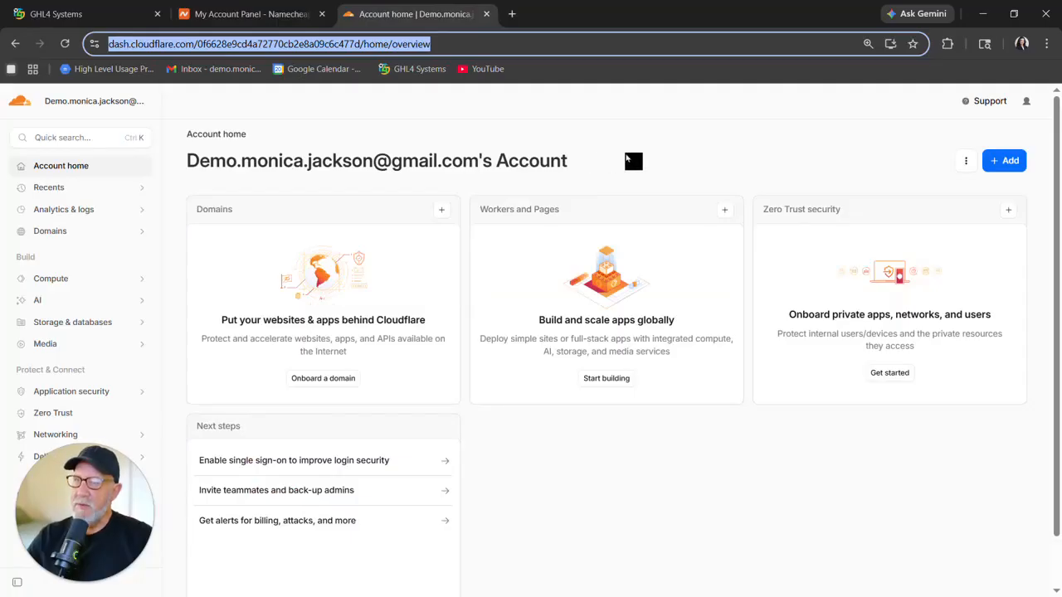
Start connecting an existing domain and enter moonleafspa.com, copied from the Namecheap dashboard, as the domain.
{"action": "left_click", "coordinate": [1002, 160]}
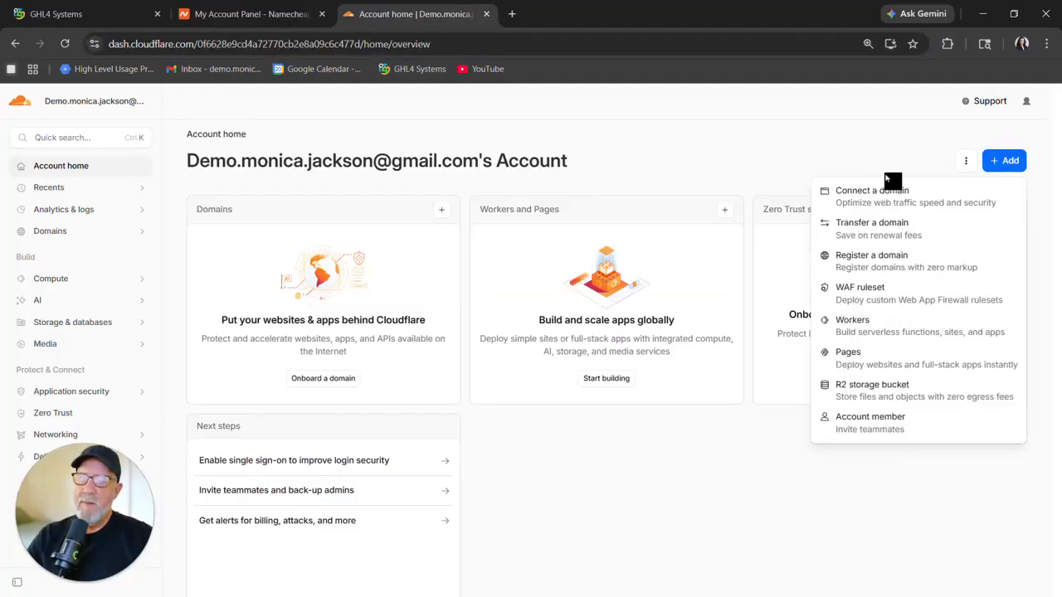
{"action": "left_click", "coordinate": [862, 196]}
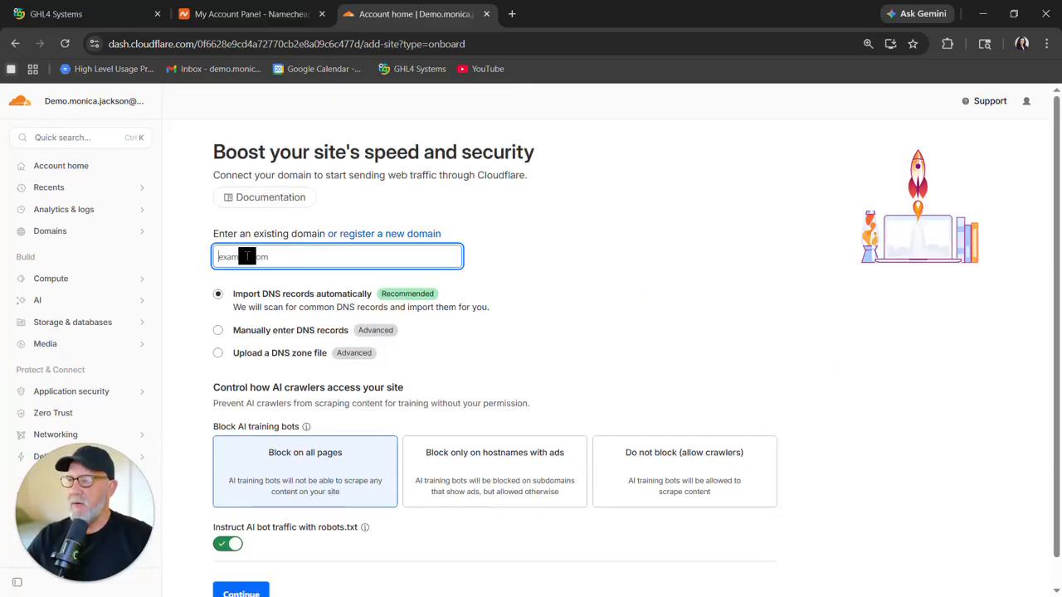
{"action": "left_click", "coordinate": [262, 17]}
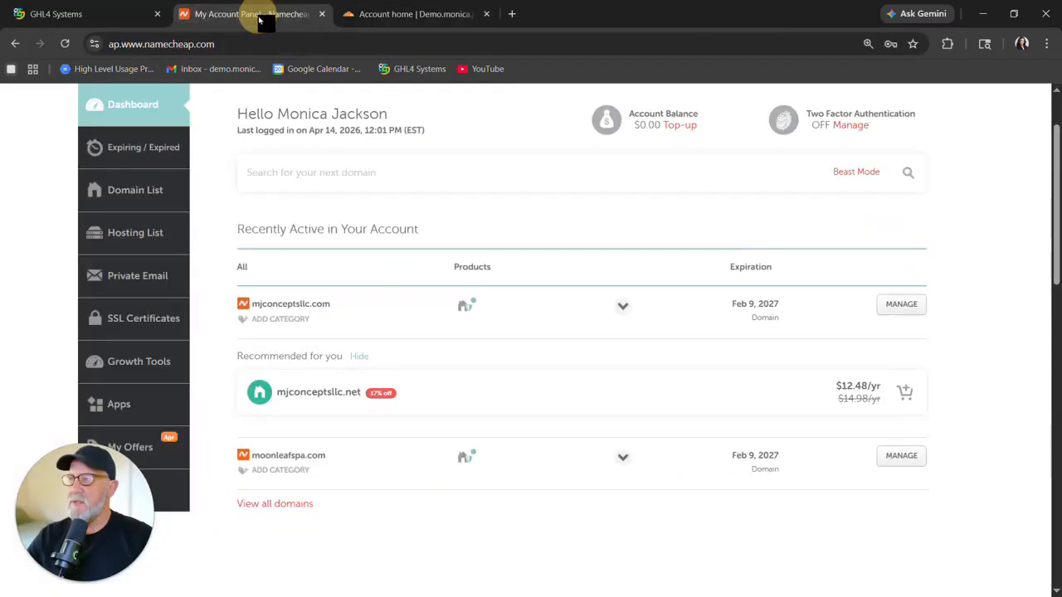
{"action": "left_click_drag", "start_coordinate": [252, 456], "coordinate": [332, 457]}
{"action": "key", "text": "ctrl+c"}
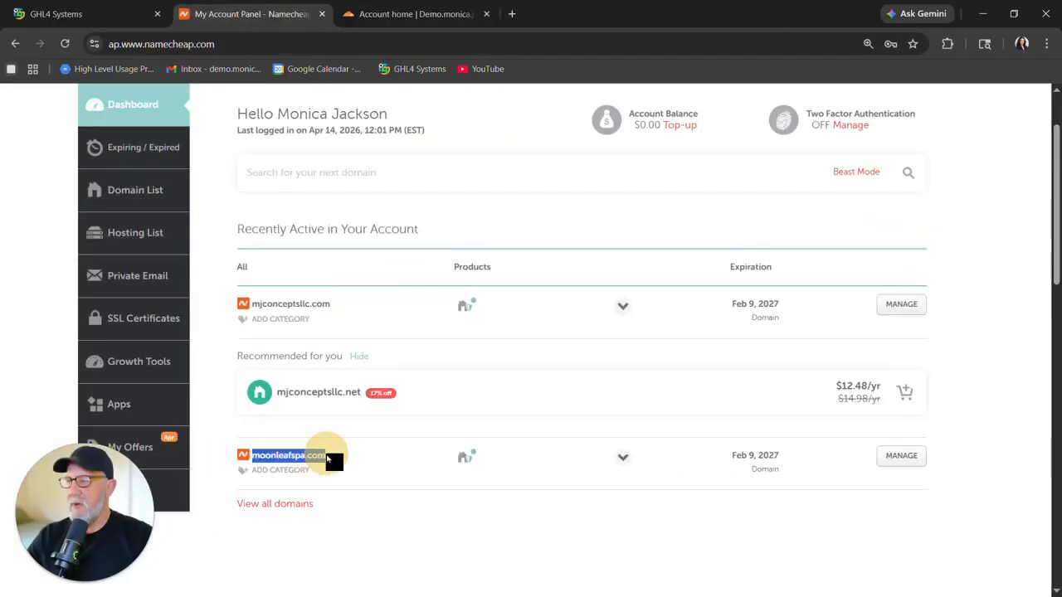
{"action": "left_click", "coordinate": [415, 14]}
{"action": "right_click", "coordinate": [249, 255]}
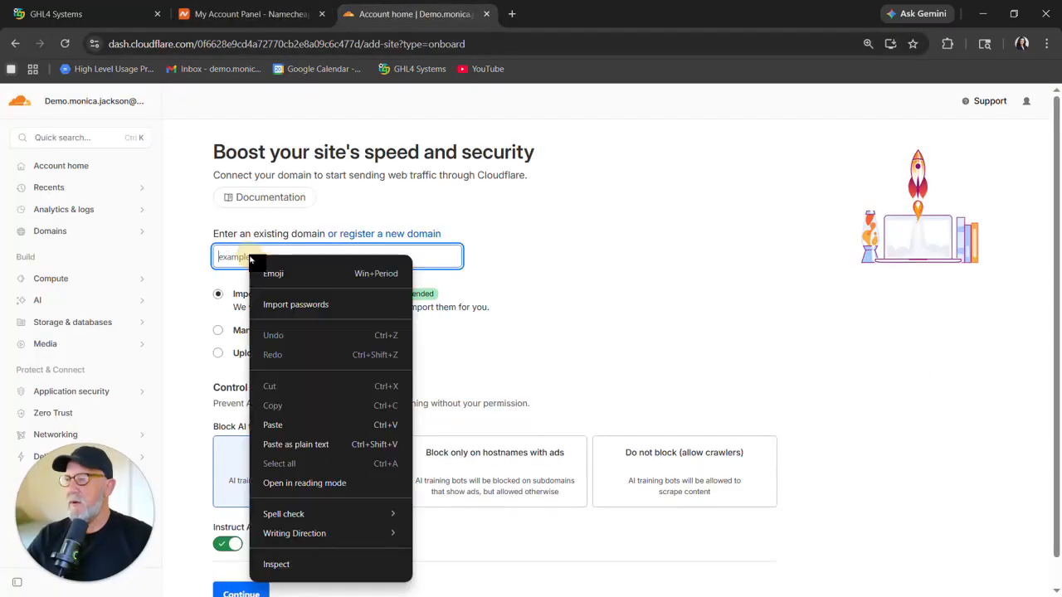
{"action": "left_click", "coordinate": [276, 422]}
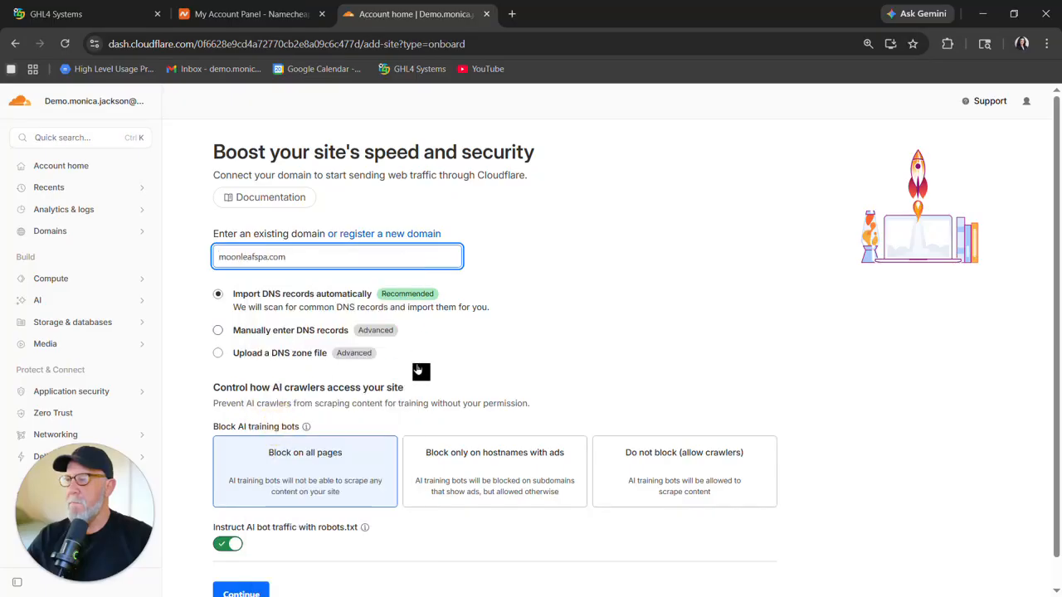
Continue with automatic DNS record import and select the Free plan for moonleafspa.com.
{"action": "scroll", "coordinate": [418, 373], "scroll_direction": "down", "scroll_amount": 1}
{"action": "left_click", "coordinate": [238, 567]}
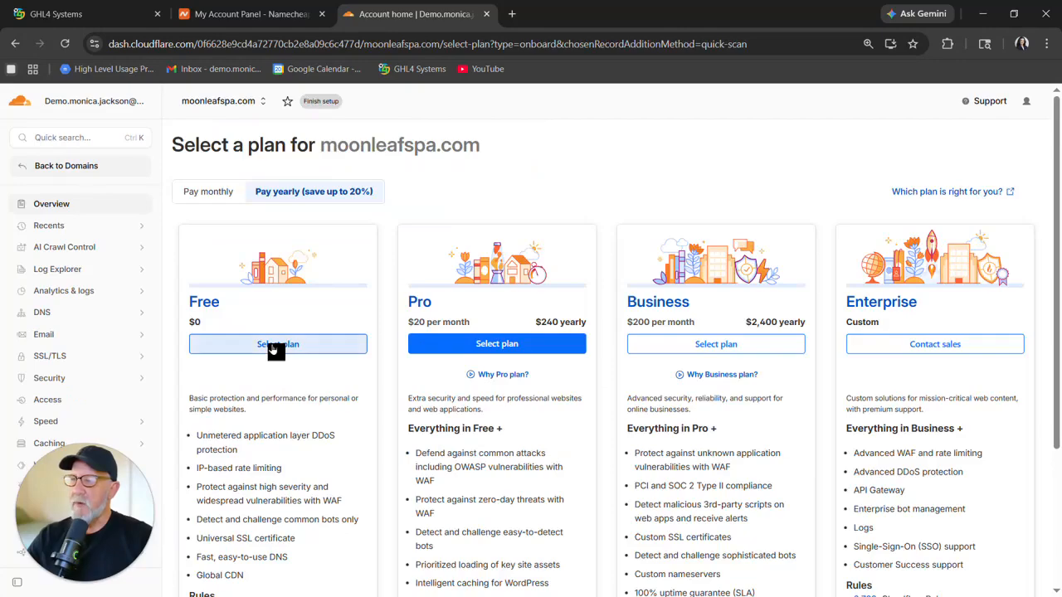
{"action": "left_click", "coordinate": [275, 347]}
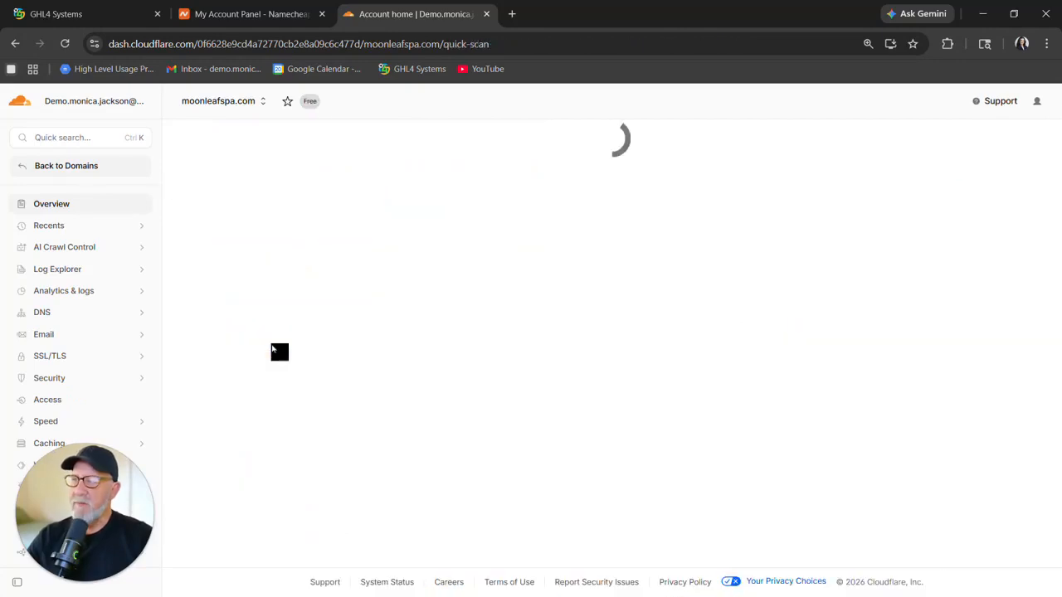
Review the scanned DNS records and continue to activation to see the nameserver directions.
{"action": "scroll", "coordinate": [333, 361], "scroll_direction": "down", "scroll_amount": 3}
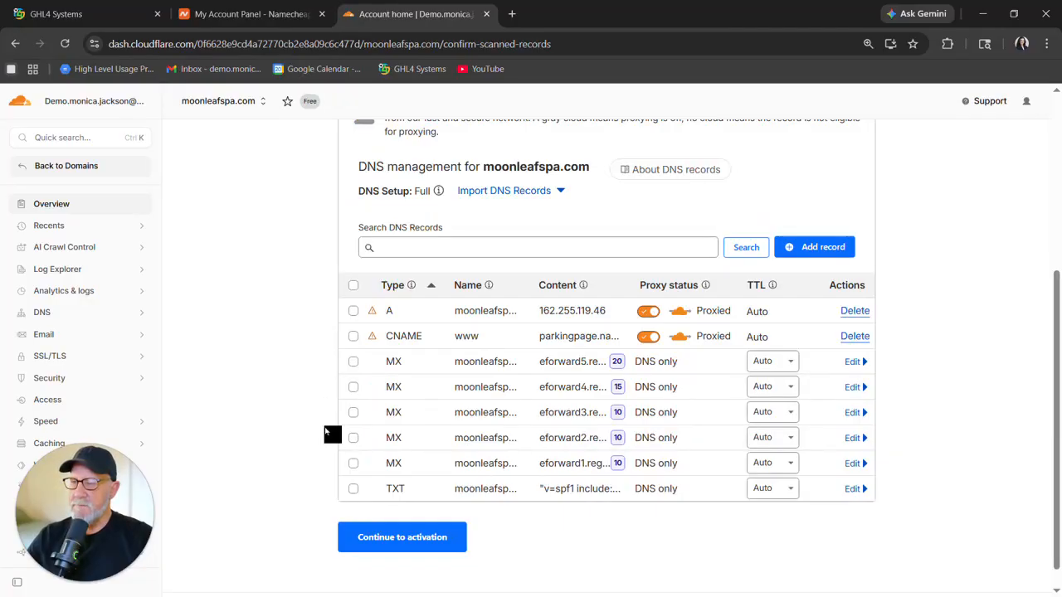
{"action": "left_click", "coordinate": [412, 541]}
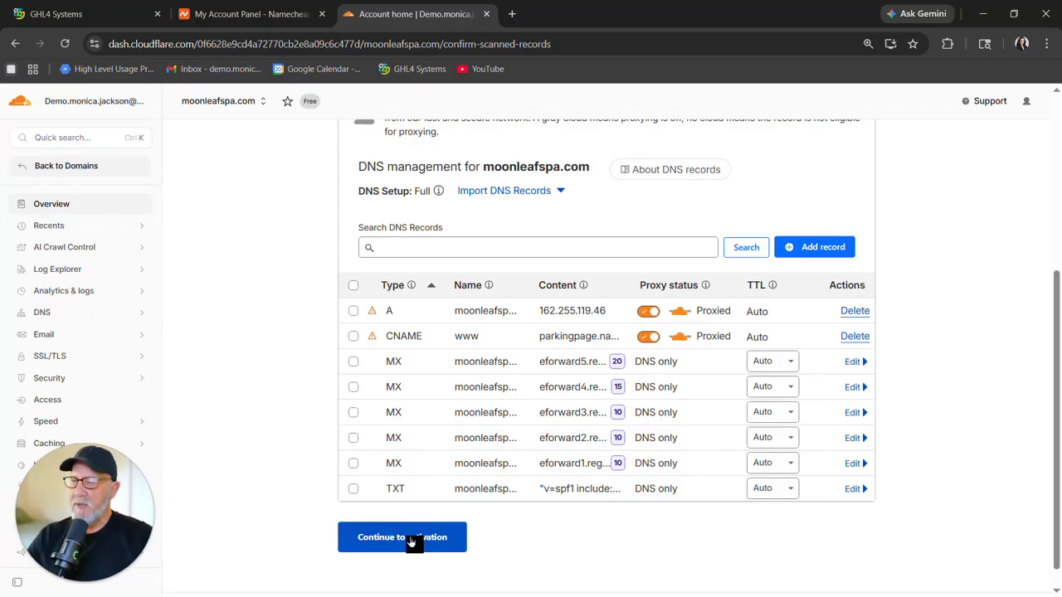
{"action": "scroll", "coordinate": [325, 357], "scroll_direction": "down", "scroll_amount": 1}
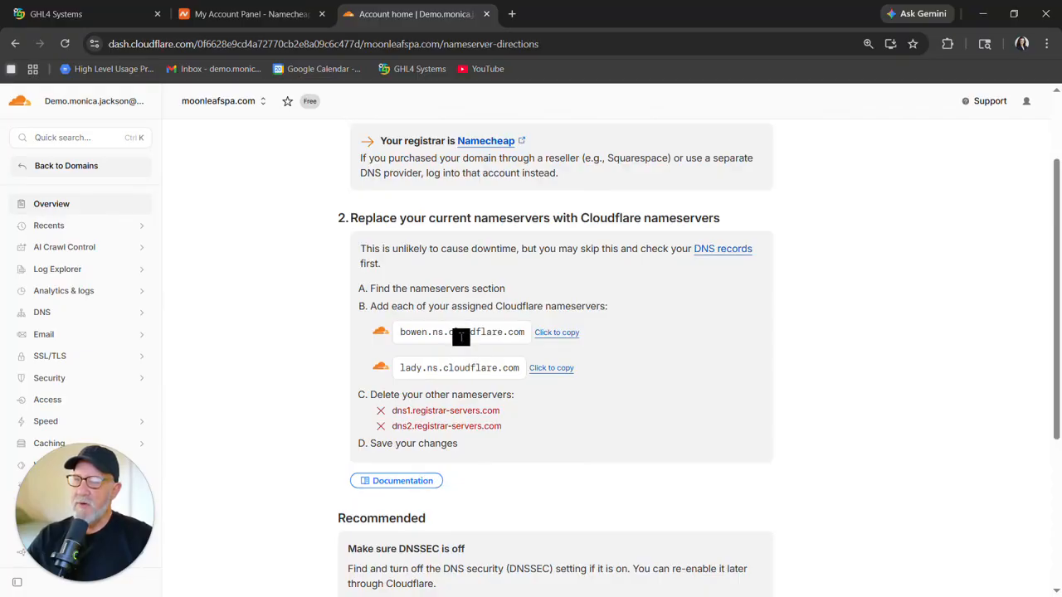
In Namecheap, open moonleafspa.com's domain management and switch its nameservers to Custom DNS.
{"action": "left_click", "coordinate": [248, 15]}
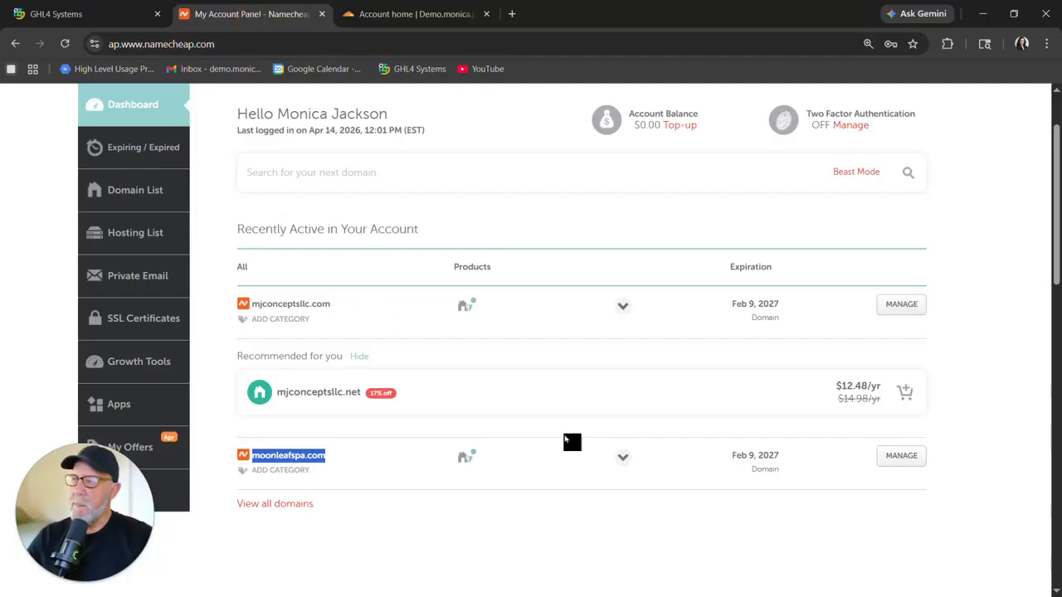
{"action": "left_click", "coordinate": [906, 462]}
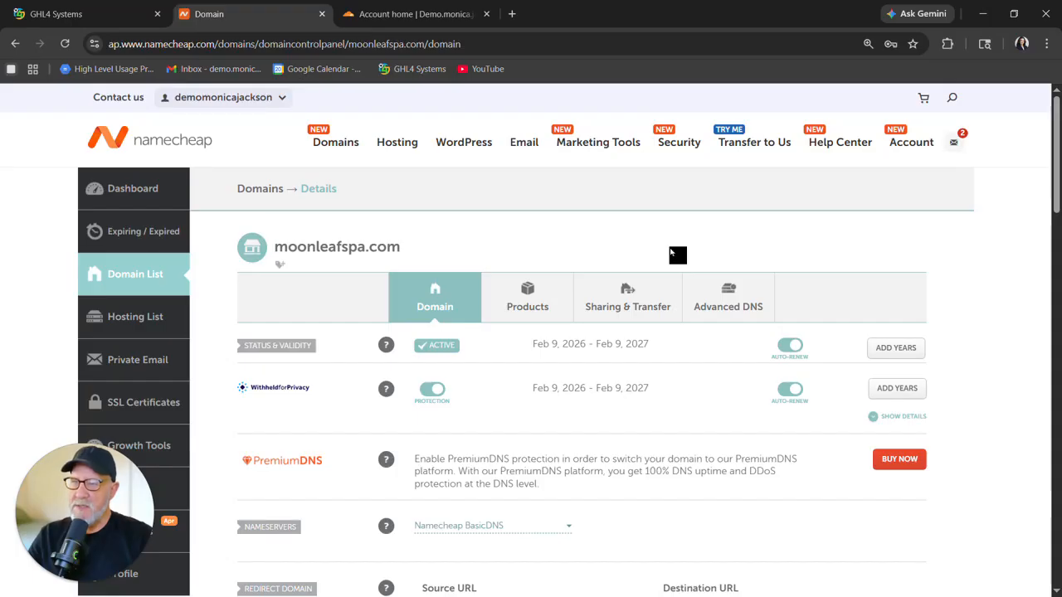
{"action": "scroll", "coordinate": [671, 252], "scroll_direction": "down", "scroll_amount": 2}
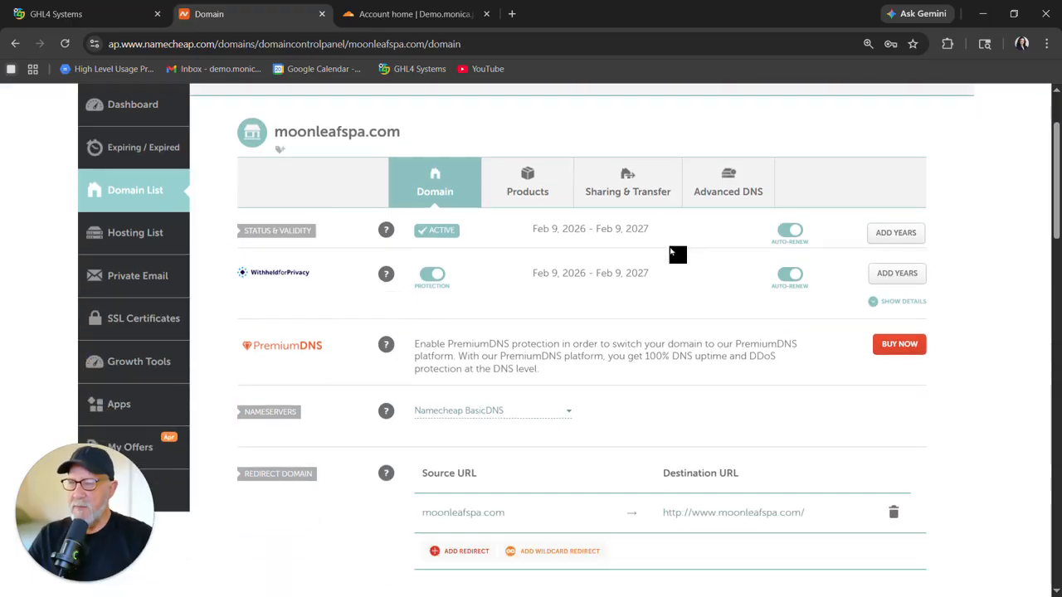
{"action": "scroll", "coordinate": [678, 255], "scroll_direction": "down", "scroll_amount": 1}
{"action": "mouse_move", "coordinate": [388, 344]}
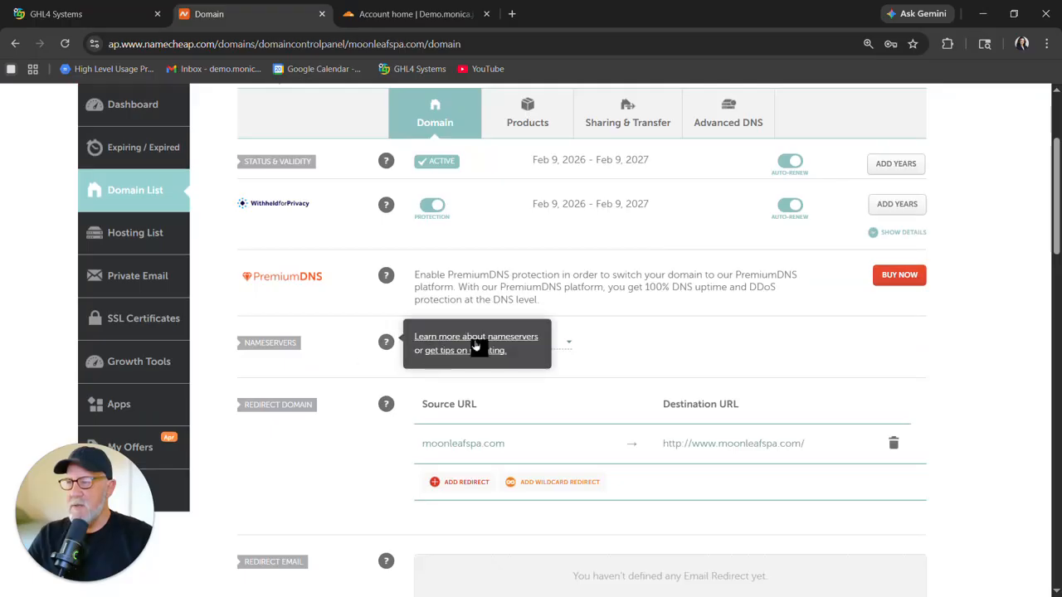
{"action": "left_click", "coordinate": [570, 345]}
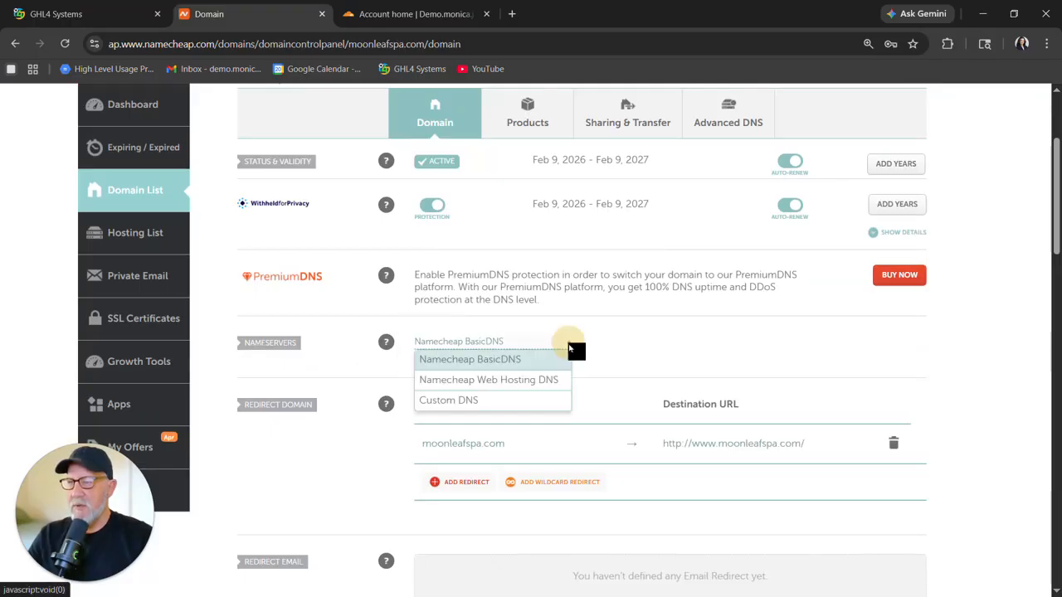
{"action": "left_click", "coordinate": [472, 402]}
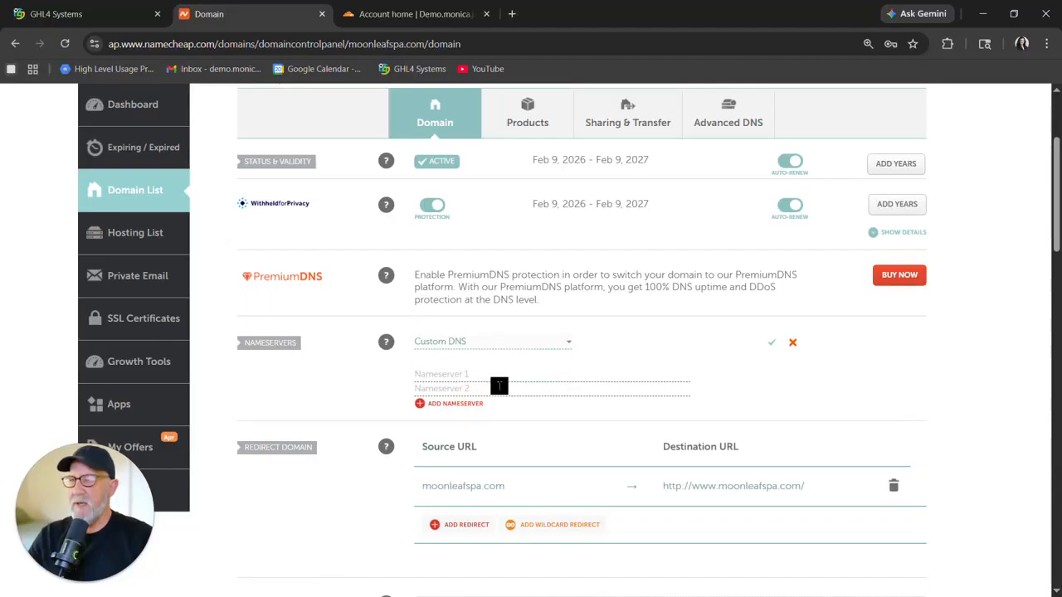
Copy the nameserver bowen.ns.cloudflare.com from Cloudflare and paste it into Nameserver 1 in Namecheap.
{"action": "left_click", "coordinate": [409, 14]}
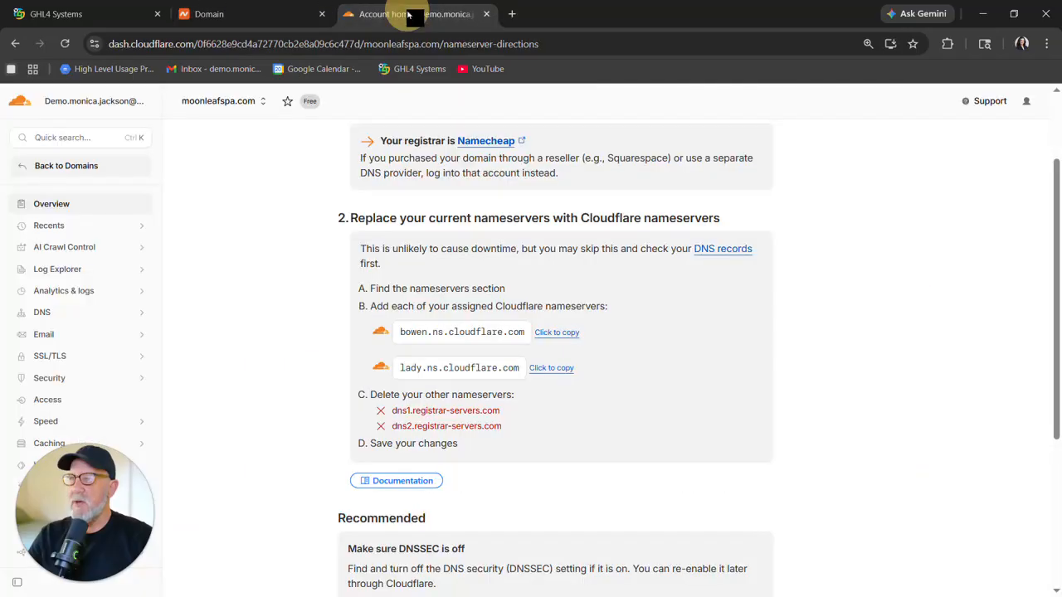
{"action": "left_click", "coordinate": [552, 334]}
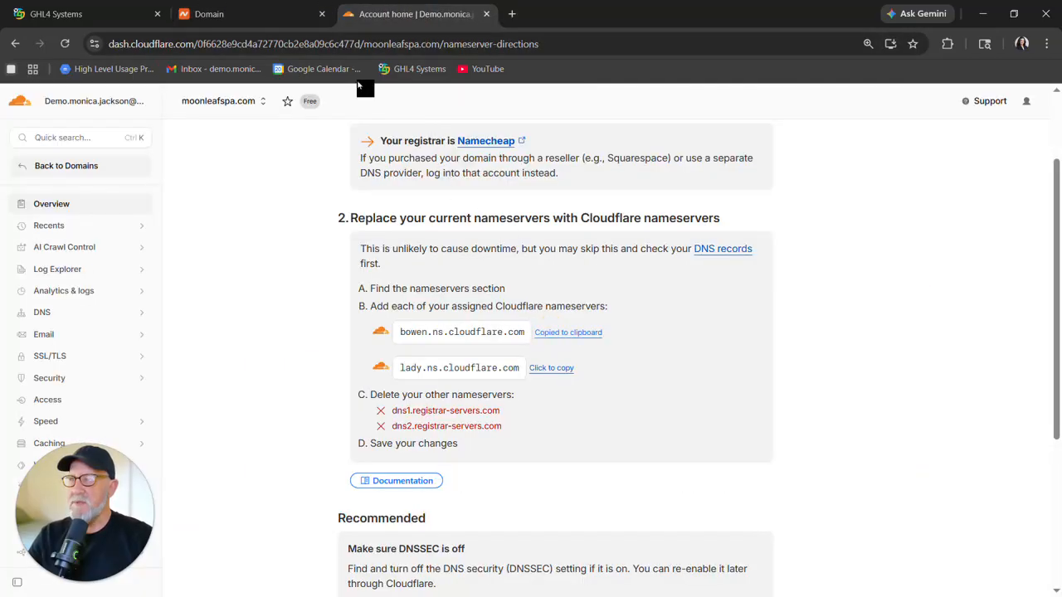
{"action": "left_click", "coordinate": [268, 19]}
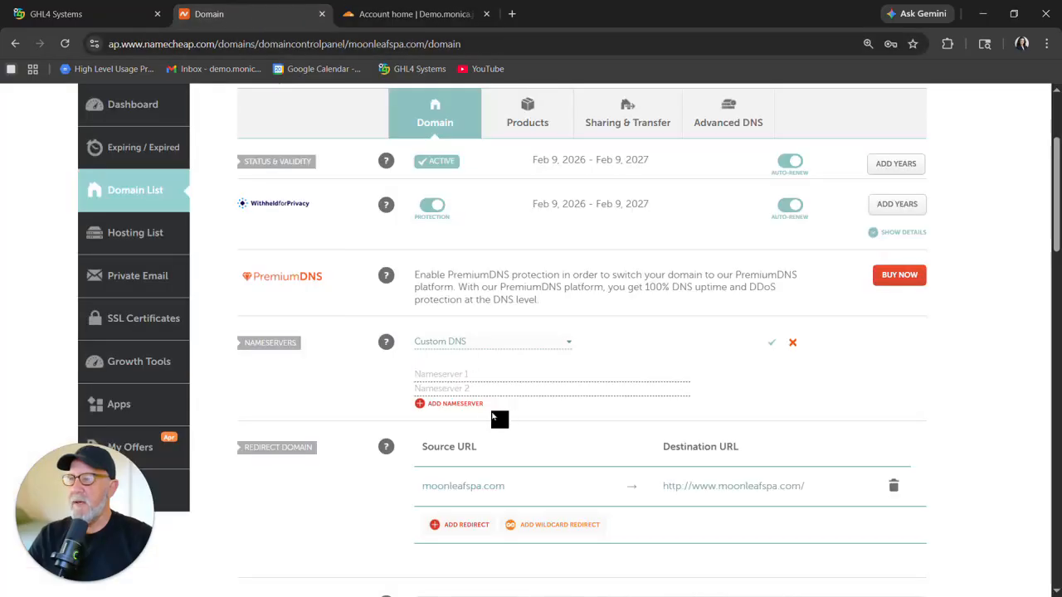
{"action": "right_click", "coordinate": [474, 374]}
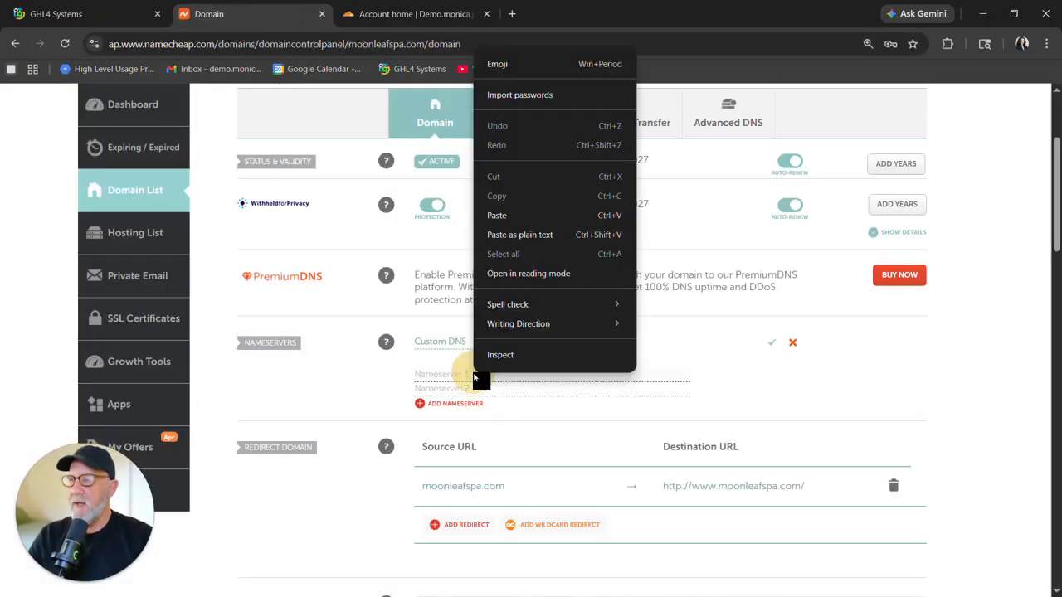
{"action": "left_click", "coordinate": [495, 215]}
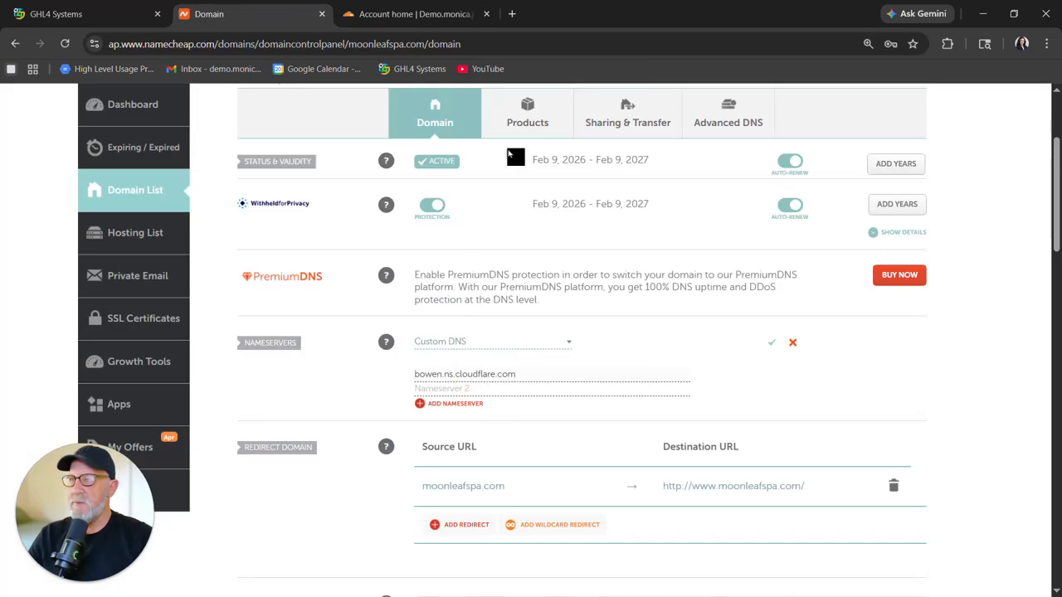
Copy lady.ns.cloudflare.com from Cloudflare, paste it into Nameserver 2, and save the custom nameservers.
{"action": "left_click", "coordinate": [437, 16]}
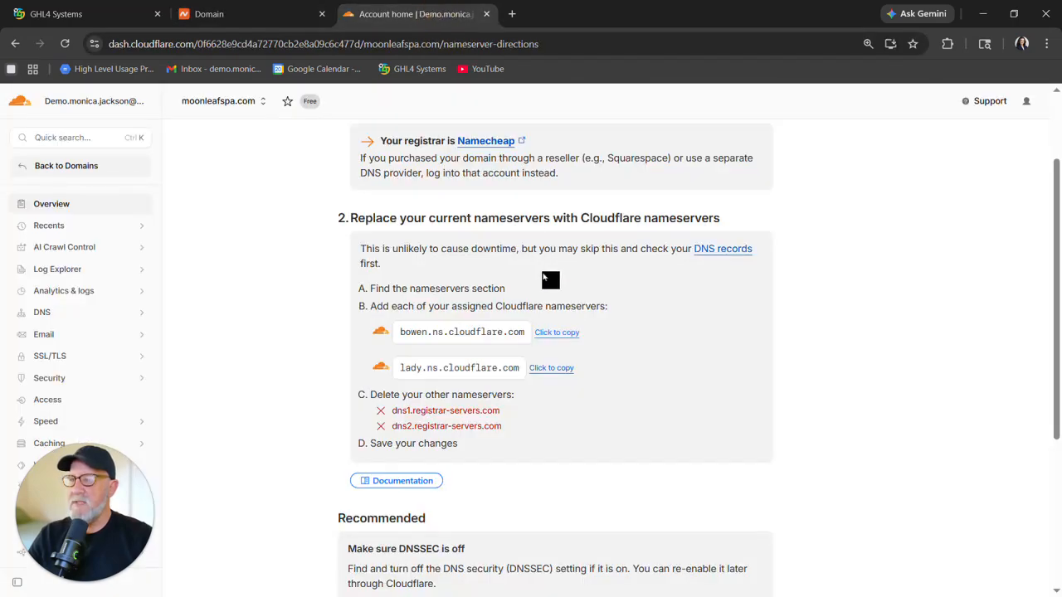
{"action": "left_click", "coordinate": [550, 370]}
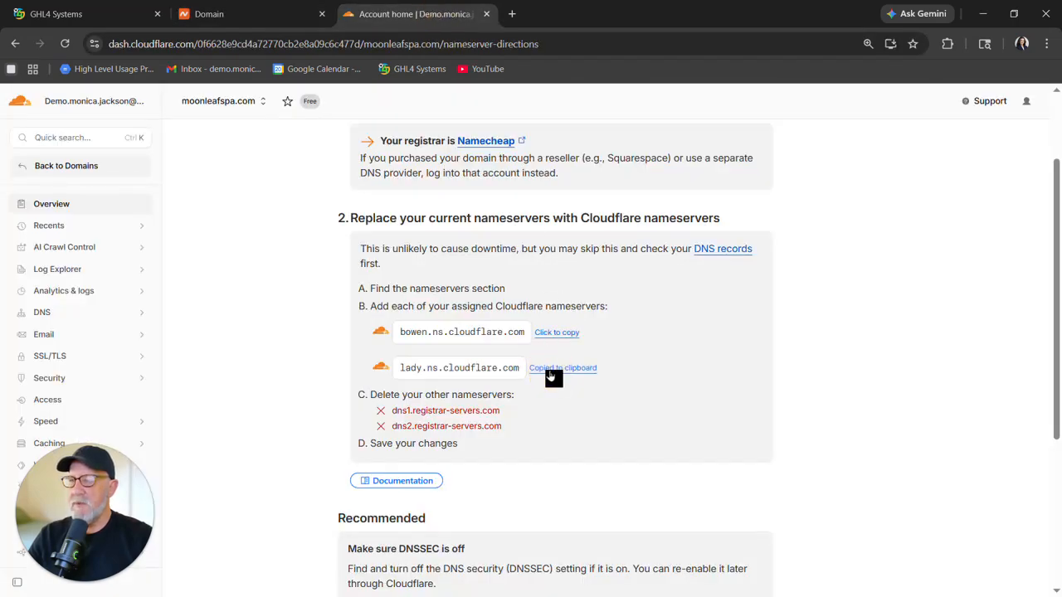
{"action": "left_click", "coordinate": [264, 17]}
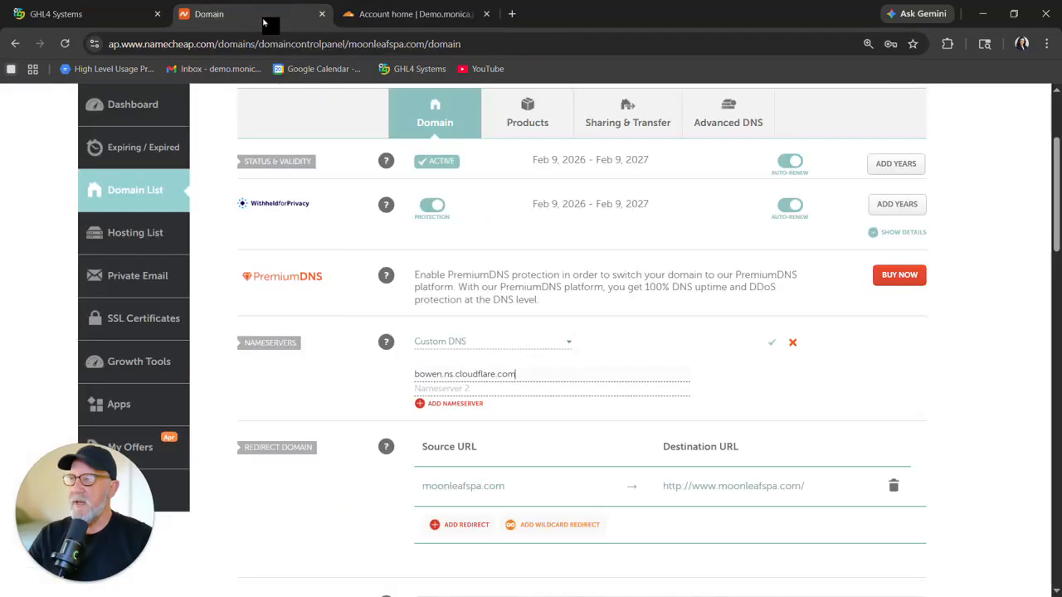
{"action": "right_click", "coordinate": [434, 388]}
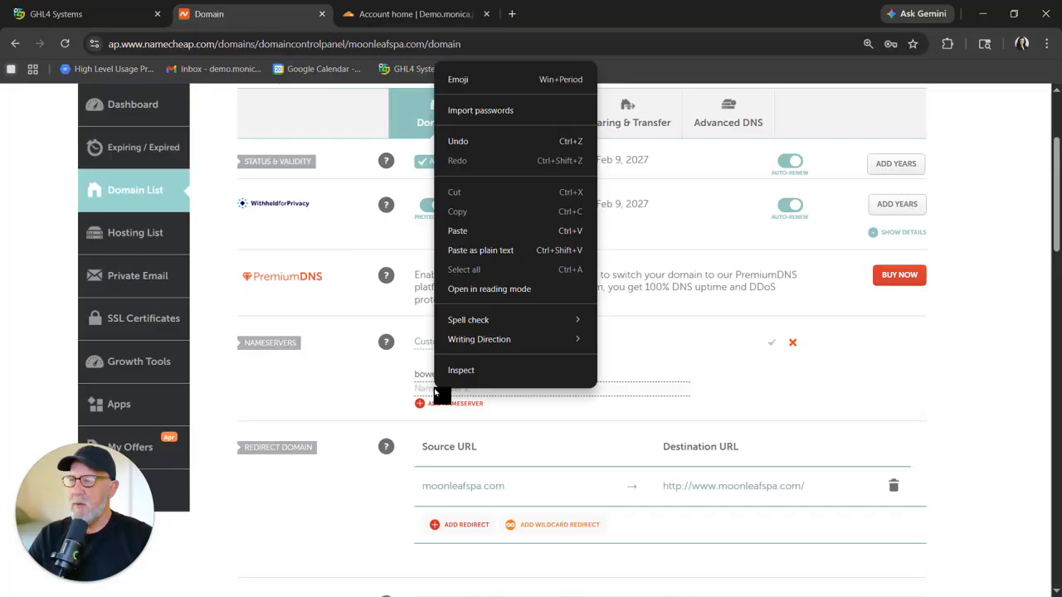
{"action": "left_click", "coordinate": [474, 237]}
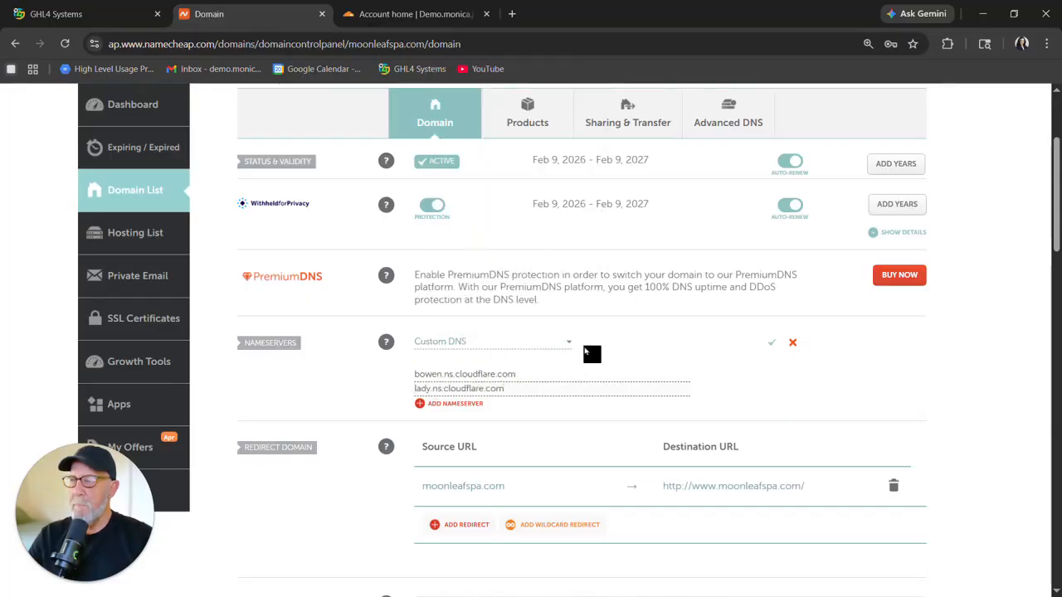
{"action": "left_click", "coordinate": [772, 344]}
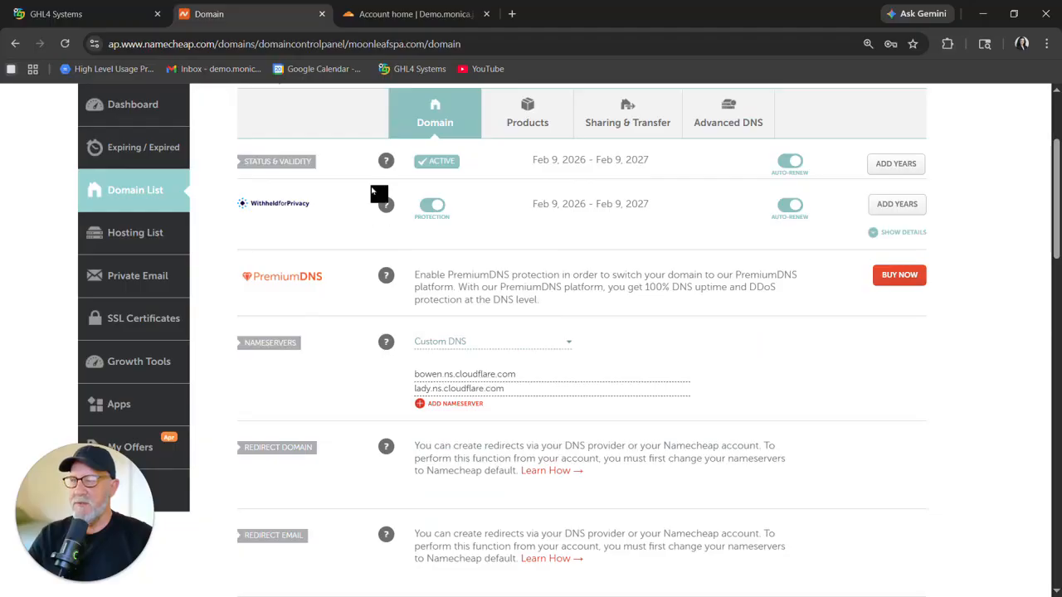
In Cloudflare, confirm the nameservers were updated and request an immediate nameserver check.
{"action": "left_click", "coordinate": [410, 15]}
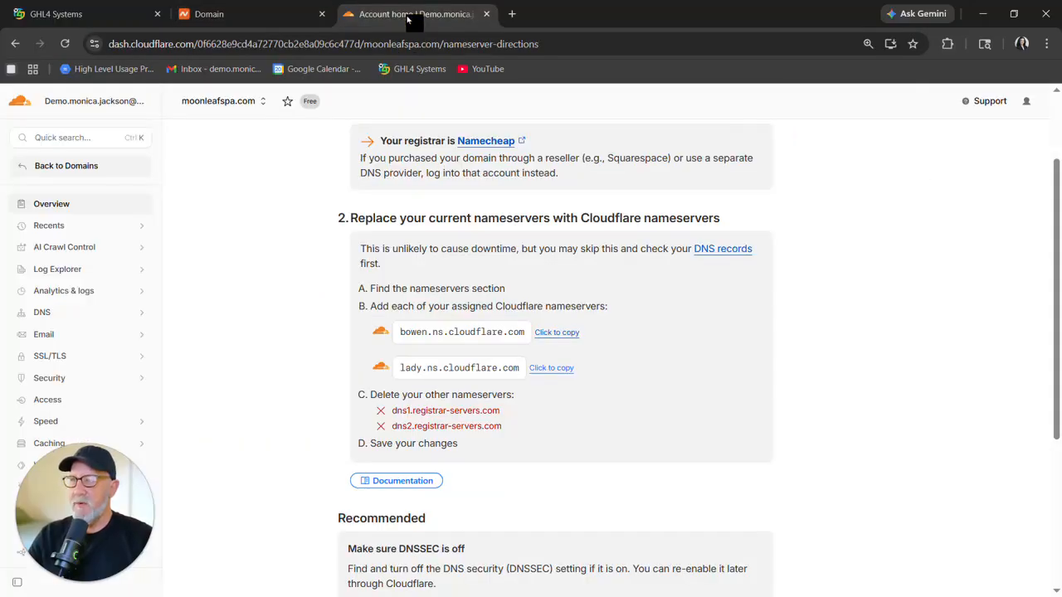
{"action": "scroll", "coordinate": [336, 415], "scroll_direction": "down", "scroll_amount": 3}
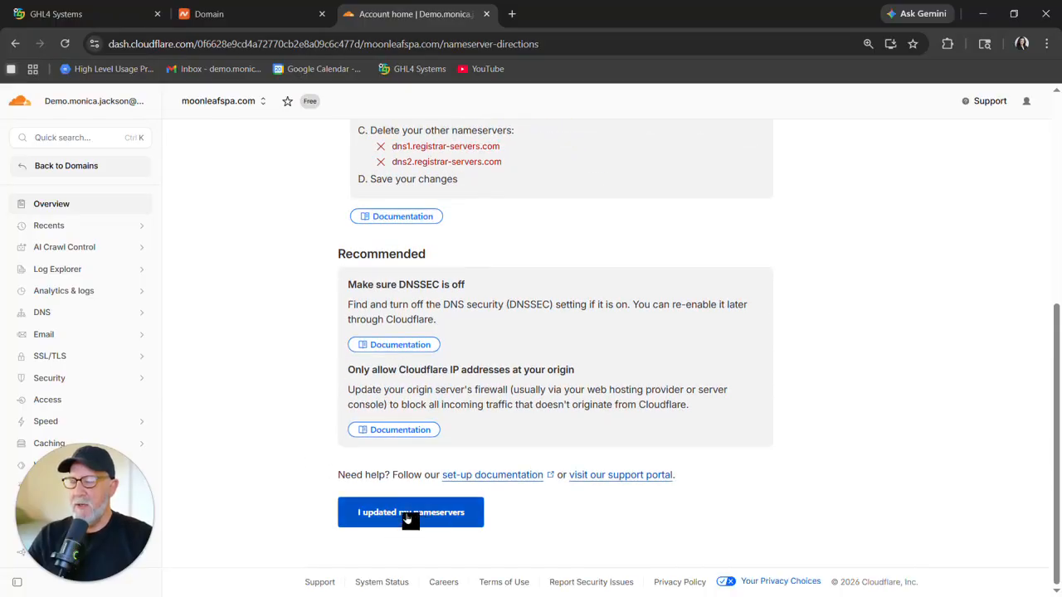
{"action": "left_click", "coordinate": [409, 514]}
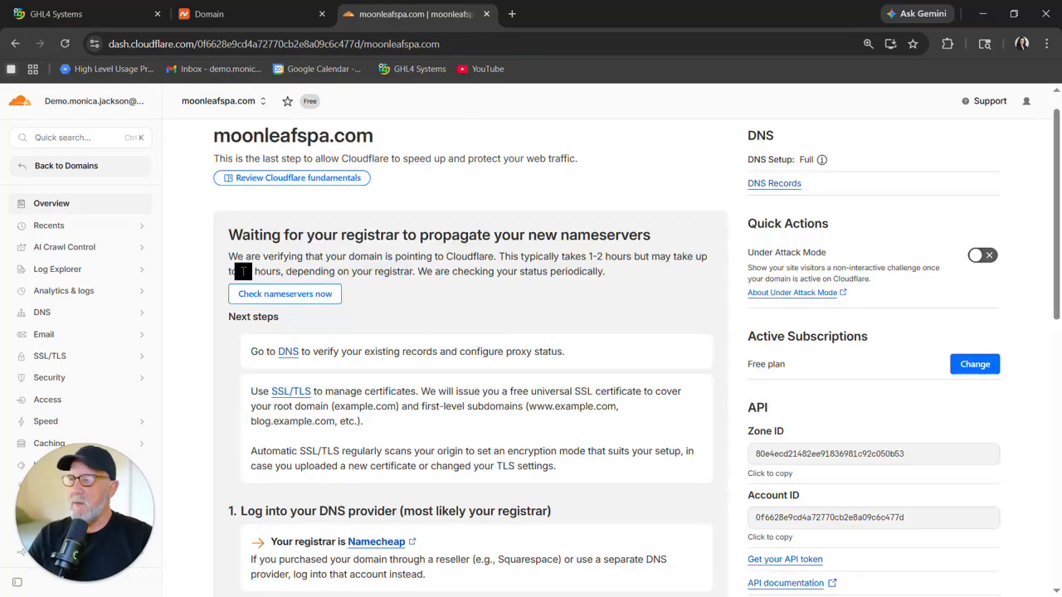
{"action": "left_click", "coordinate": [293, 300]}
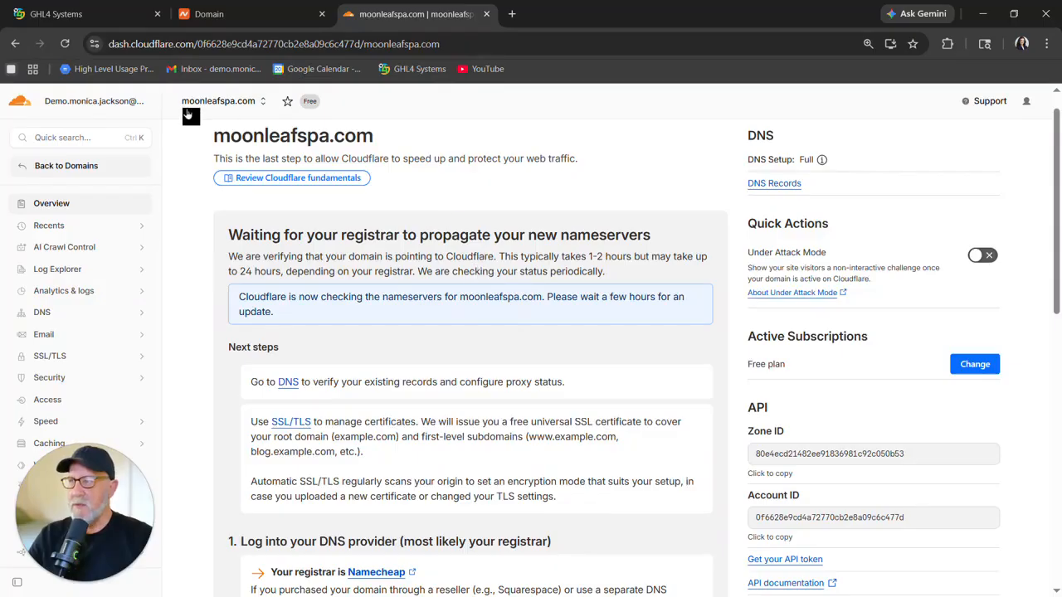
Return to the account home through the accounts list and expand the Domains section.
{"action": "left_click", "coordinate": [22, 106]}
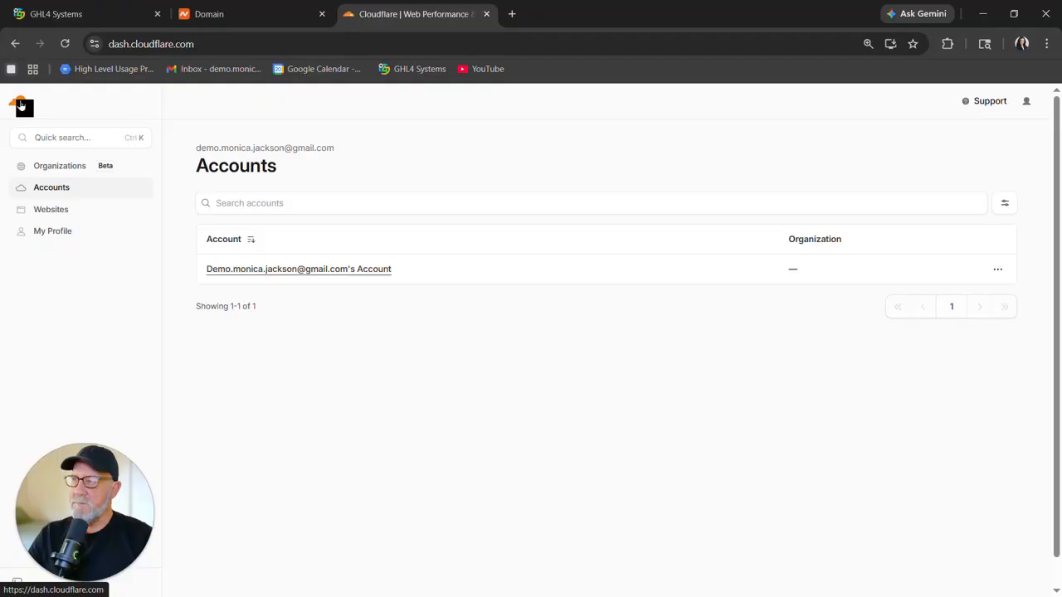
{"action": "left_click", "coordinate": [301, 272]}
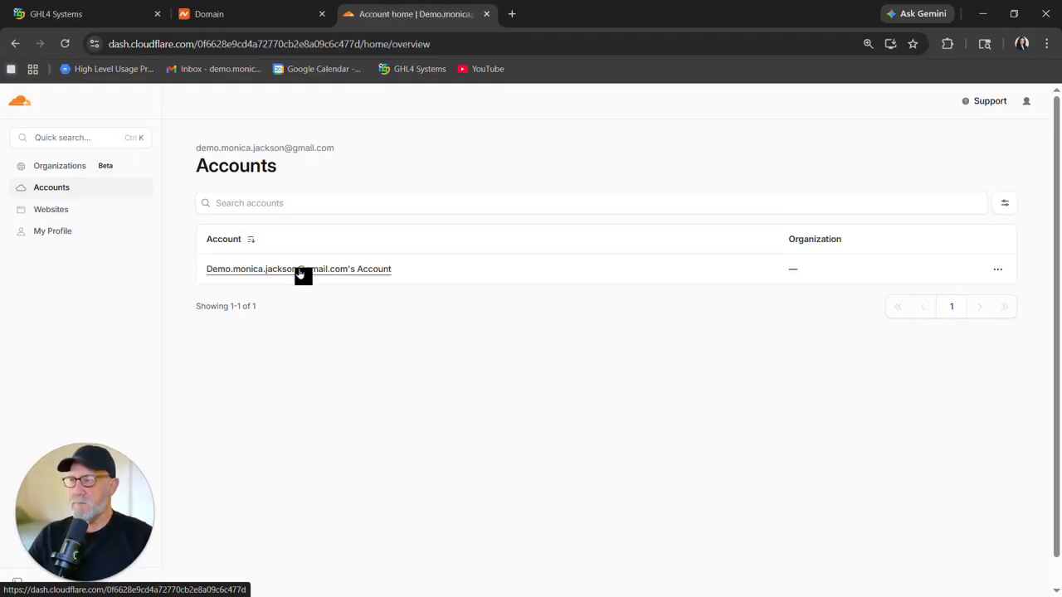
{"action": "left_click", "coordinate": [61, 235]}
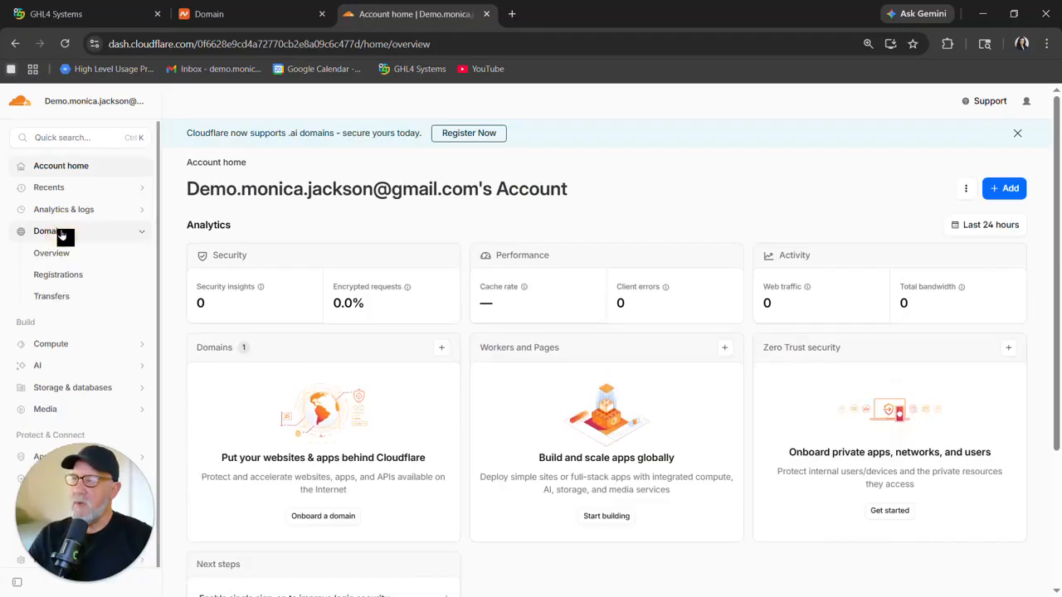
Check moonleafspa.com's status in the Cloudflare Domains list after refreshing, then open the domain's DNS records.
{"action": "left_click", "coordinate": [66, 259]}
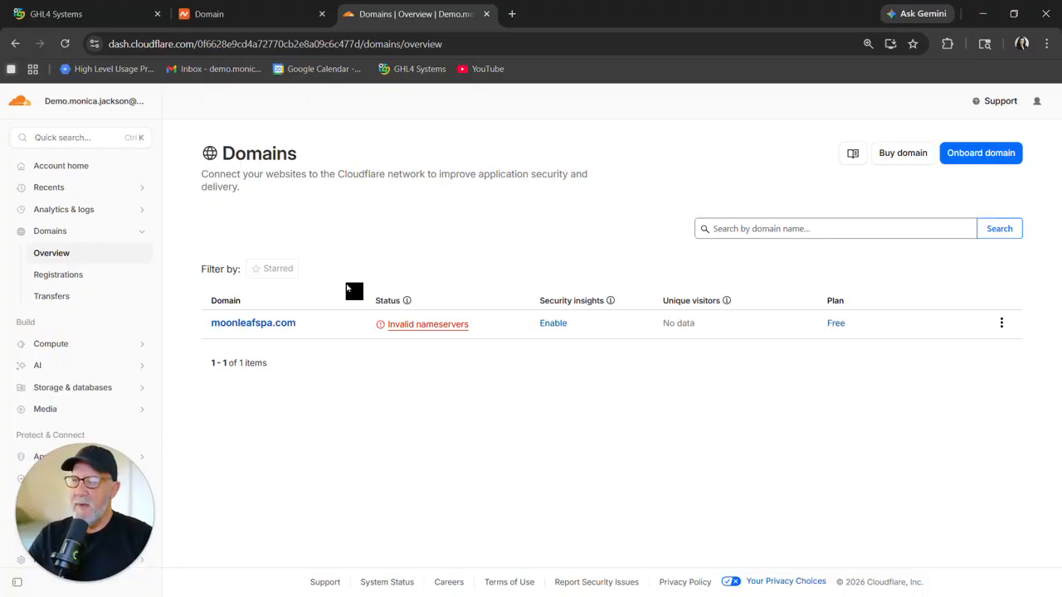
{"action": "left_click", "coordinate": [65, 44]}
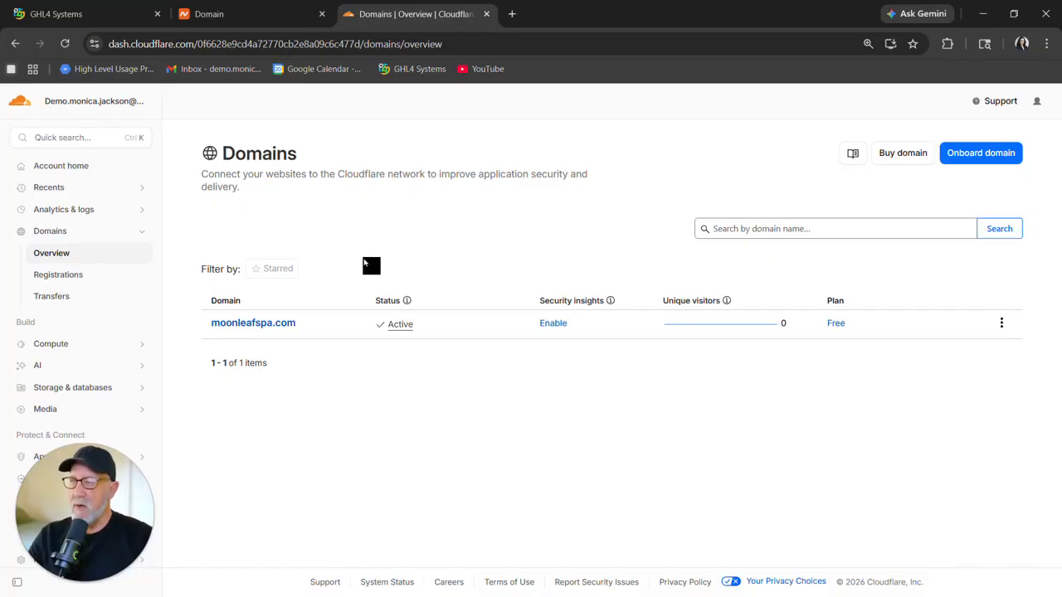
{"action": "left_click", "coordinate": [253, 326]}
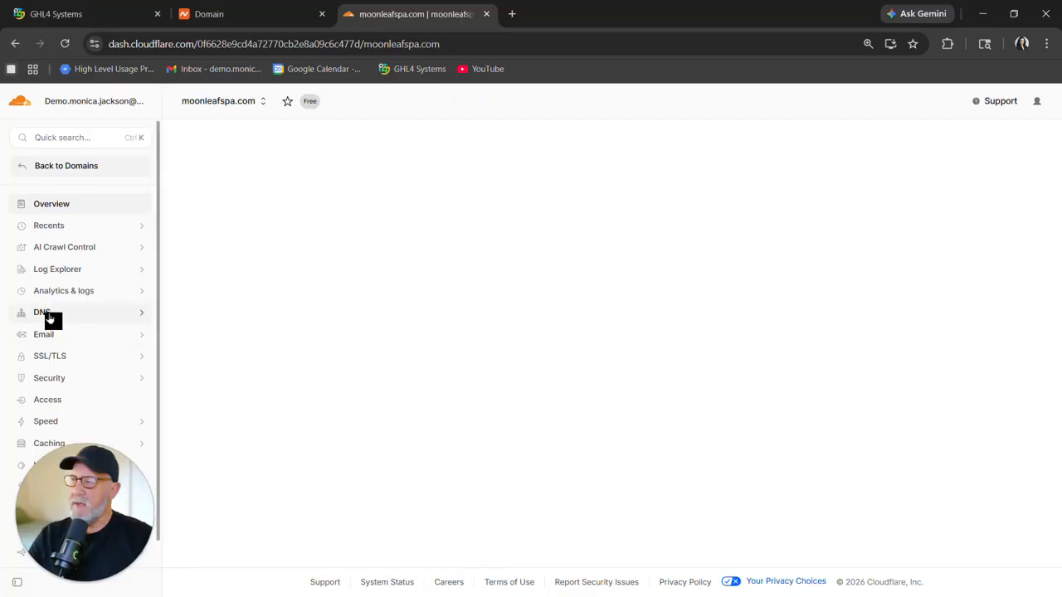
{"action": "left_click", "coordinate": [48, 315]}
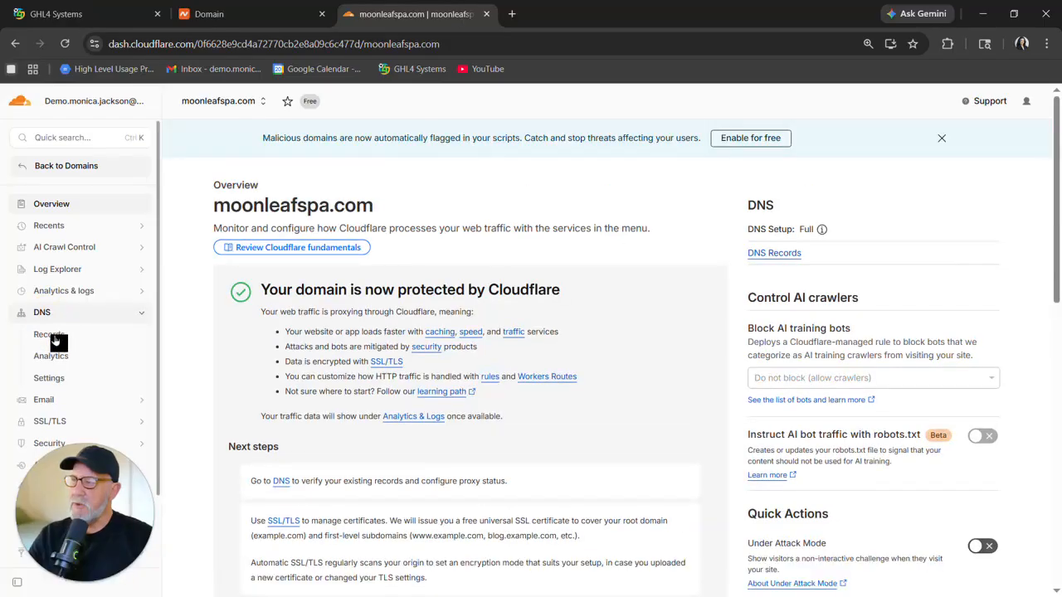
{"action": "left_click", "coordinate": [52, 335]}
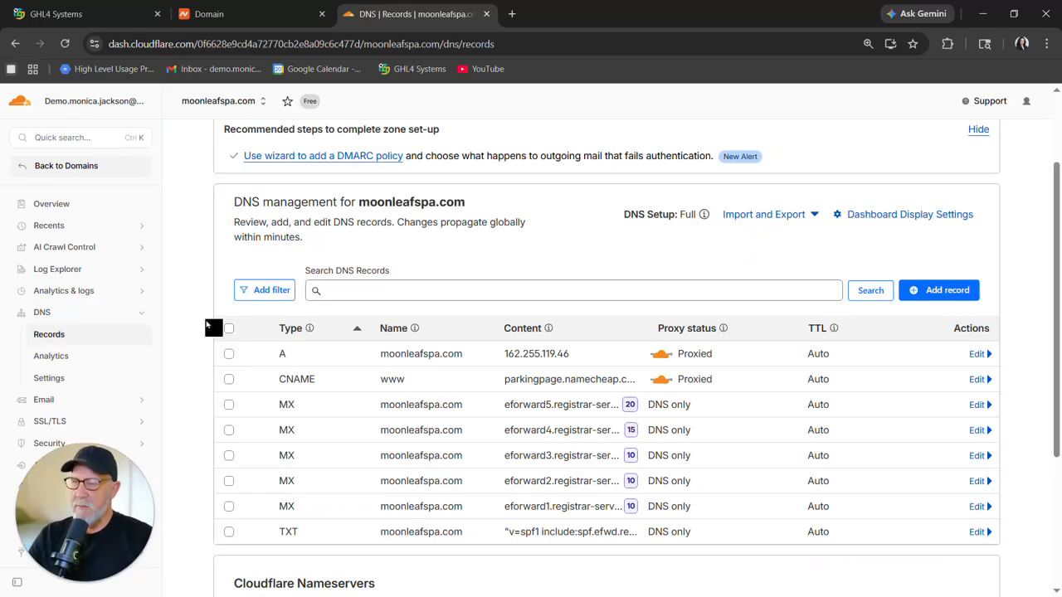
In GHL4, open the contacts list, select the test contact, and start a bulk email to it.
{"action": "left_click", "coordinate": [103, 16]}
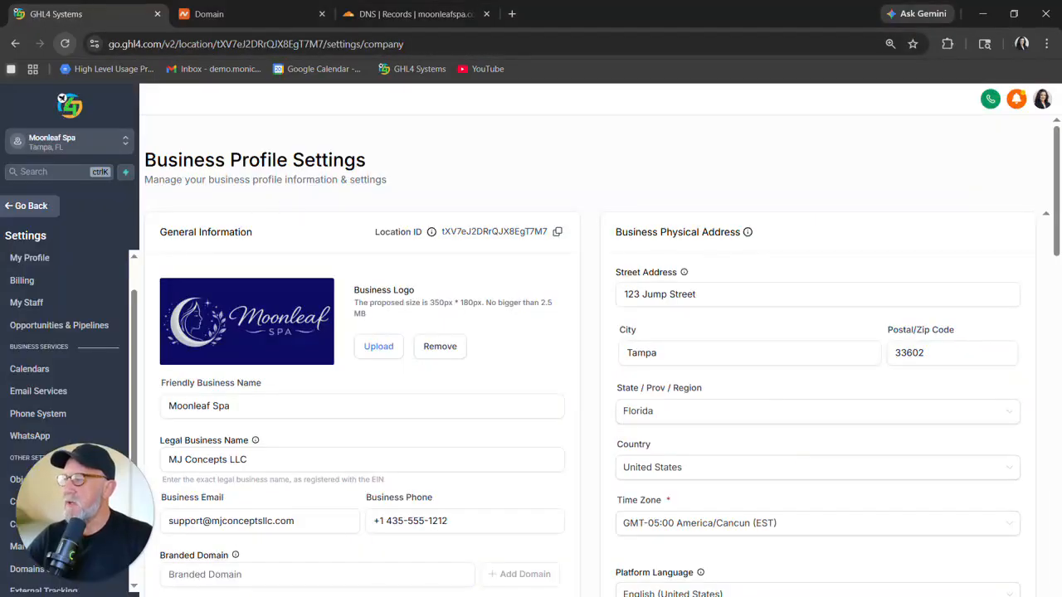
{"action": "left_click", "coordinate": [49, 394]}
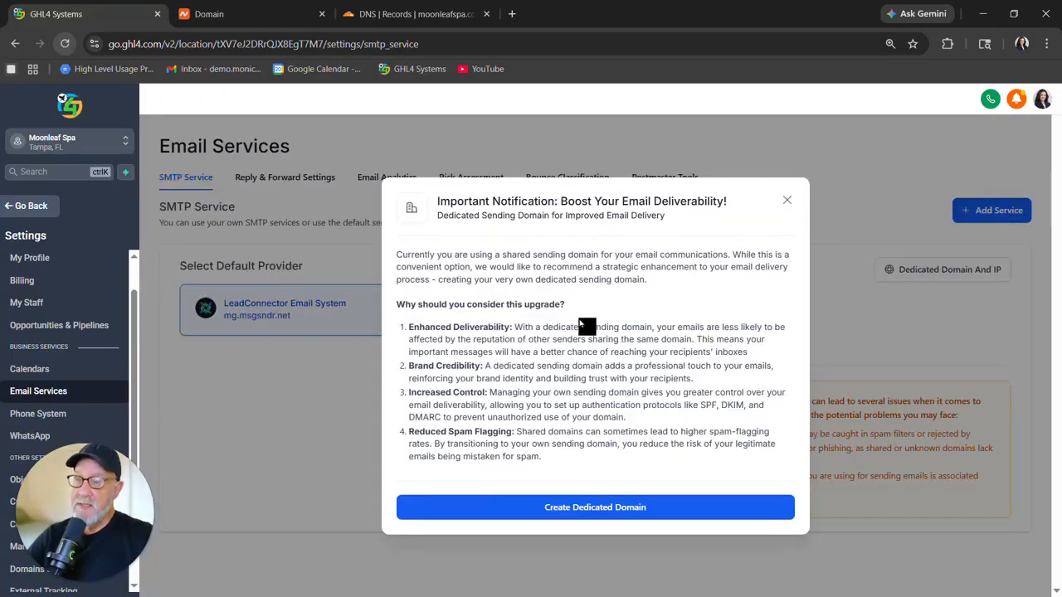
{"action": "left_click", "coordinate": [788, 203]}
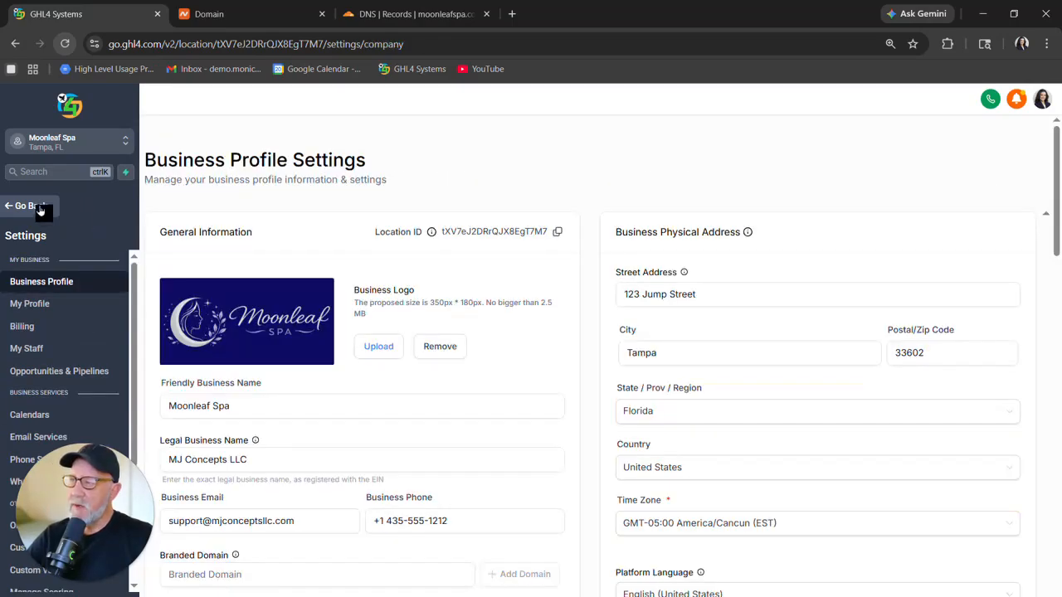
{"action": "left_click", "coordinate": [40, 210]}
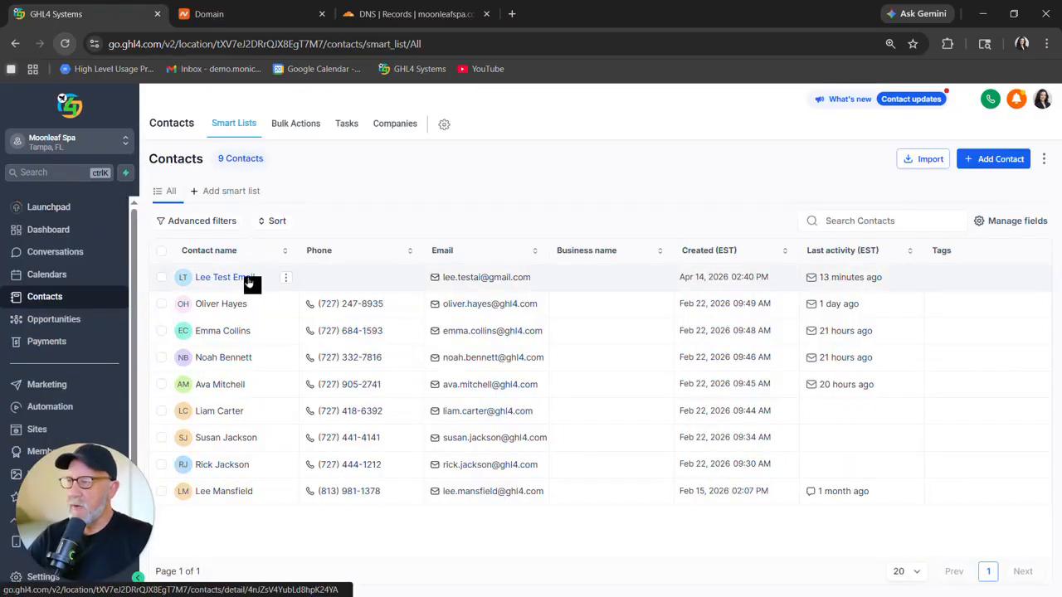
{"action": "left_click", "coordinate": [162, 278]}
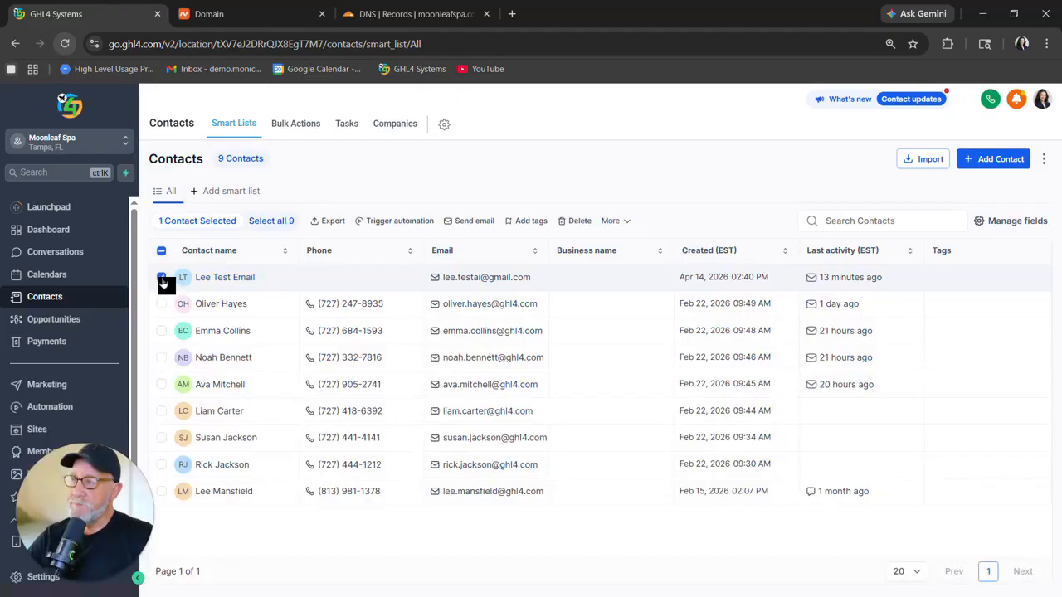
{"action": "left_click", "coordinate": [471, 226]}
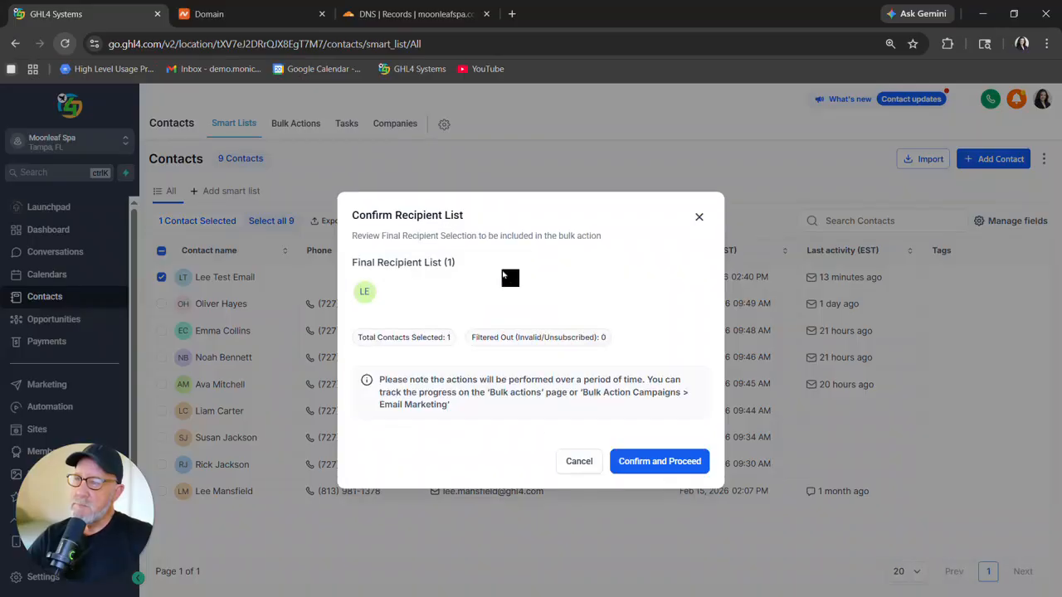
{"action": "left_click", "coordinate": [659, 467]}
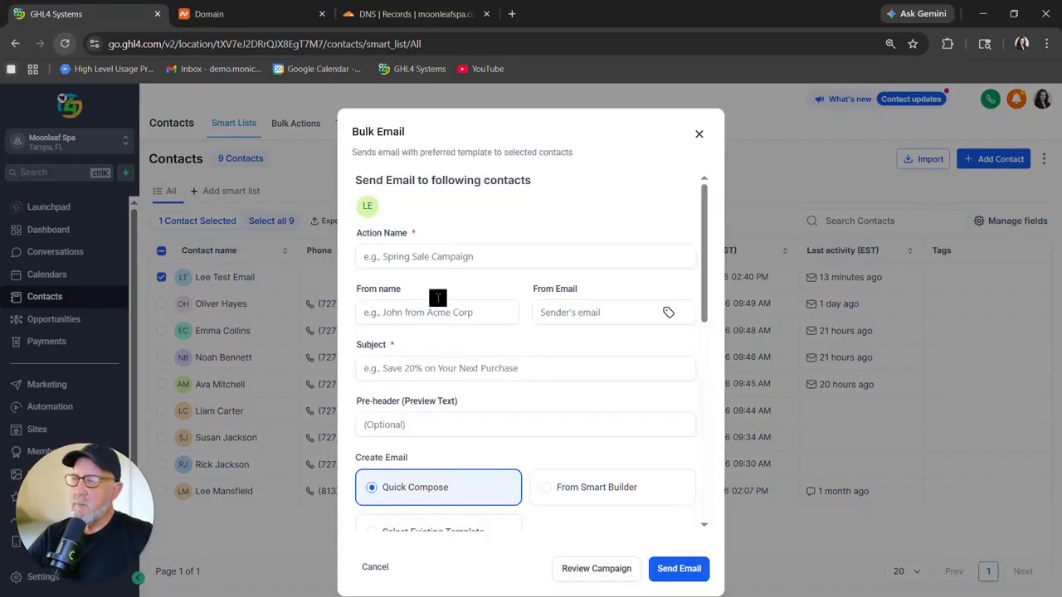
Name the bulk email action test run 1 and set its subject to Need More Info.
{"action": "left_click", "coordinate": [409, 258]}
{"action": "type", "text": "test run 1"}
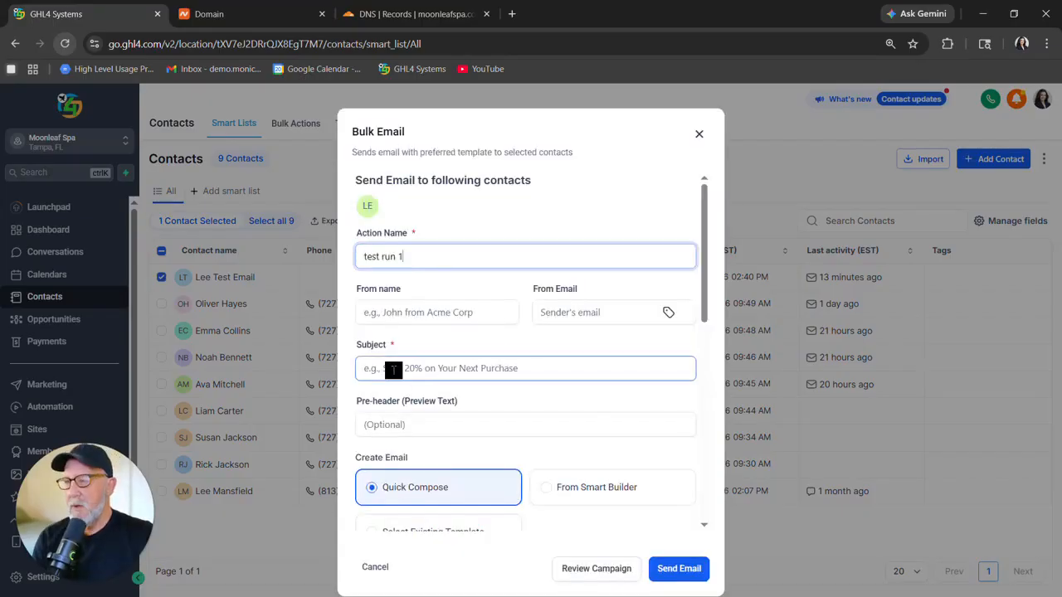
{"action": "left_click", "coordinate": [395, 370]}
{"action": "type", "text": "Need More Info"}
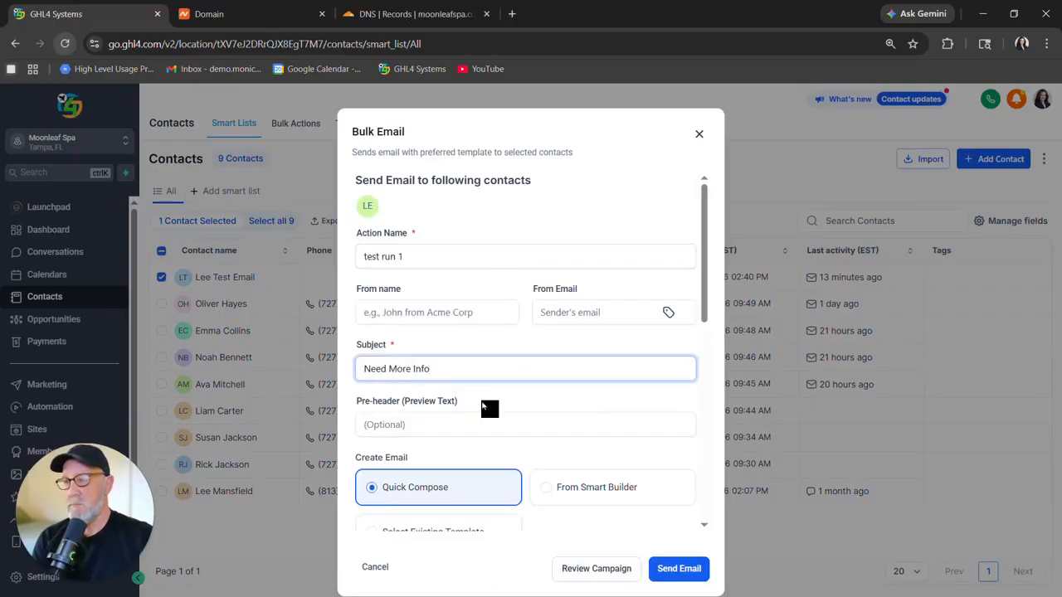
Write the message body I need more info please in Quick Compose.
{"action": "scroll", "coordinate": [474, 415], "scroll_direction": "down", "scroll_amount": 3}
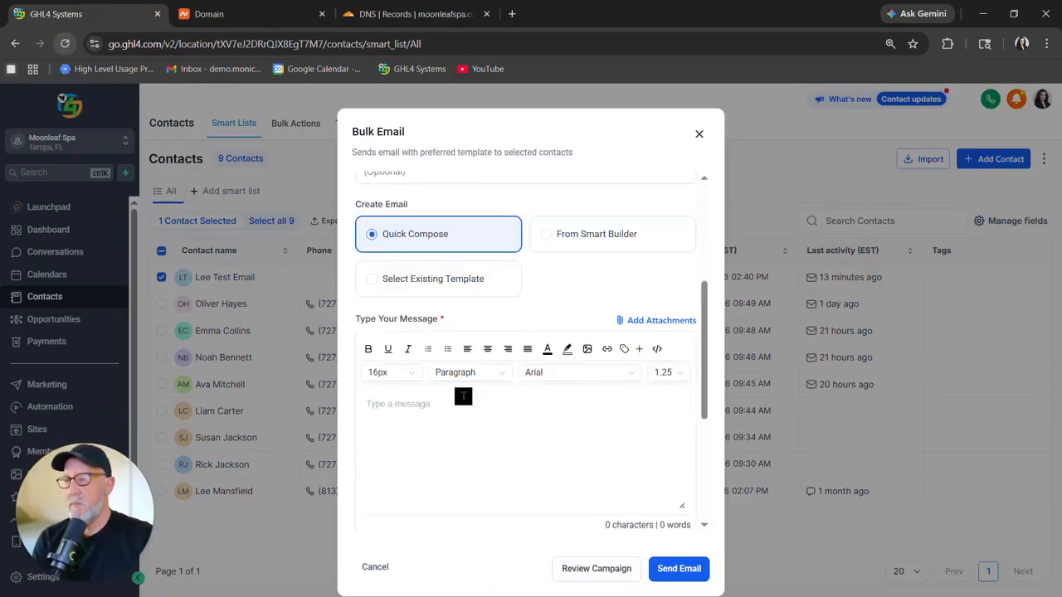
{"action": "left_click", "coordinate": [428, 404]}
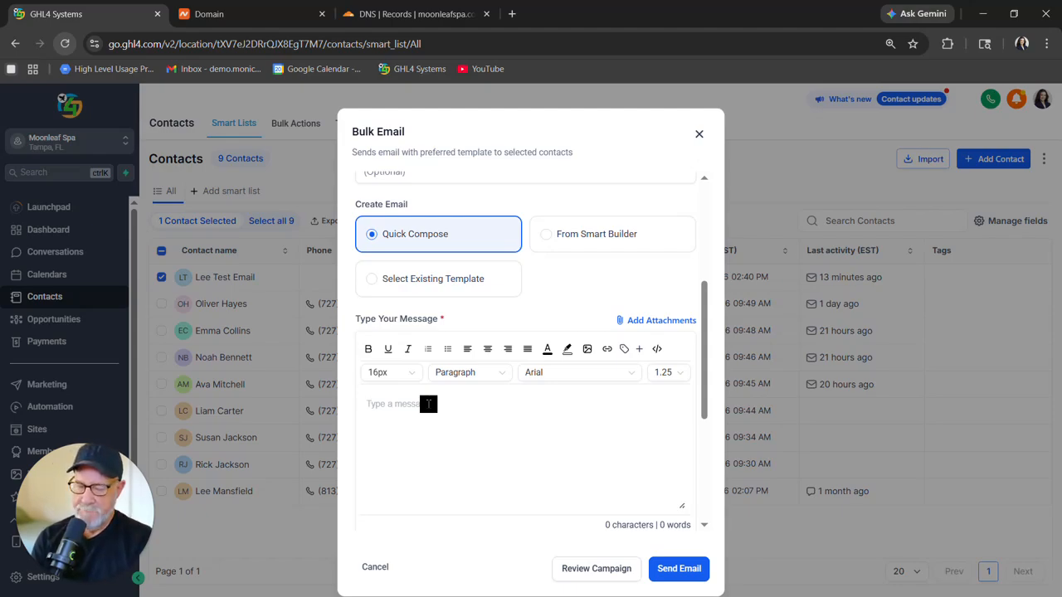
{"action": "type", "text": "I need t"}
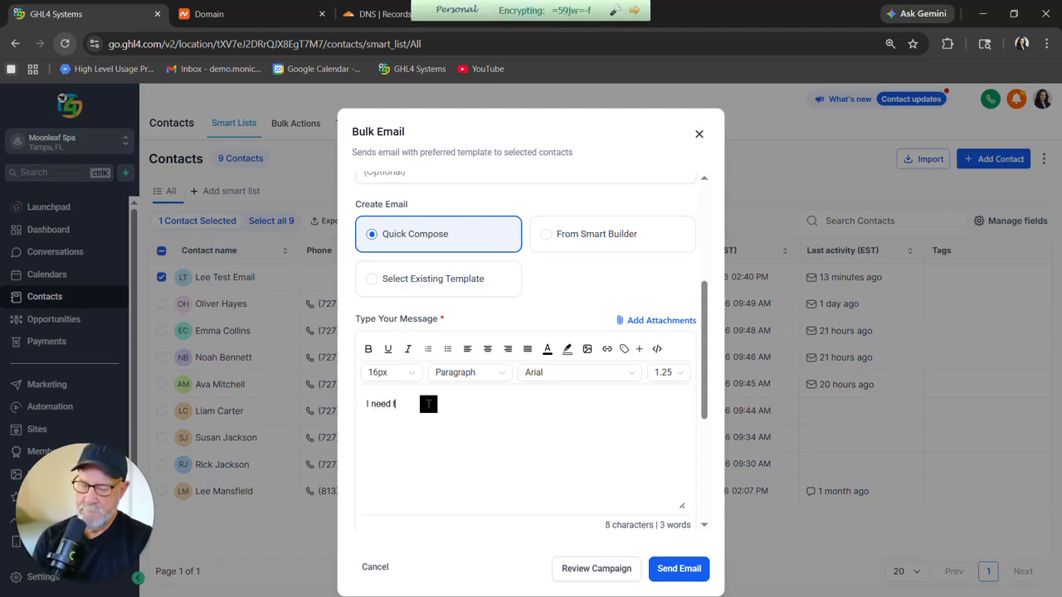
{"action": "type", "text": "ore info please"}
Tick the contact-consent confirmation and send the bulk email.
{"action": "scroll", "coordinate": [497, 415], "scroll_direction": "down", "scroll_amount": 5}
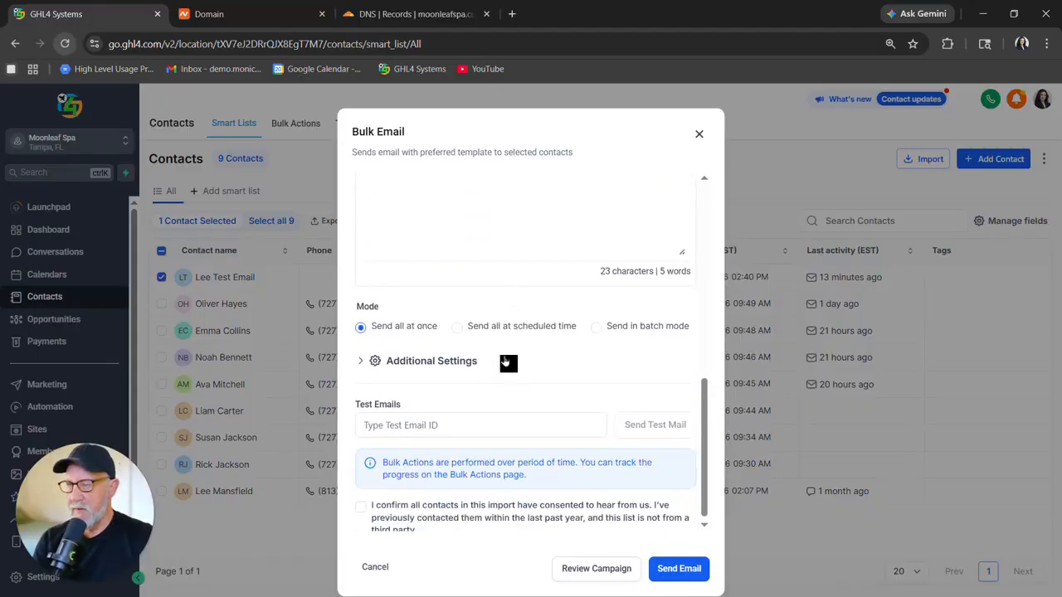
{"action": "scroll", "coordinate": [508, 359], "scroll_direction": "down", "scroll_amount": 1}
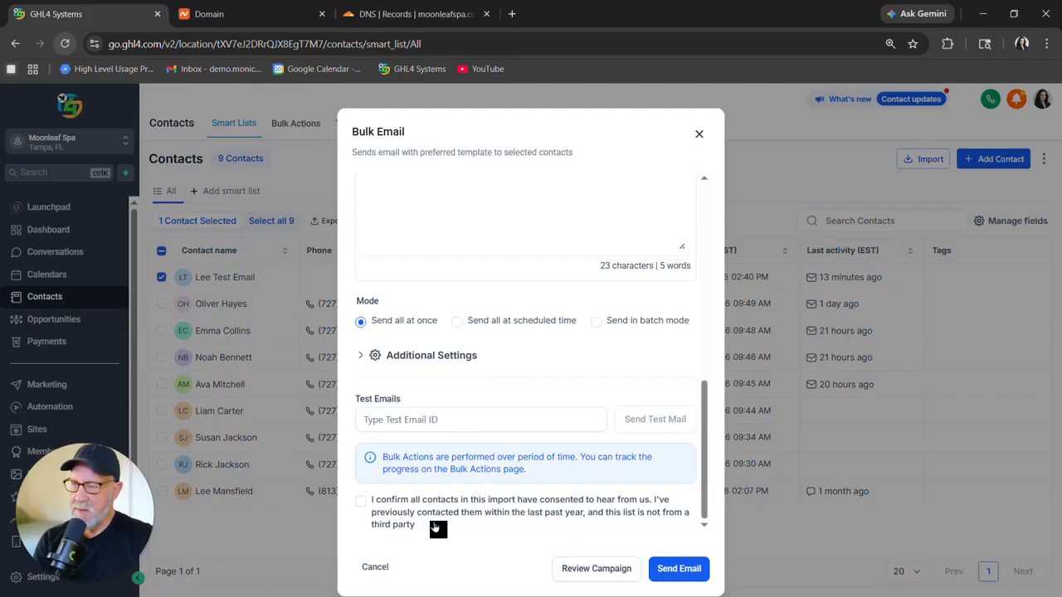
{"action": "left_click", "coordinate": [362, 502]}
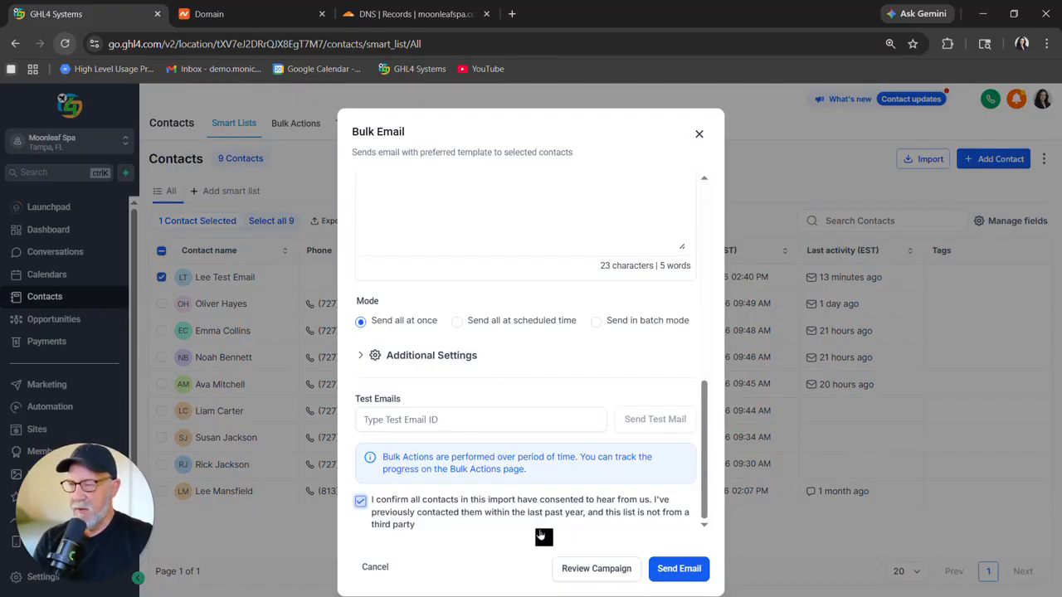
{"action": "left_click", "coordinate": [674, 571]}
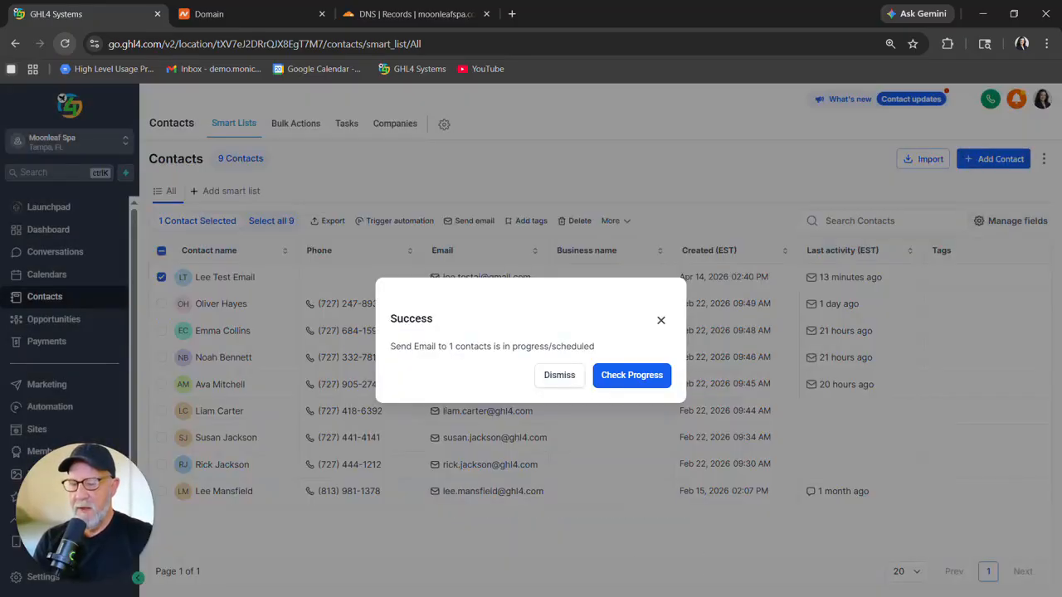
Switch to the test Gmail inbox, open the Need More Info email, and inspect its sender details.
{"action": "key", "text": "alt+Tab"}
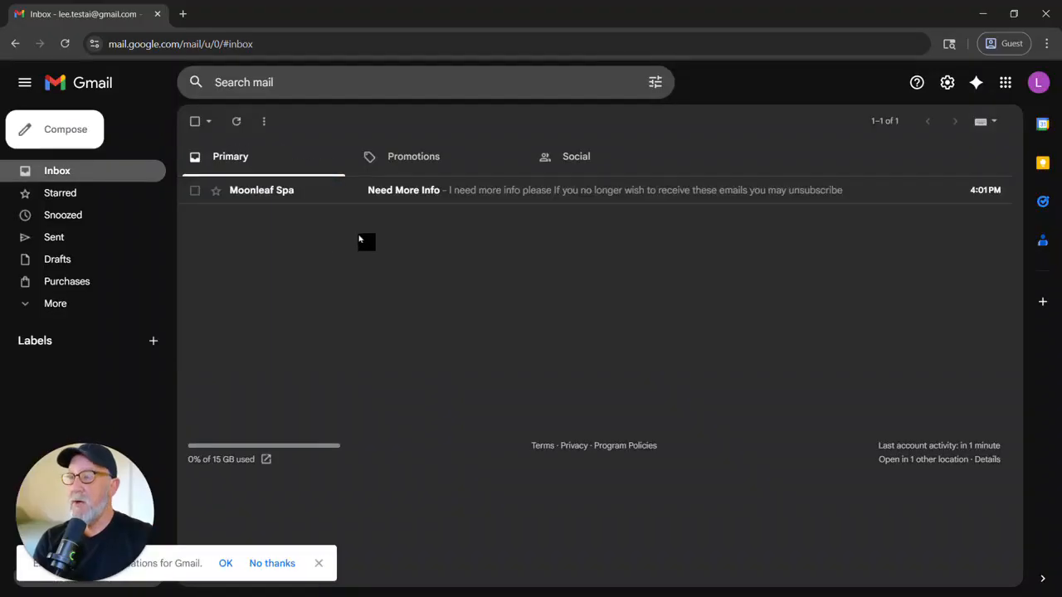
{"action": "left_click", "coordinate": [412, 192]}
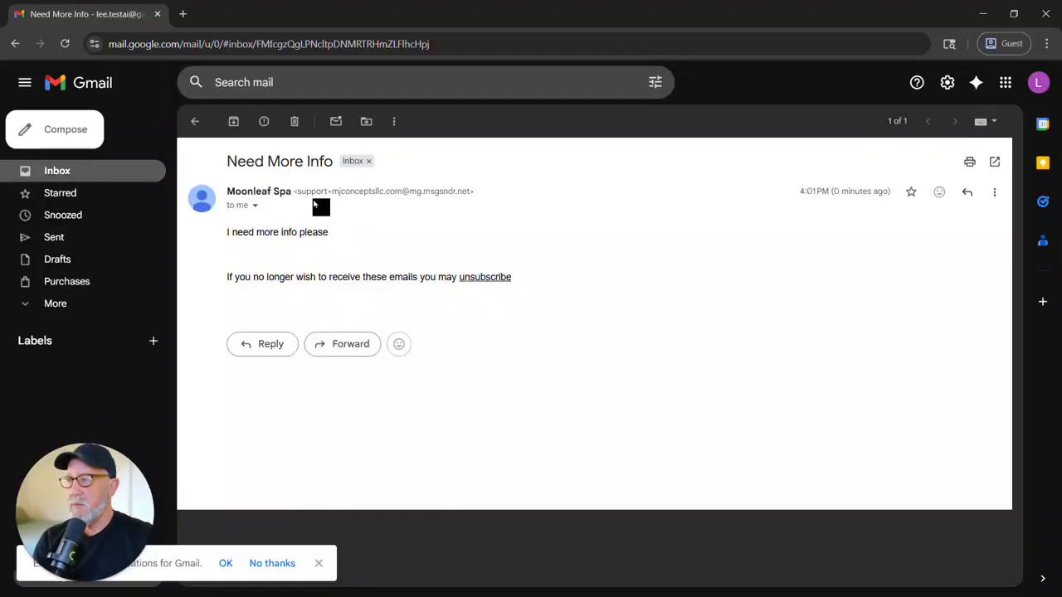
{"action": "left_click", "coordinate": [256, 206]}
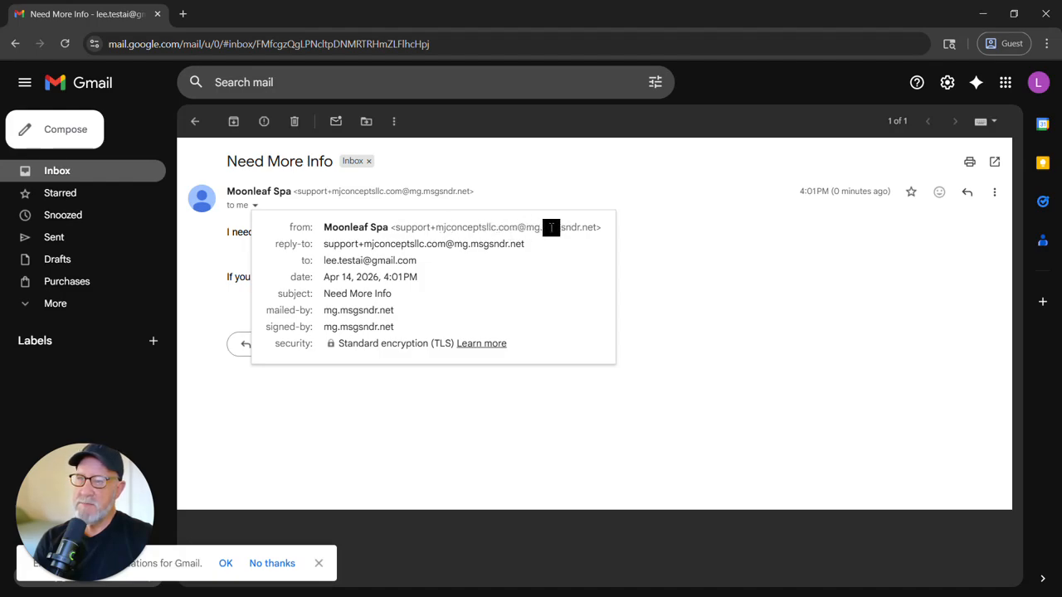
{"action": "left_click_drag", "start_coordinate": [392, 227], "coordinate": [597, 227]}
{"action": "left_click", "coordinate": [506, 271]}
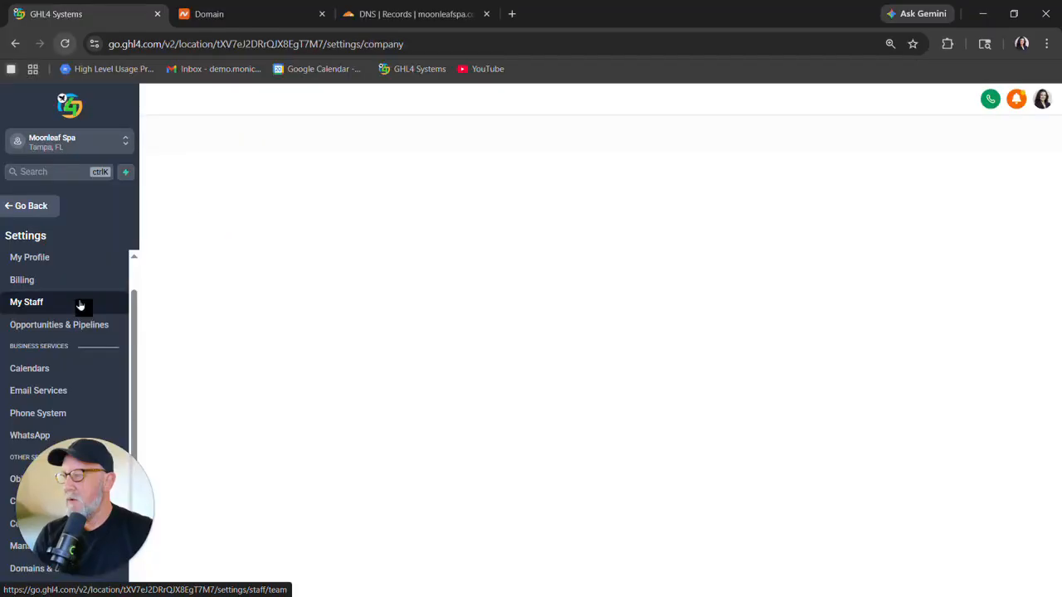
Open Email Services, dismiss the deliverability notice, and start adding a dedicated sending domain.
{"action": "left_click", "coordinate": [53, 391]}
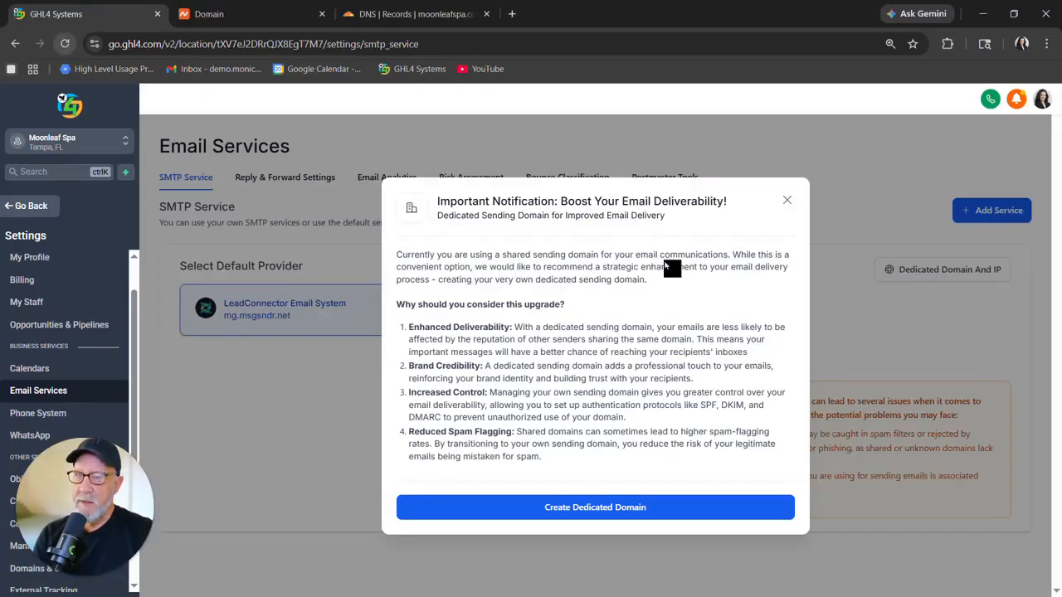
{"action": "left_click", "coordinate": [786, 204]}
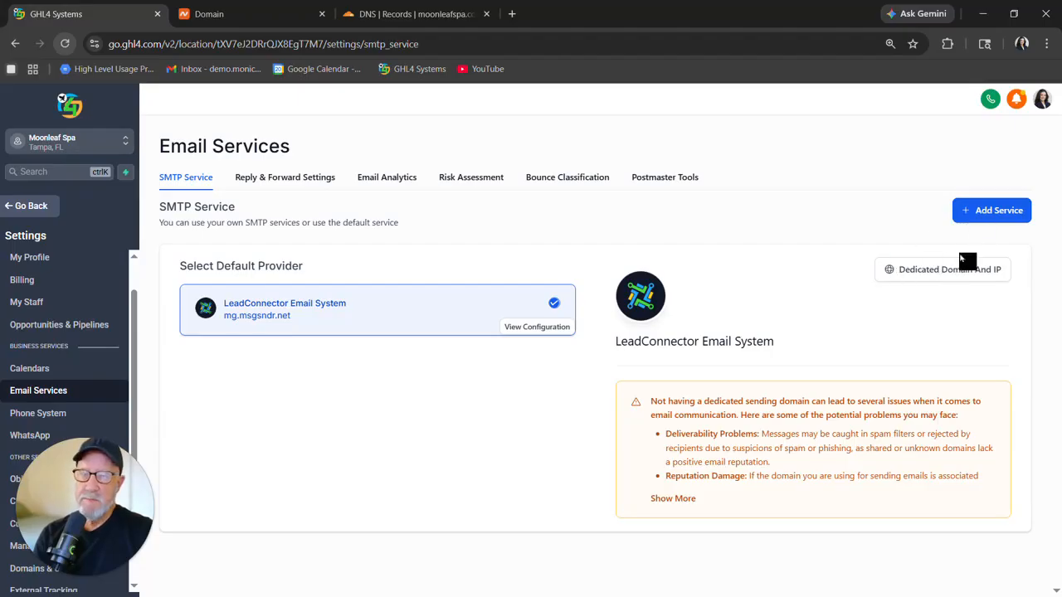
{"action": "left_click", "coordinate": [943, 278]}
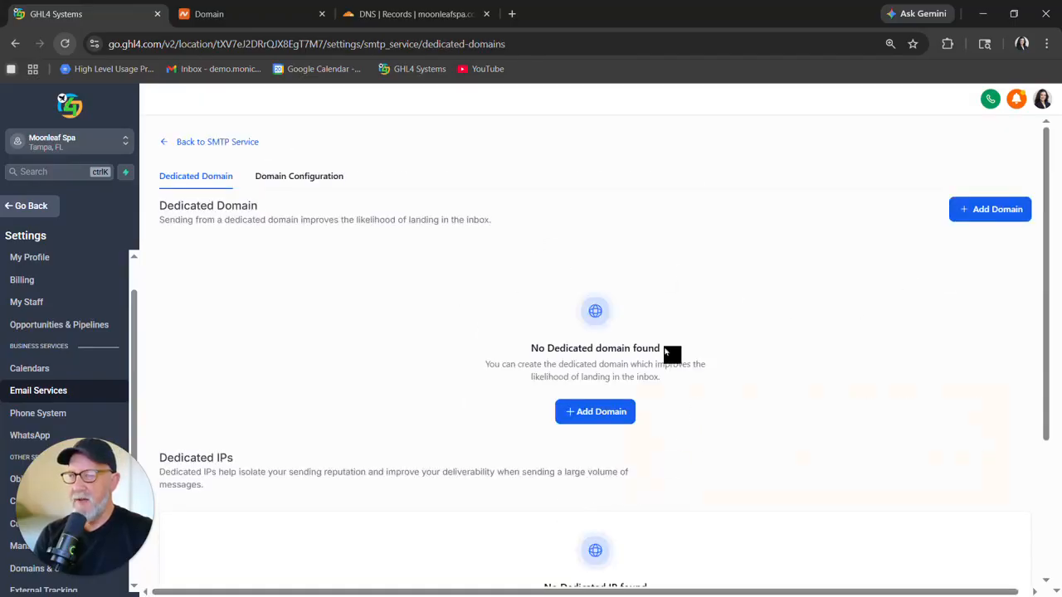
{"action": "left_click", "coordinate": [983, 214]}
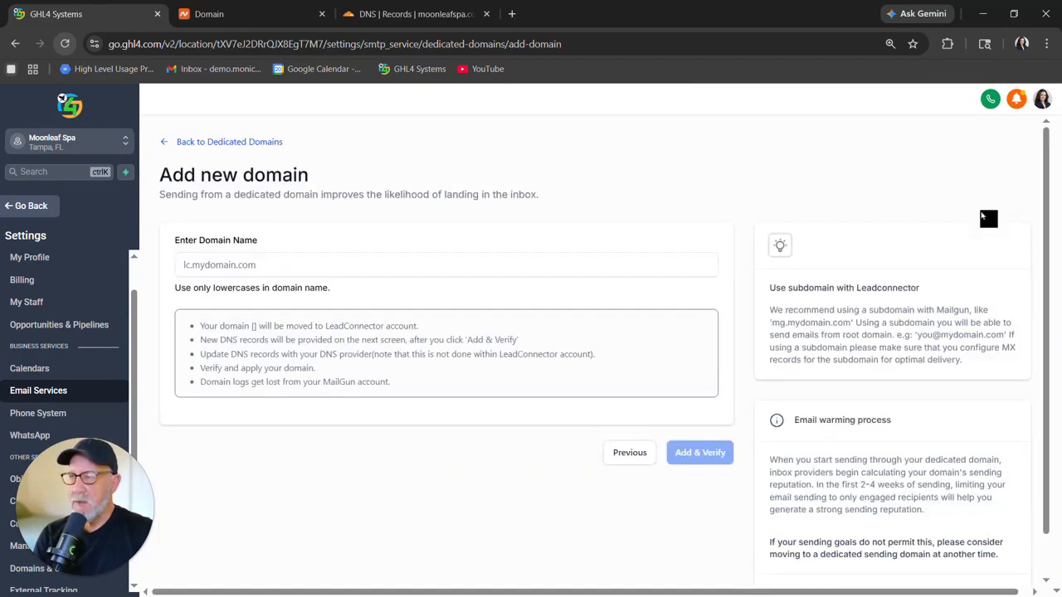
Enter email.moonleafspa.com as the dedicated sending domain name.
{"action": "left_click", "coordinate": [226, 266]}
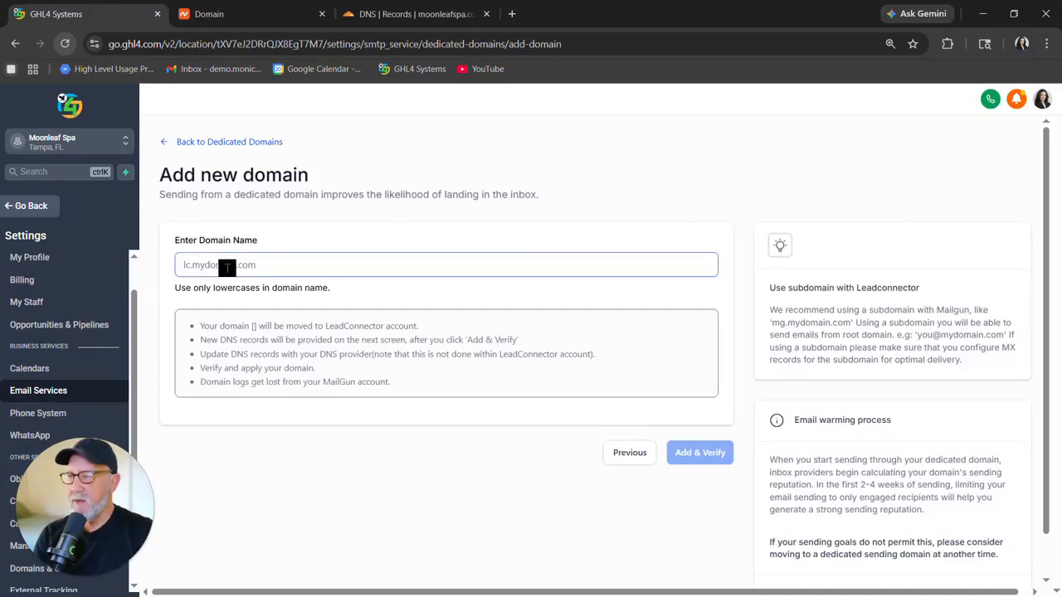
{"action": "left_click", "coordinate": [227, 267]}
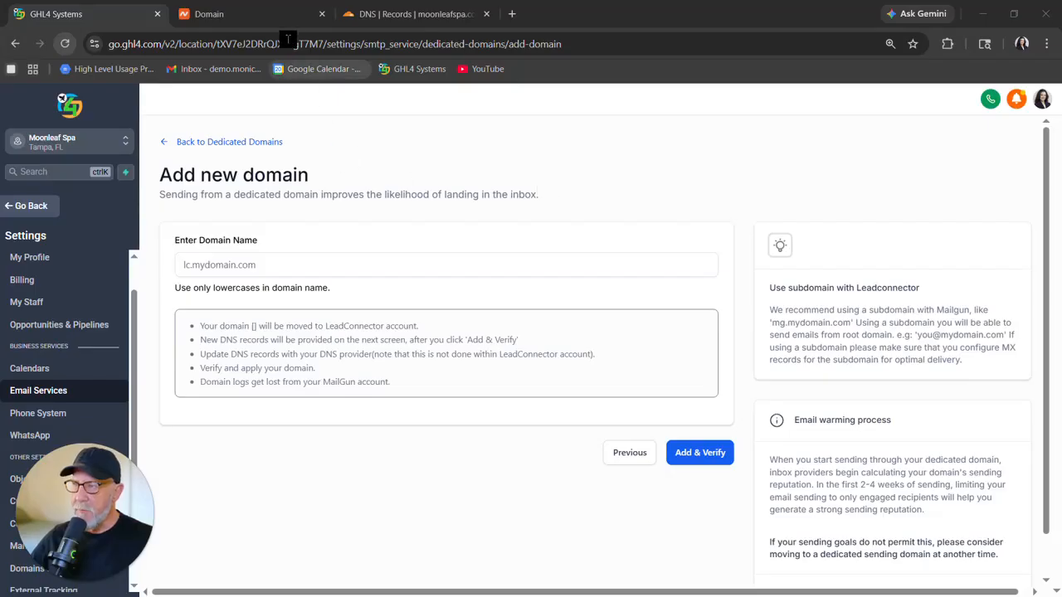
{"action": "left_click", "coordinate": [268, 17]}
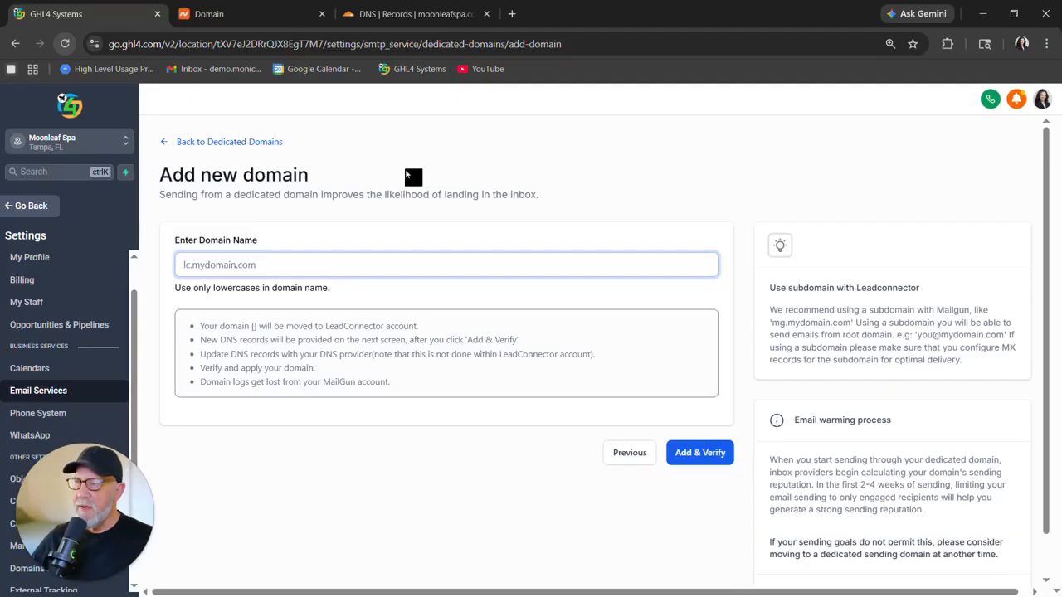
{"action": "type", "text": "noreply.moonleafspa.com"}
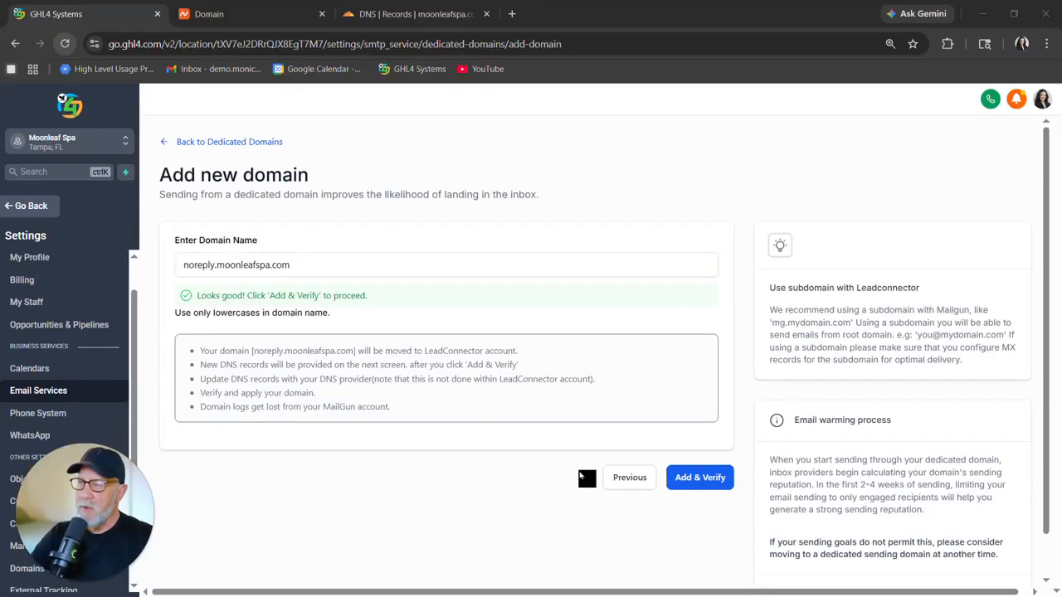
{"action": "left_click", "coordinate": [192, 264]}
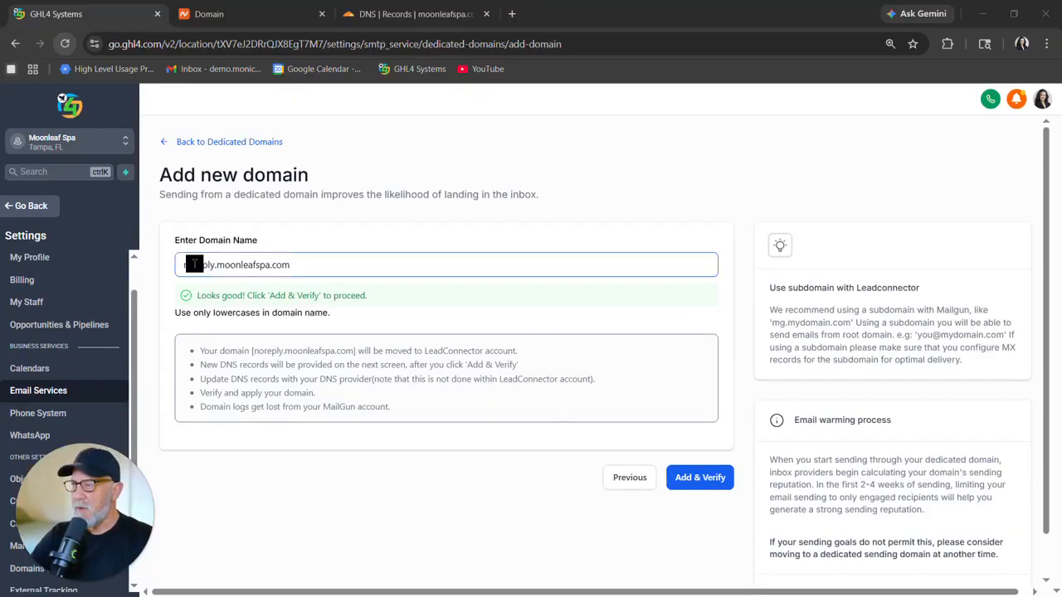
{"action": "triple_click", "coordinate": [193, 264]}
{"action": "type", "text": "email.moonleafspa.com"}
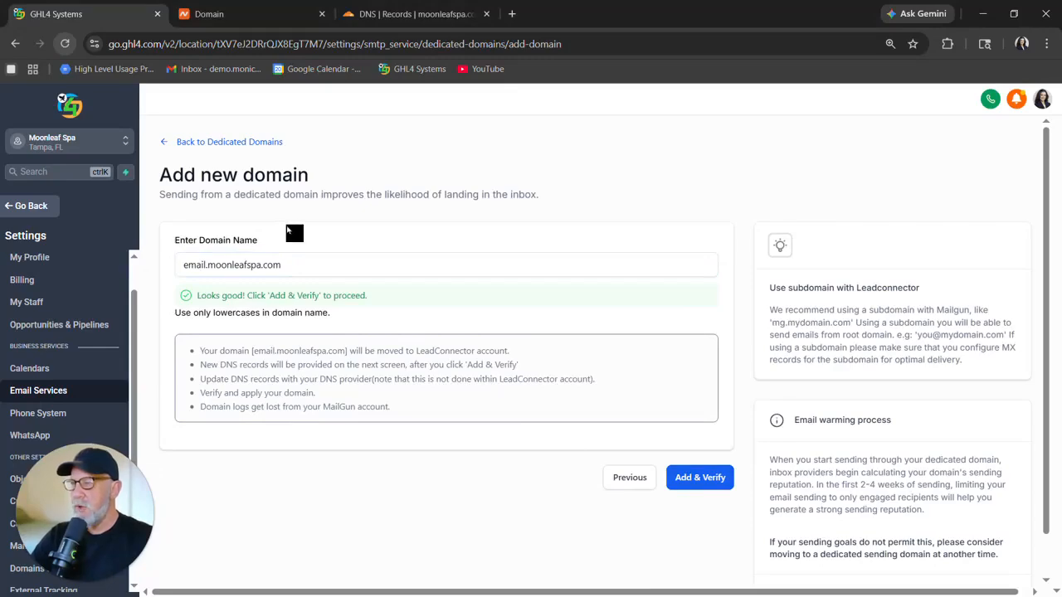
Change the dedicated sending domain name to noreply.moonleafspa.com.
{"action": "left_click", "coordinate": [191, 262]}
{"action": "key", "text": "BackSpace"}
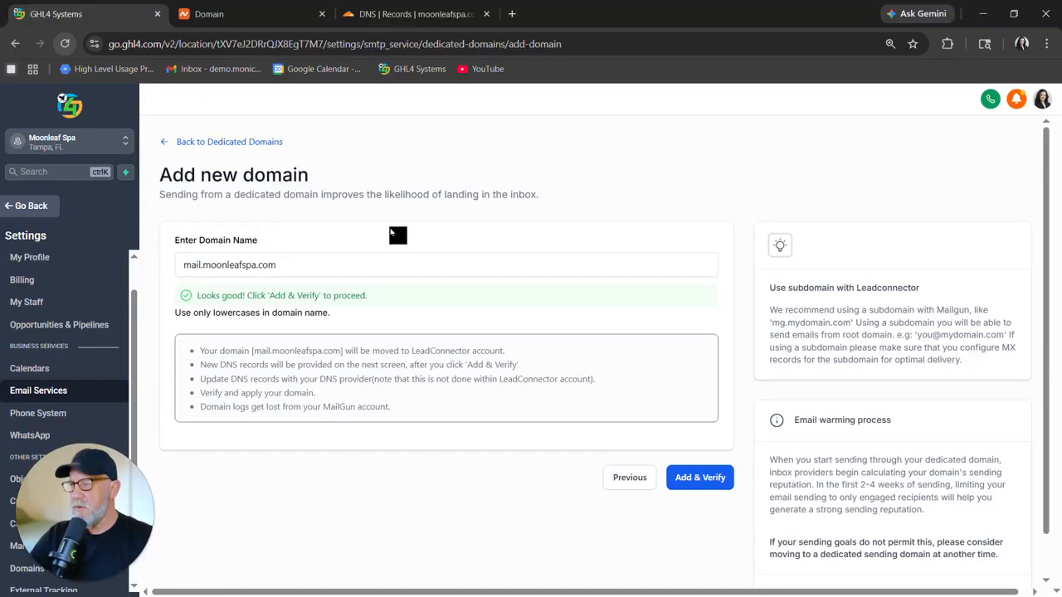
{"action": "key", "text": "Delete"}
{"action": "key", "text": "Delete"}
{"action": "key", "text": "Delete"}
{"action": "key", "text": "Delete"}
{"action": "type", "text": "lee"}
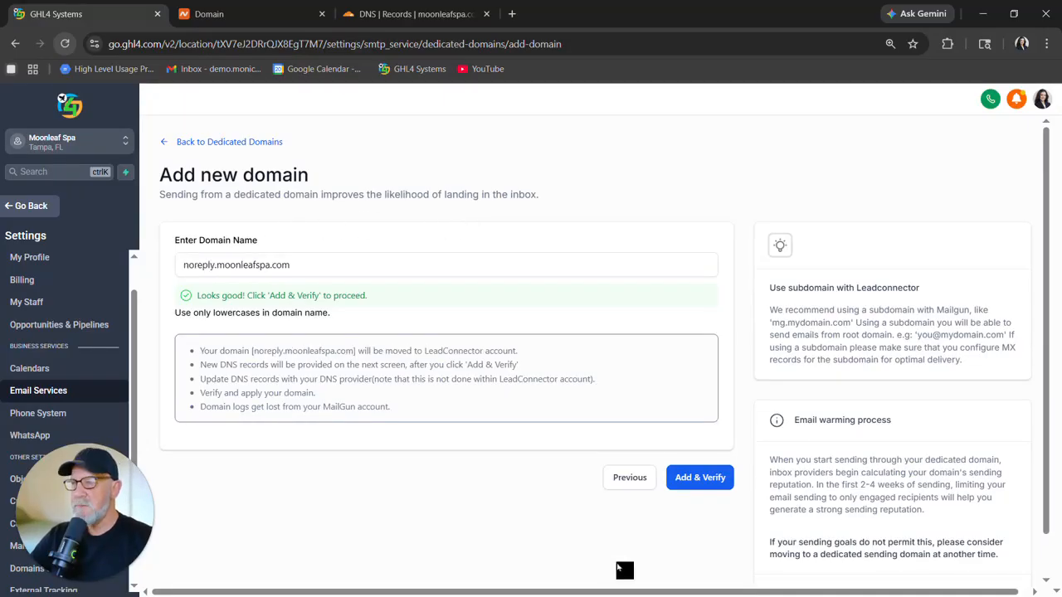
Add the domain and authorize LeadConnector's DNS records for noreply.moonleafspa.com through Cloudflare.
{"action": "left_click", "coordinate": [409, 16]}
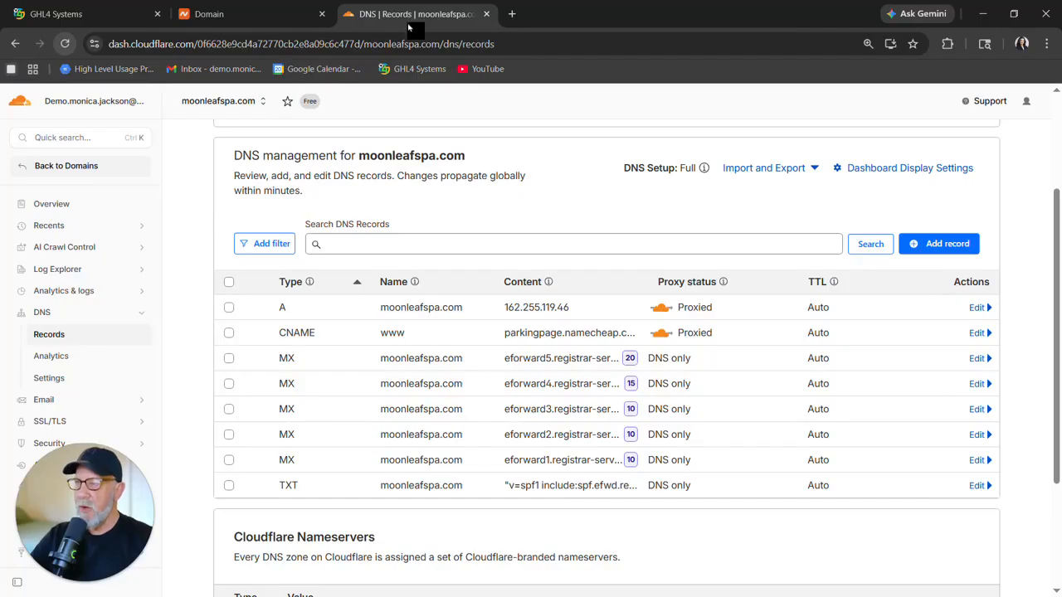
{"action": "left_click", "coordinate": [58, 14]}
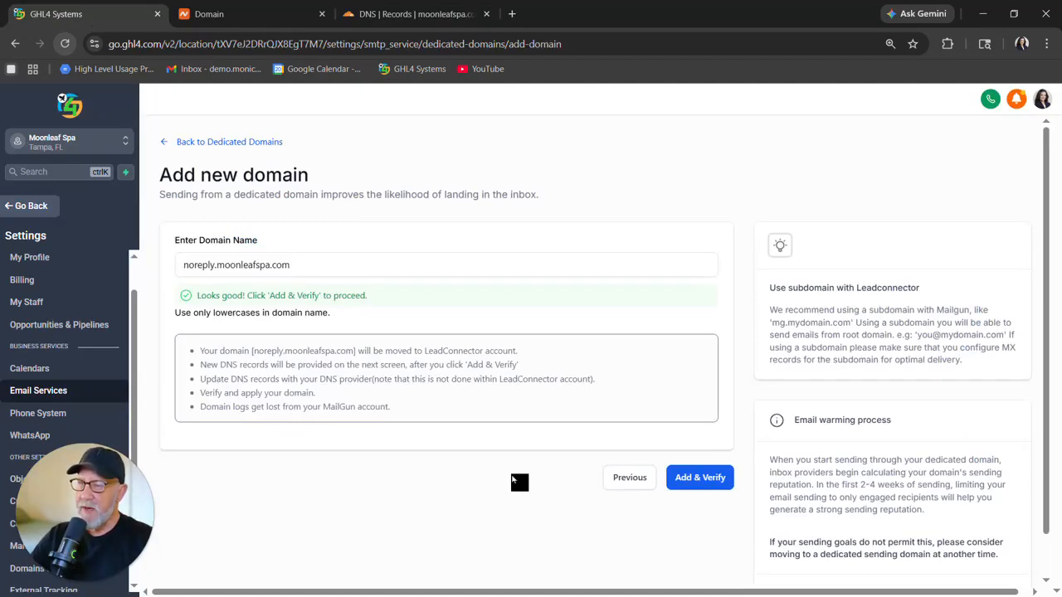
{"action": "left_click", "coordinate": [702, 477]}
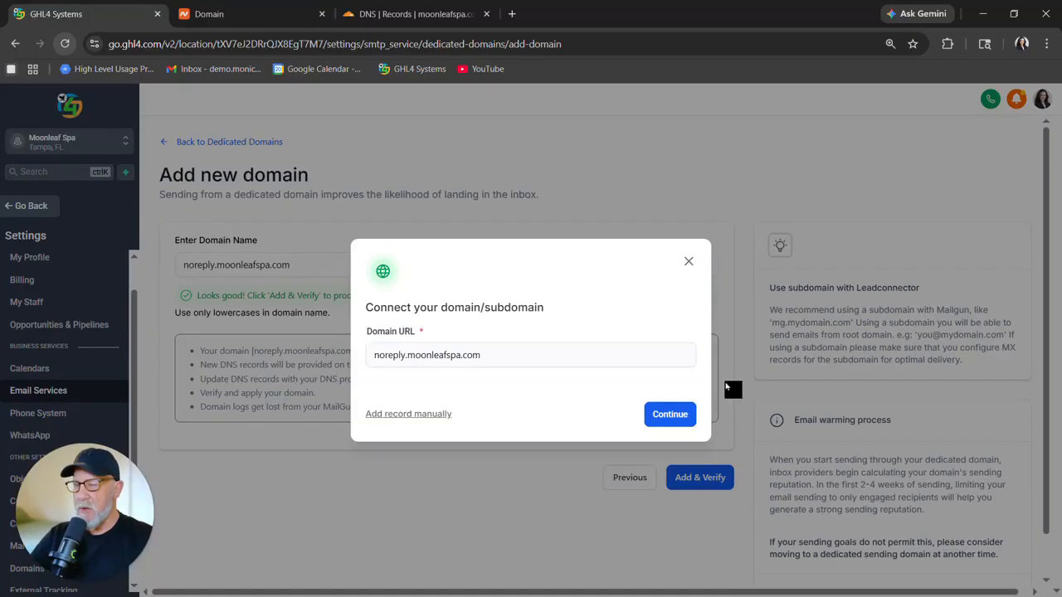
{"action": "left_click", "coordinate": [668, 417]}
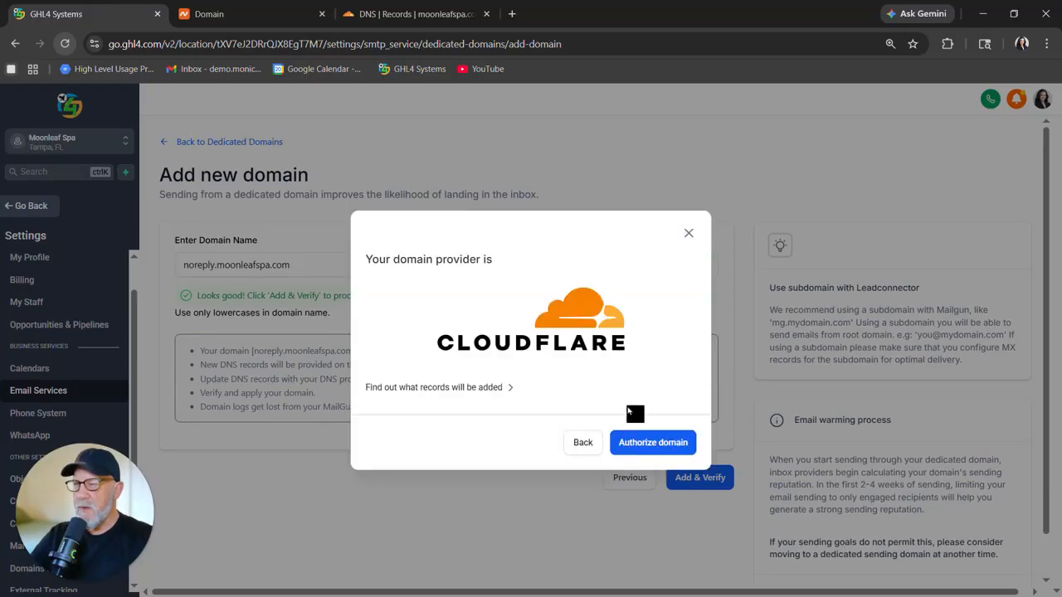
{"action": "left_click", "coordinate": [671, 442]}
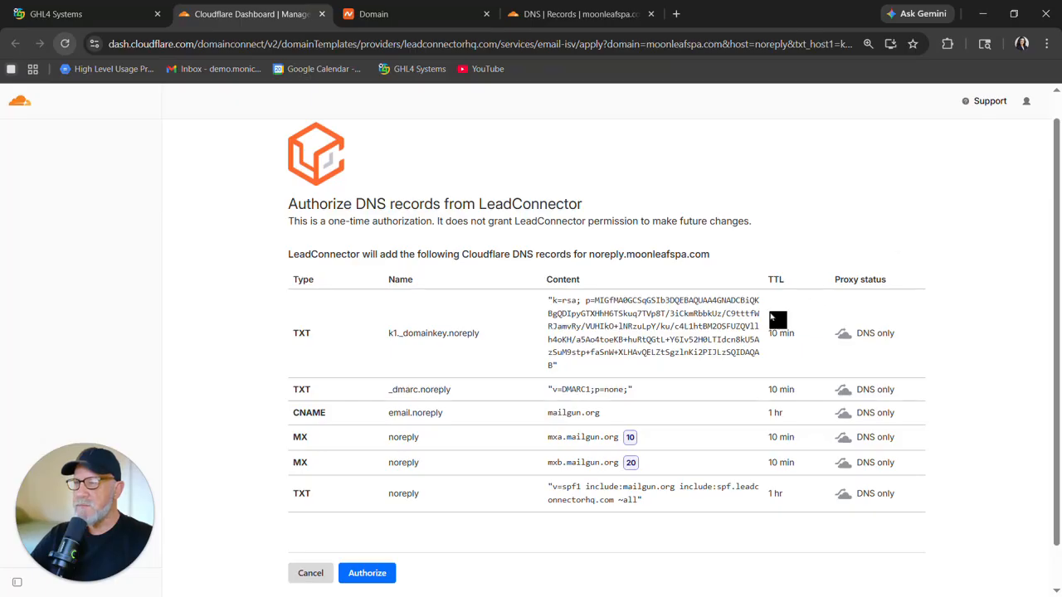
{"action": "left_click", "coordinate": [376, 577]}
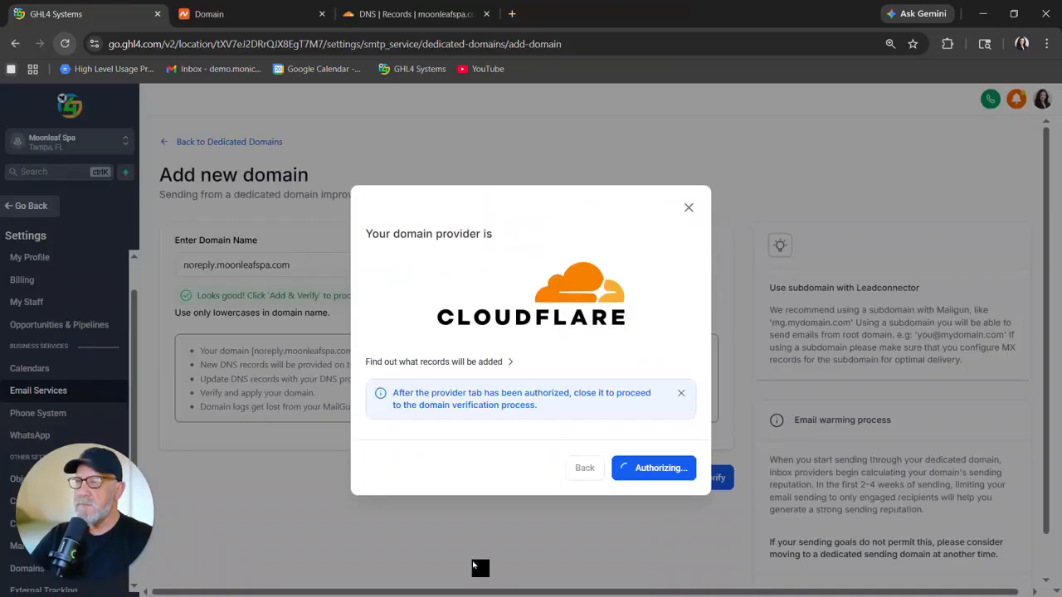
Review the required DNS records and run domain verification.
{"action": "scroll", "coordinate": [518, 361], "scroll_direction": "down", "scroll_amount": 3}
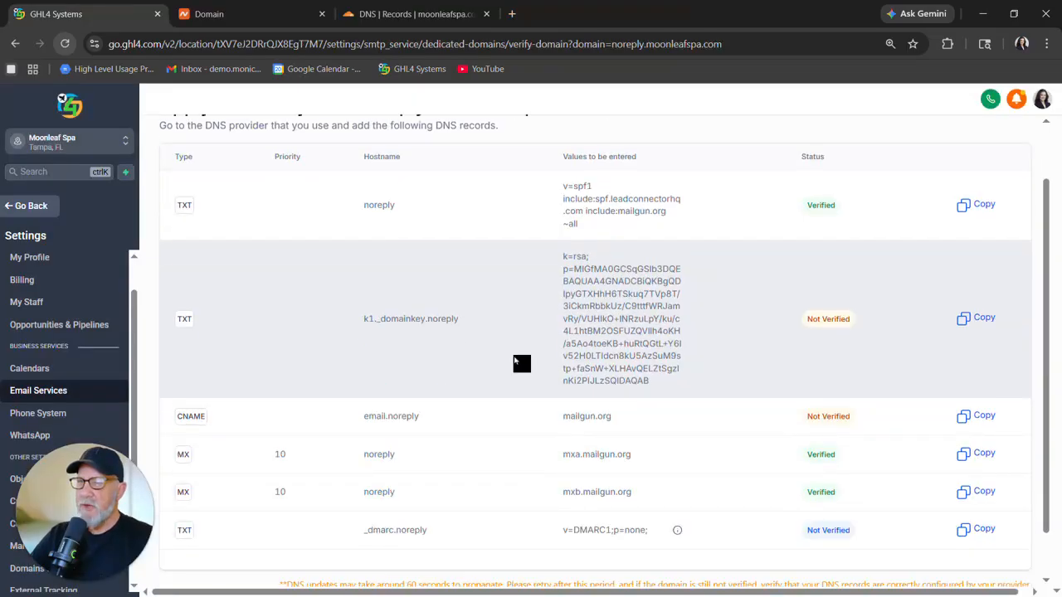
{"action": "scroll", "coordinate": [514, 361], "scroll_direction": "up", "scroll_amount": 2}
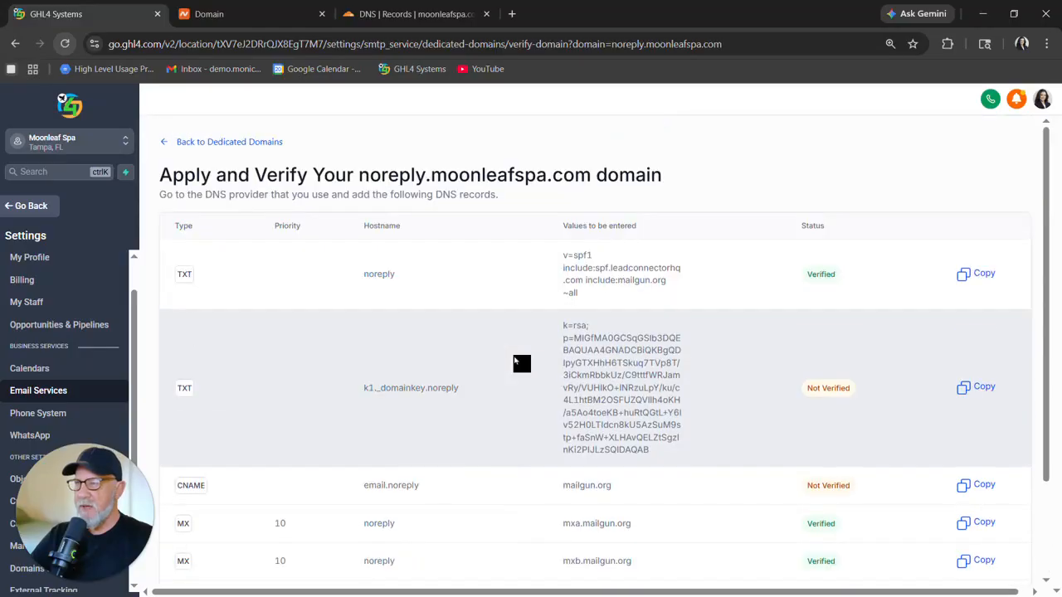
{"action": "scroll", "coordinate": [515, 362], "scroll_direction": "down", "scroll_amount": 2}
{"action": "scroll", "coordinate": [514, 362], "scroll_direction": "up", "scroll_amount": 2}
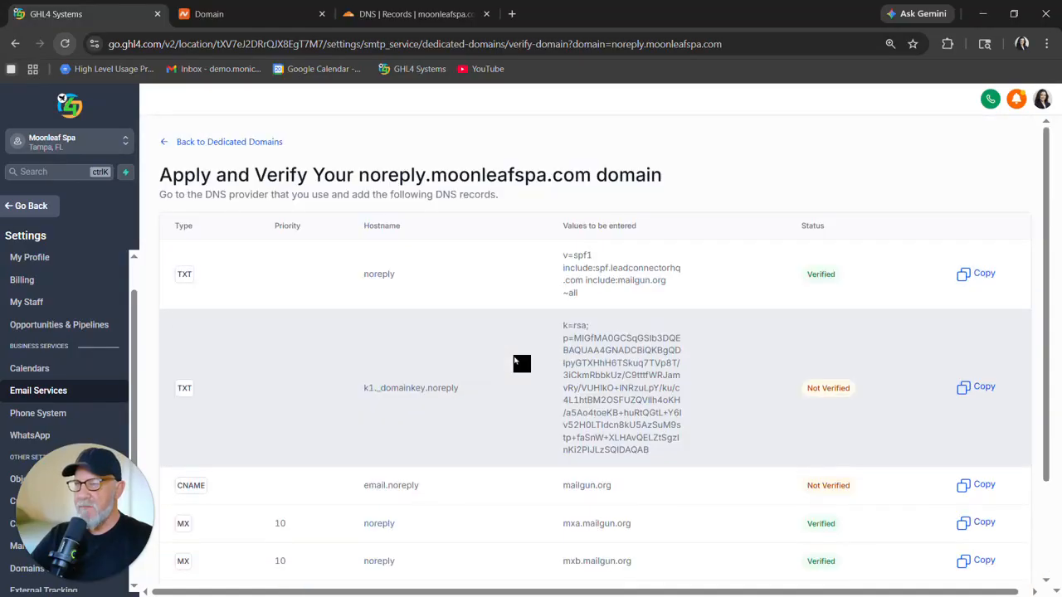
{"action": "scroll", "coordinate": [521, 340], "scroll_direction": "down", "scroll_amount": 2}
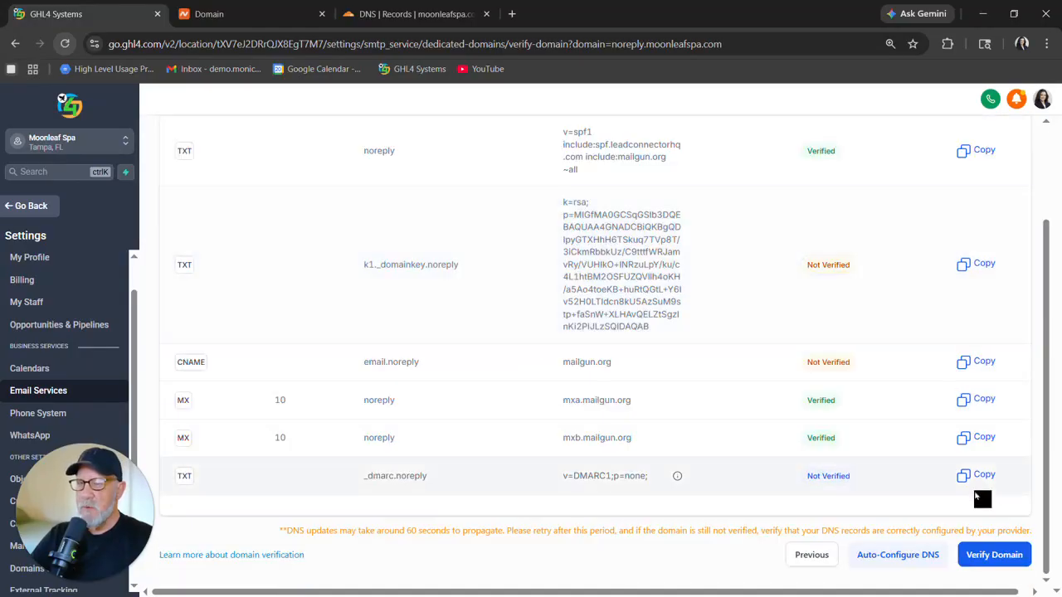
{"action": "left_click", "coordinate": [993, 556]}
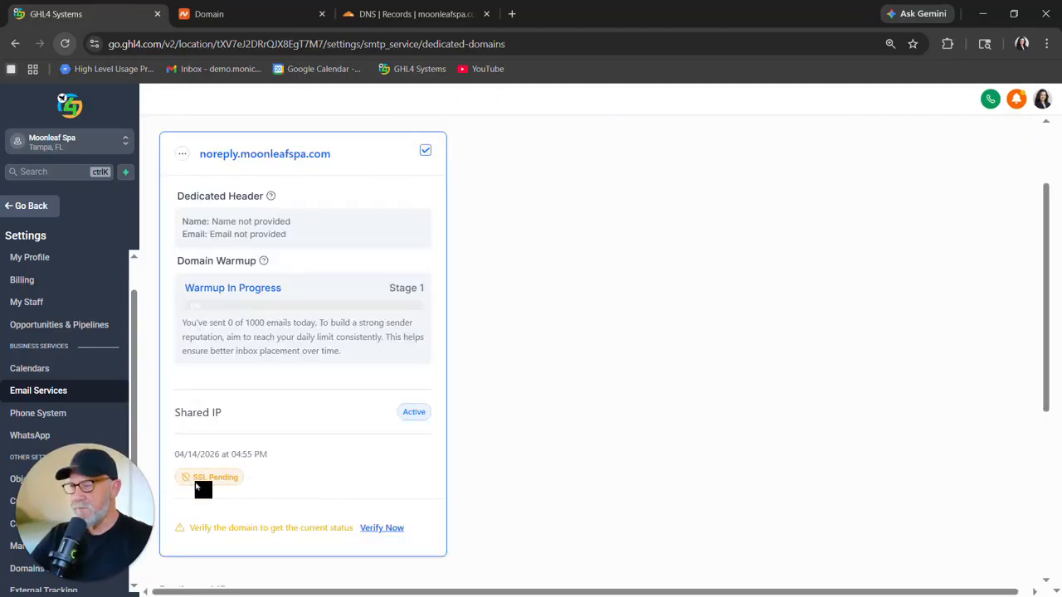
Rerun verification for noreply.moonleafspa.com from its domain card.
{"action": "left_click", "coordinate": [379, 531]}
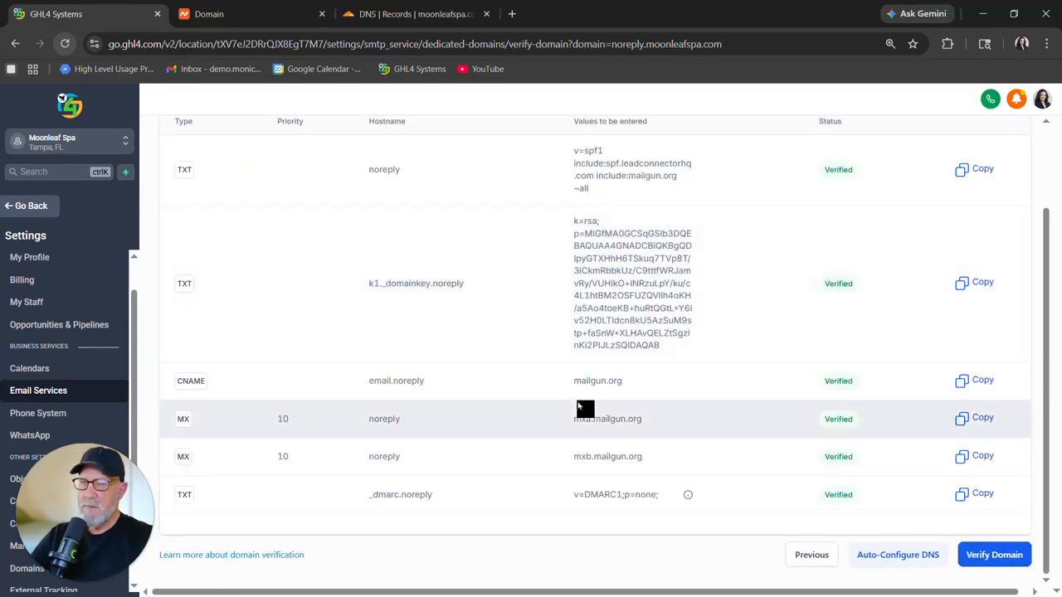
{"action": "scroll", "coordinate": [588, 377], "scroll_direction": "up", "scroll_amount": 2}
{"action": "scroll", "coordinate": [587, 377], "scroll_direction": "down", "scroll_amount": 2}
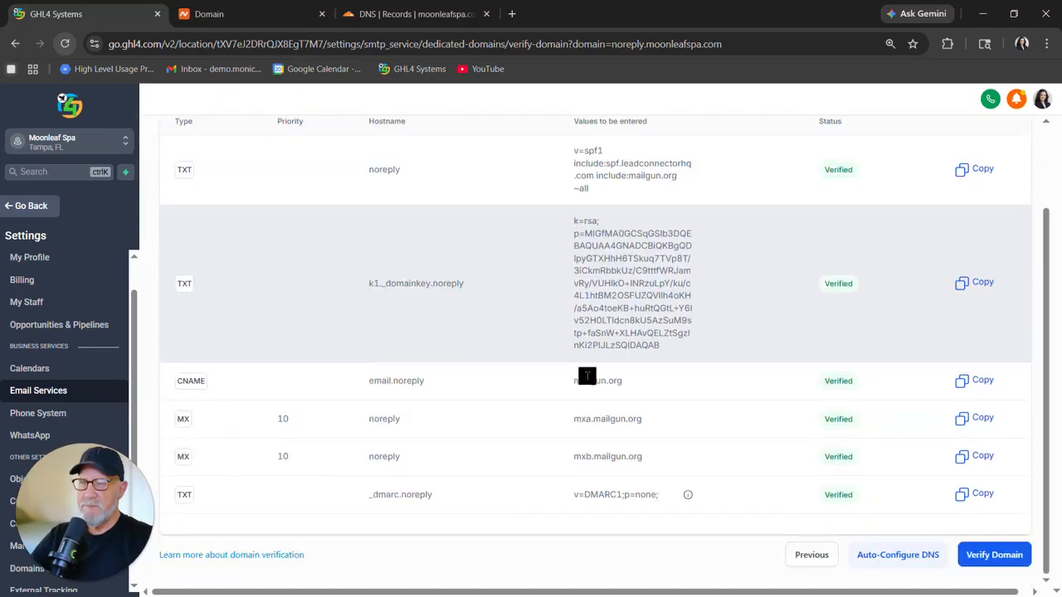
{"action": "left_click", "coordinate": [1001, 559]}
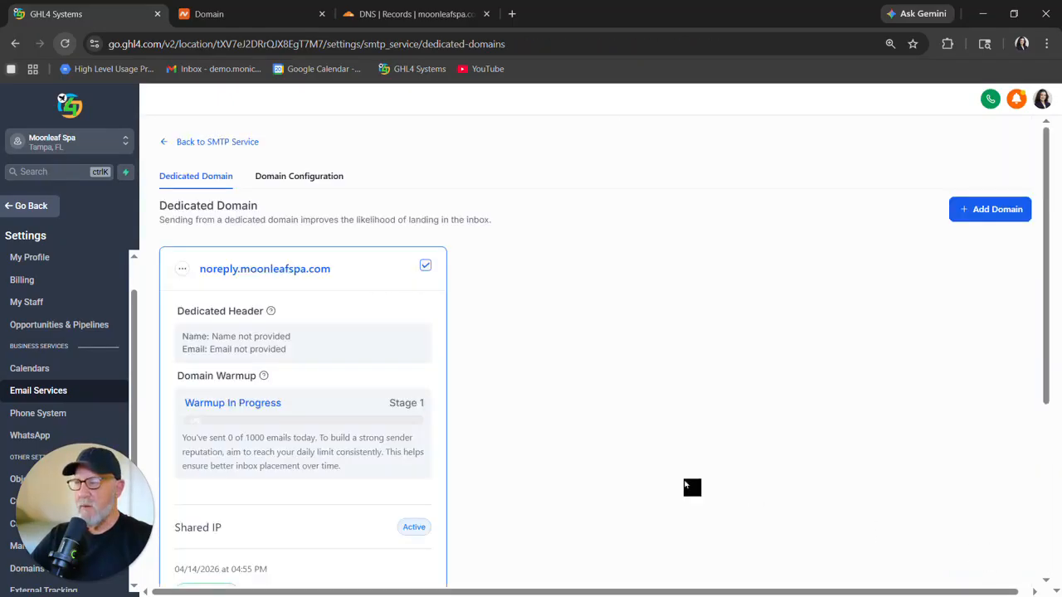
Examine the noreply.moonleafspa.com dedicated domain card's warmup and SSL status.
{"action": "scroll", "coordinate": [478, 413], "scroll_direction": "down", "scroll_amount": 1}
{"action": "scroll", "coordinate": [478, 413], "scroll_direction": "down", "scroll_amount": 1}
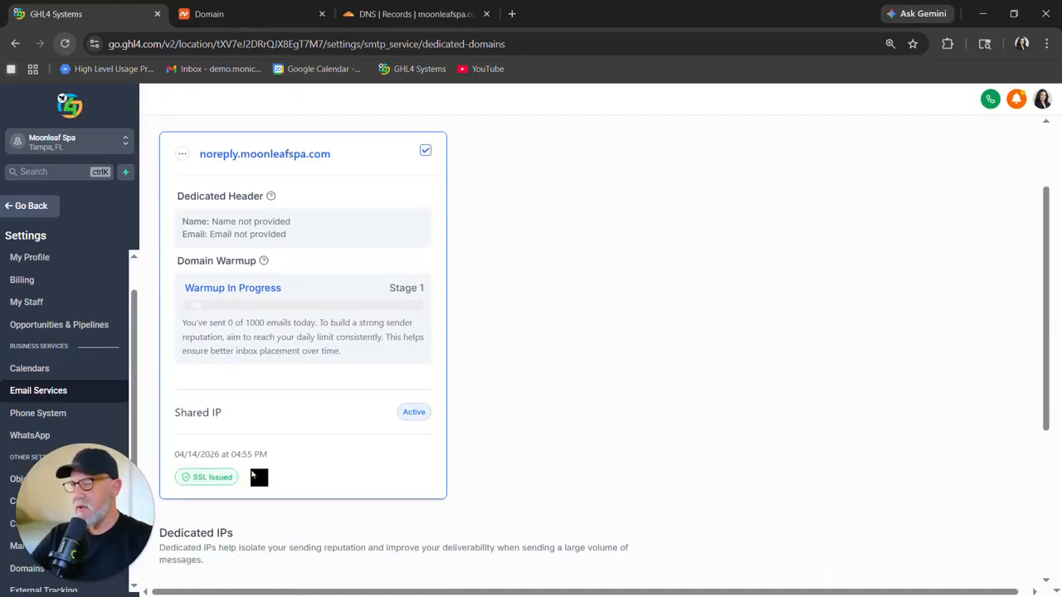
{"action": "scroll", "coordinate": [498, 315], "scroll_direction": "up", "scroll_amount": 1}
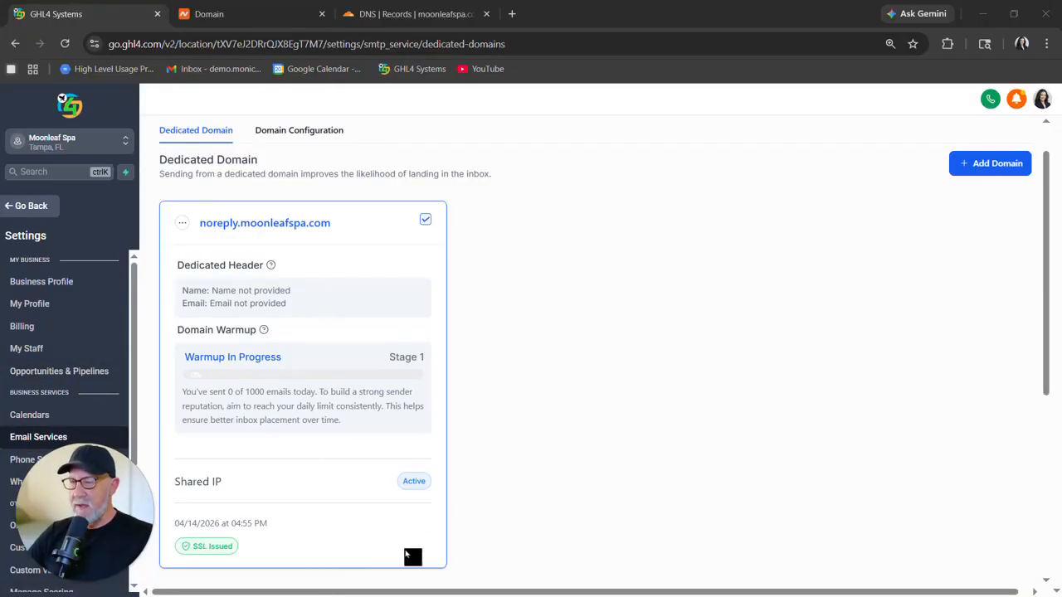
{"action": "left_click", "coordinate": [539, 291]}
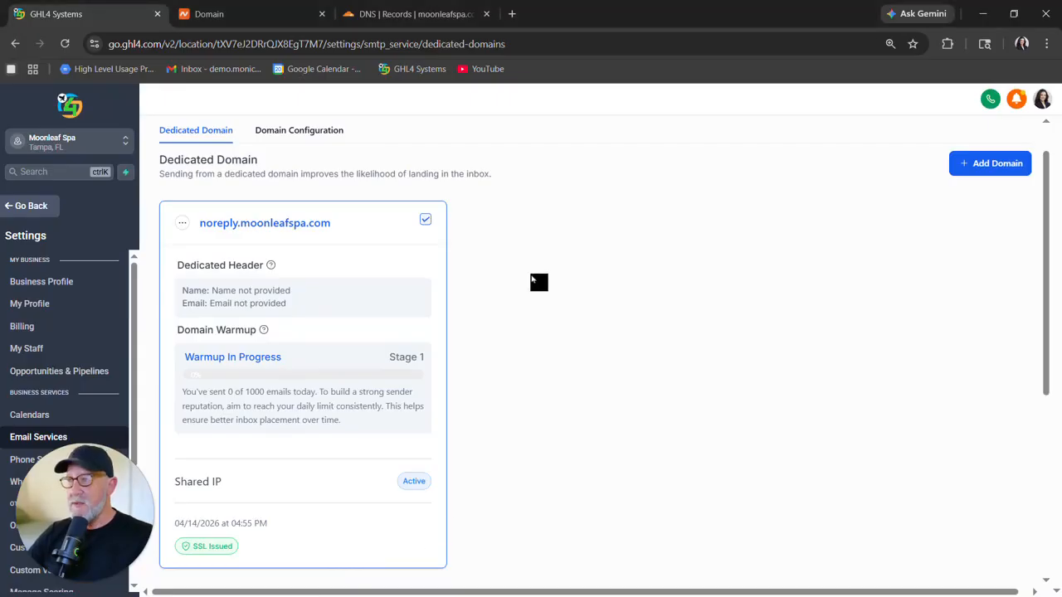
Examine the Domain Configuration settings for each email type and the default dedicated domain.
{"action": "left_click", "coordinate": [312, 133]}
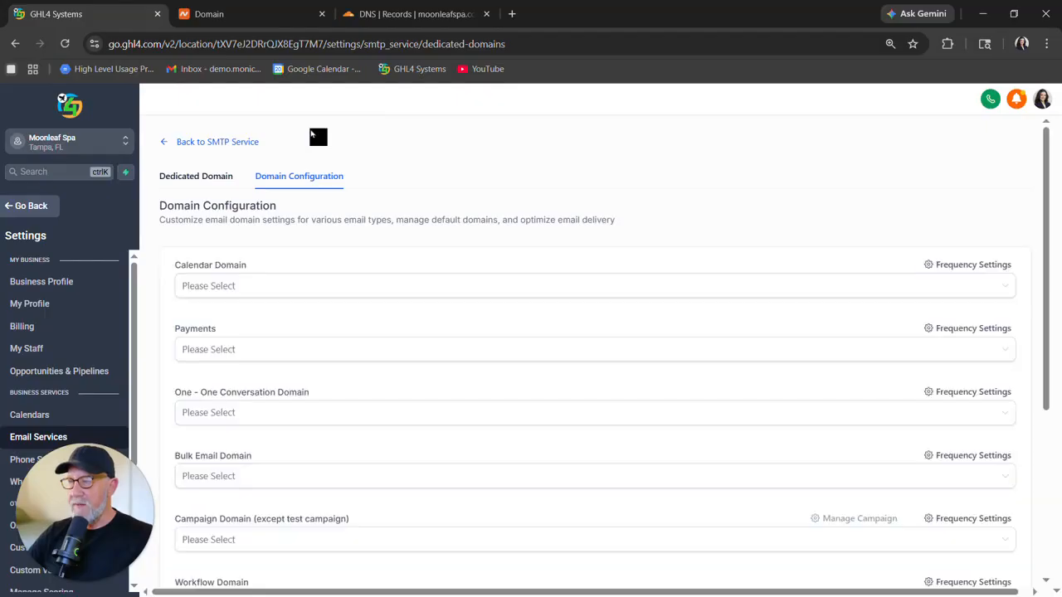
{"action": "scroll", "coordinate": [535, 238], "scroll_direction": "down", "scroll_amount": 1}
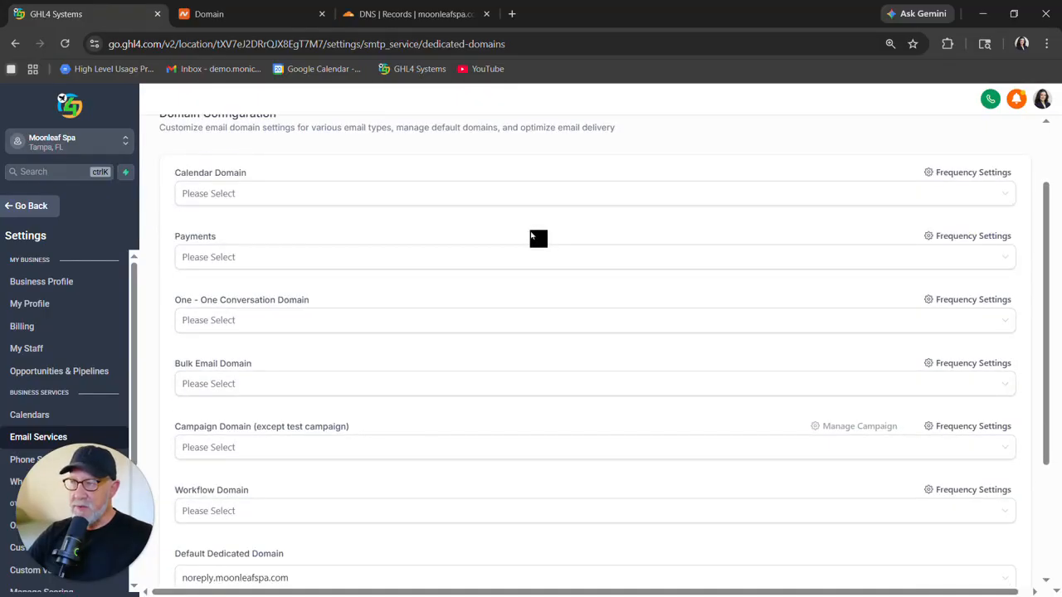
{"action": "scroll", "coordinate": [531, 235], "scroll_direction": "down", "scroll_amount": 1}
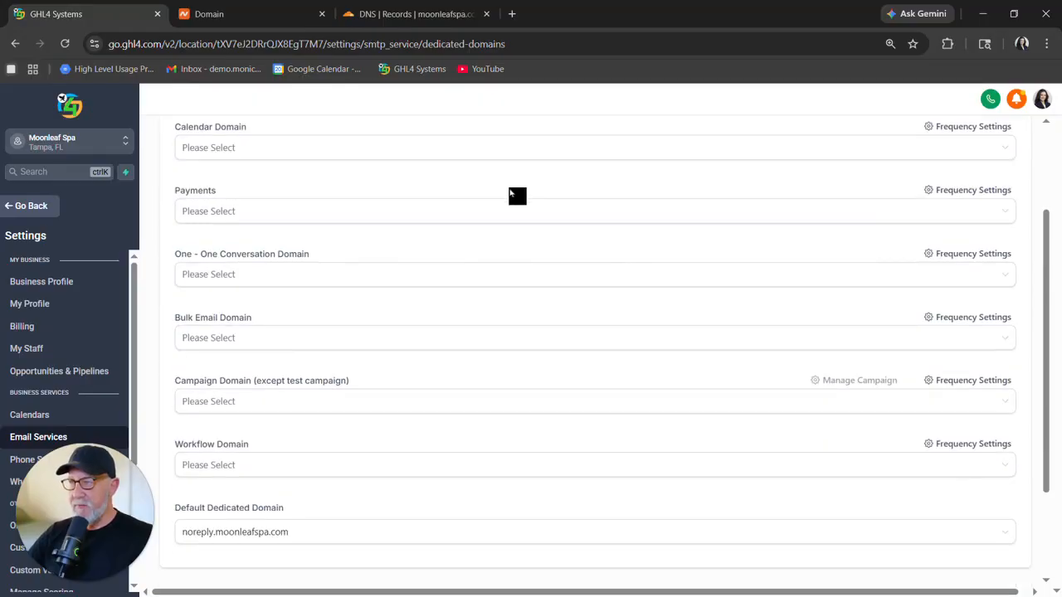
{"action": "scroll", "coordinate": [516, 196], "scroll_direction": "down", "scroll_amount": 2}
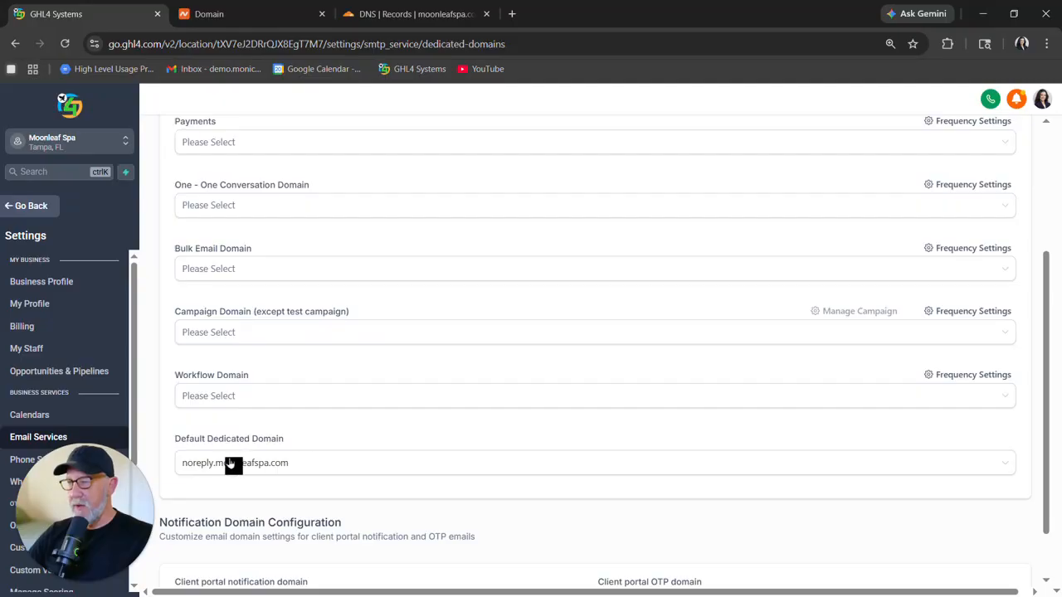
{"action": "scroll", "coordinate": [410, 505], "scroll_direction": "up", "scroll_amount": 2}
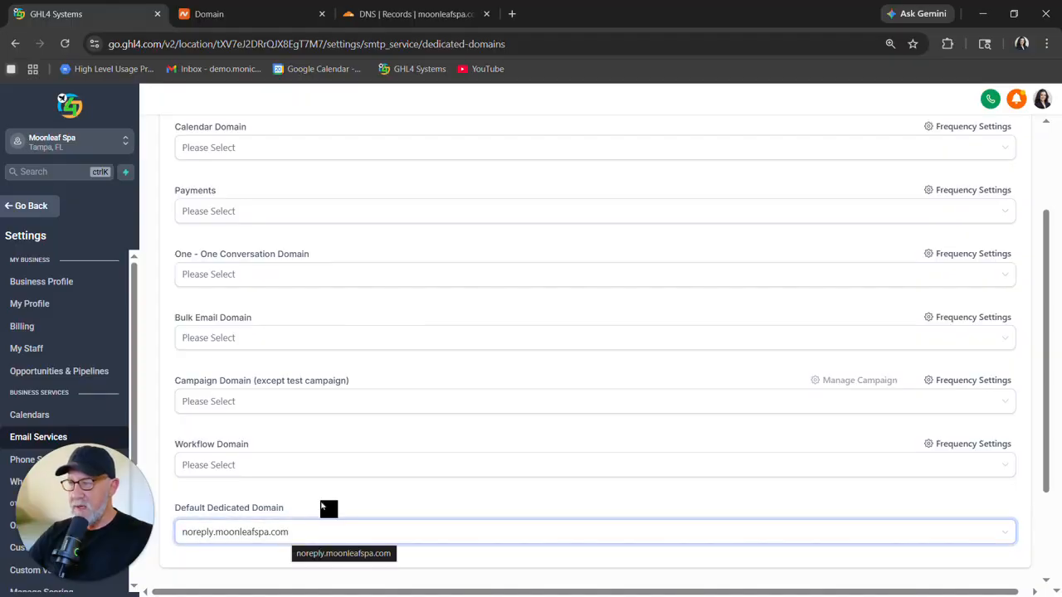
{"action": "scroll", "coordinate": [459, 203], "scroll_direction": "up", "scroll_amount": 3}
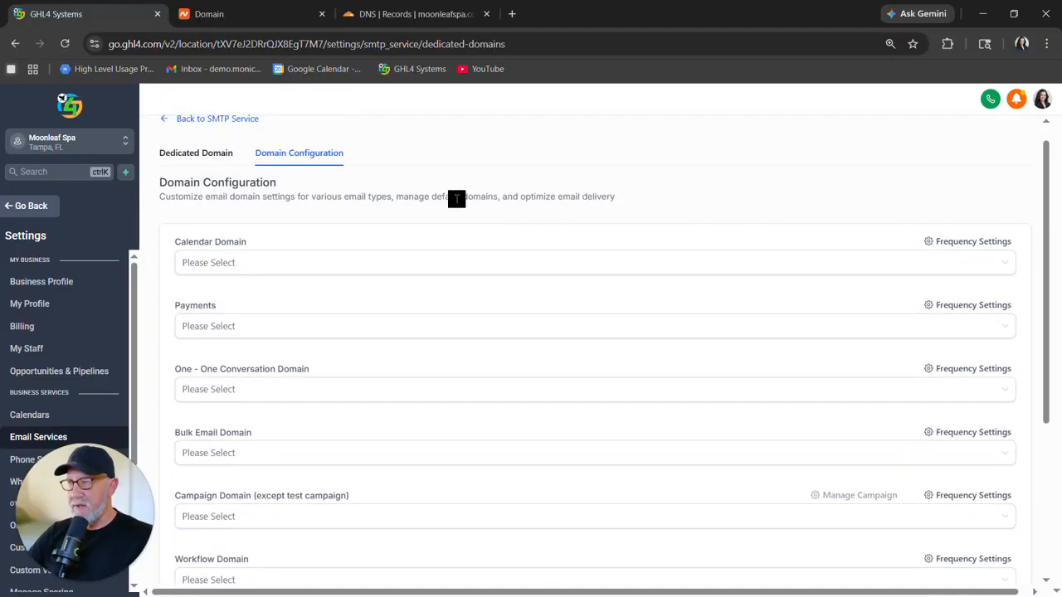
Return to the SMTP Service overview and examine the Reply & Forward settings.
{"action": "left_click", "coordinate": [177, 146]}
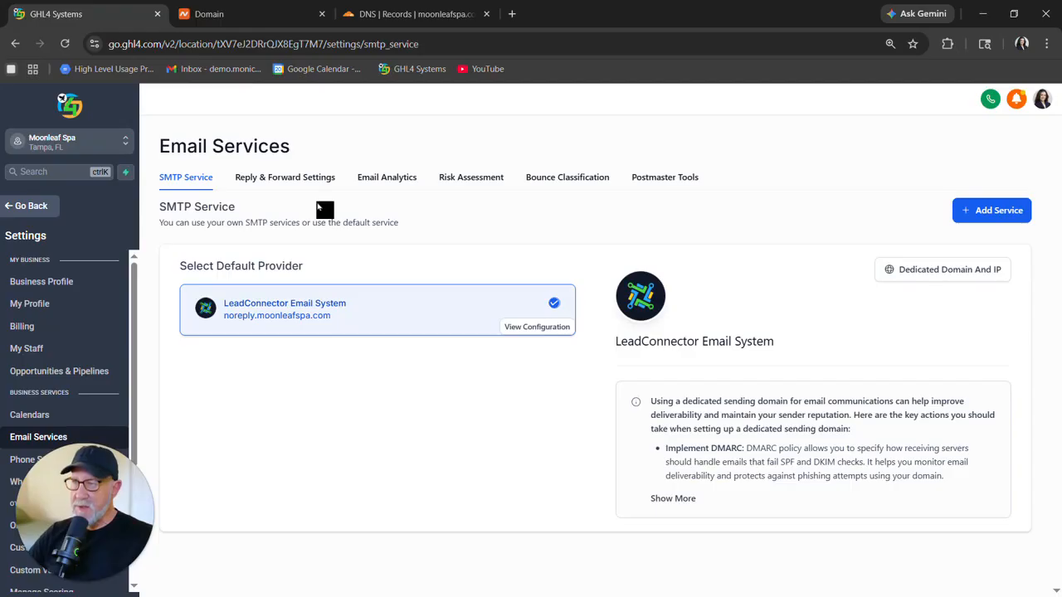
{"action": "left_click", "coordinate": [288, 179]}
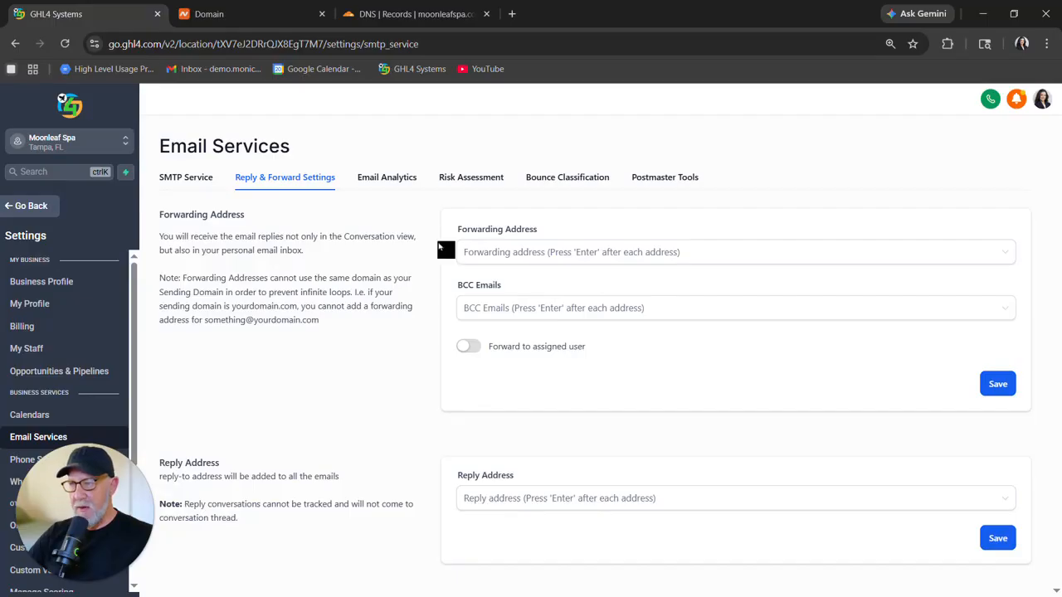
{"action": "left_click", "coordinate": [488, 256]}
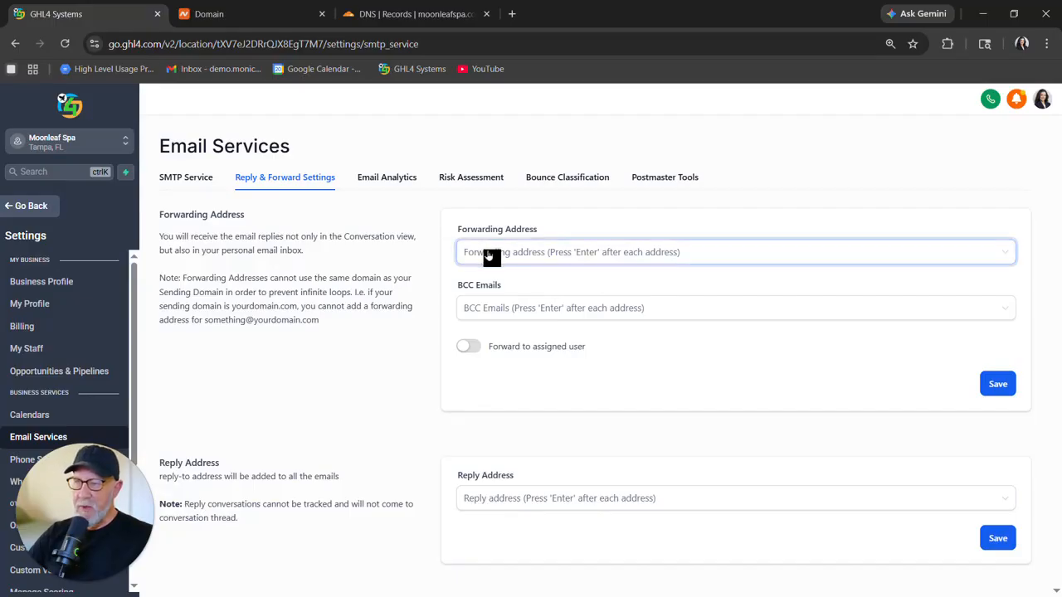
{"action": "left_click", "coordinate": [496, 311]}
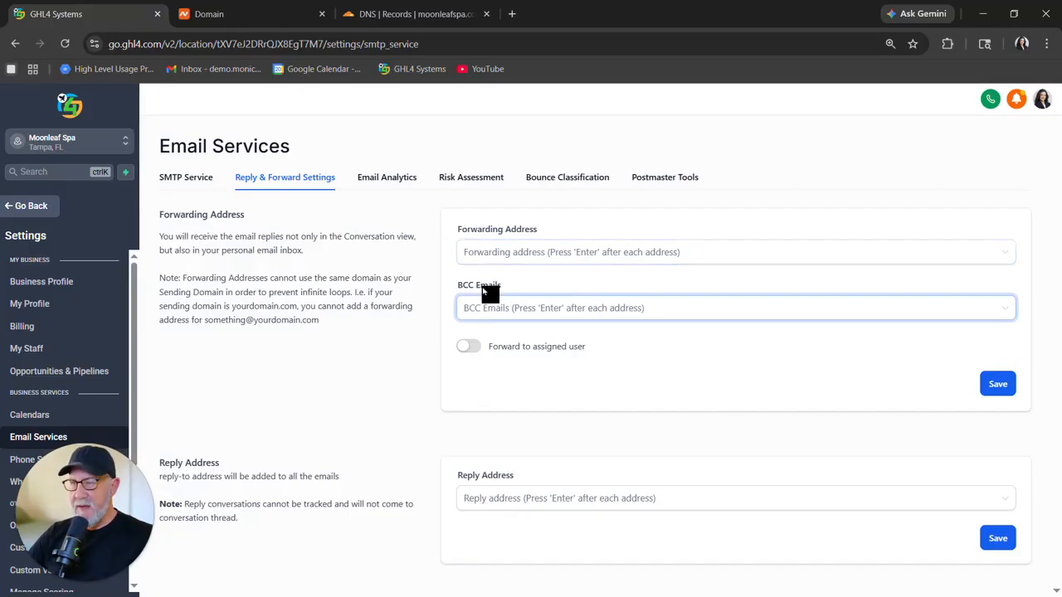
{"action": "left_click", "coordinate": [395, 302]}
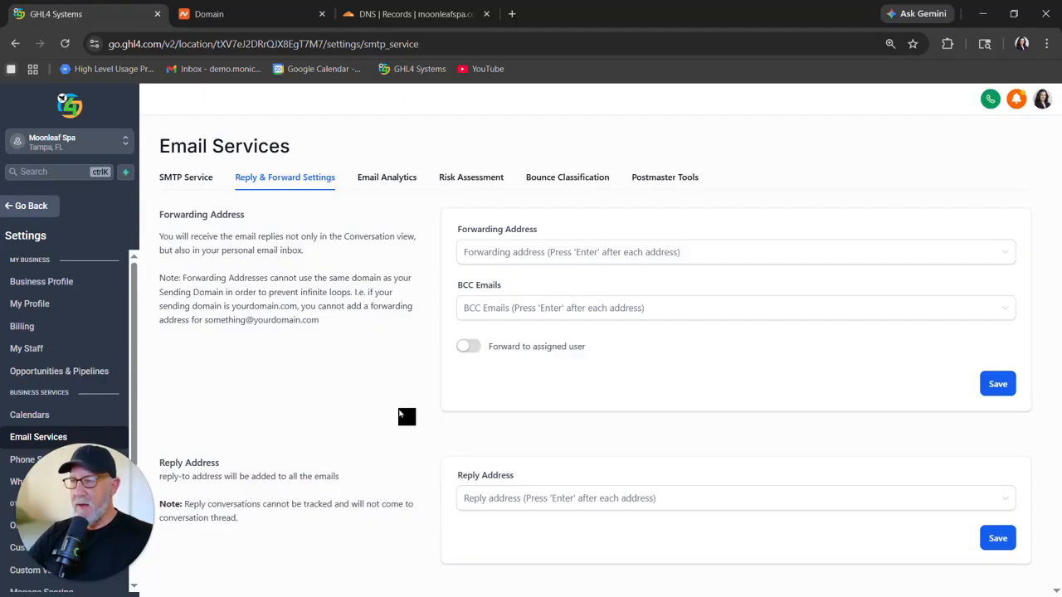
Browse the Email Analytics, Risk Assessment, Bounce Classification and Postmaster Tools sections, ending on SMTP Service.
{"action": "left_click", "coordinate": [387, 184]}
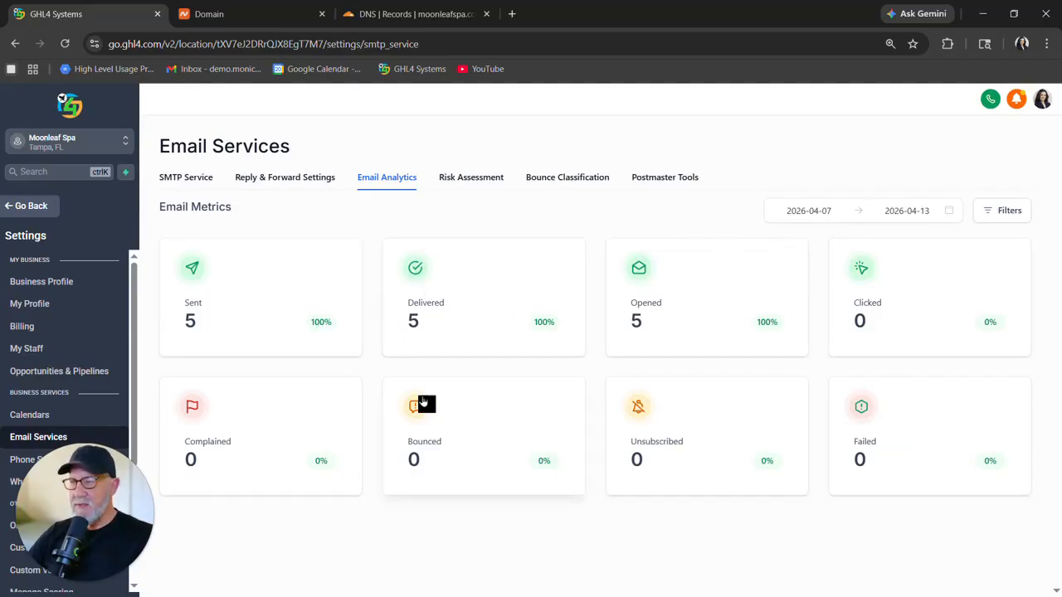
{"action": "left_click", "coordinate": [469, 181]}
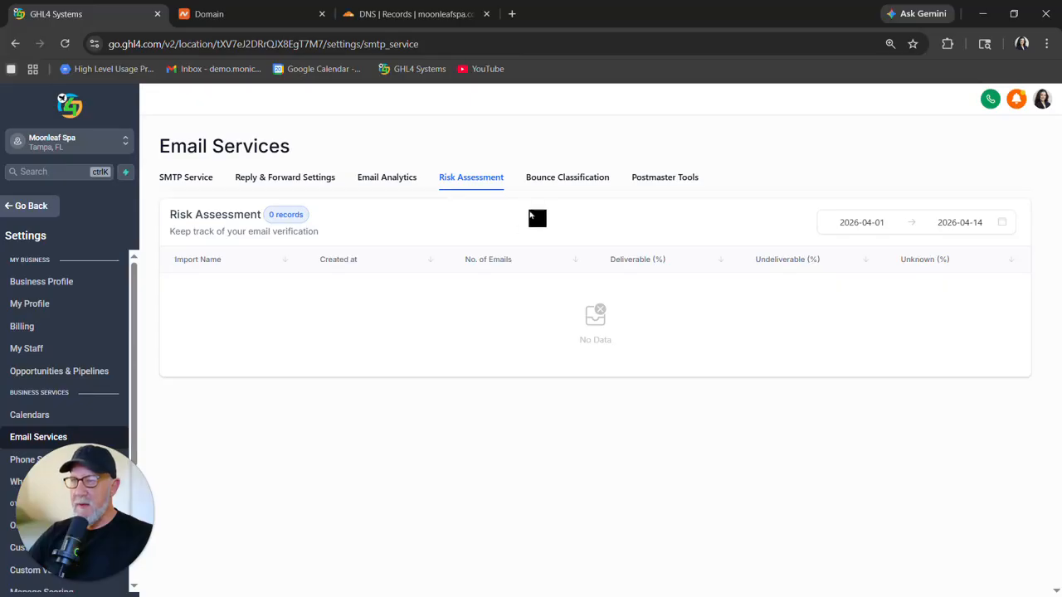
{"action": "left_click", "coordinate": [571, 184]}
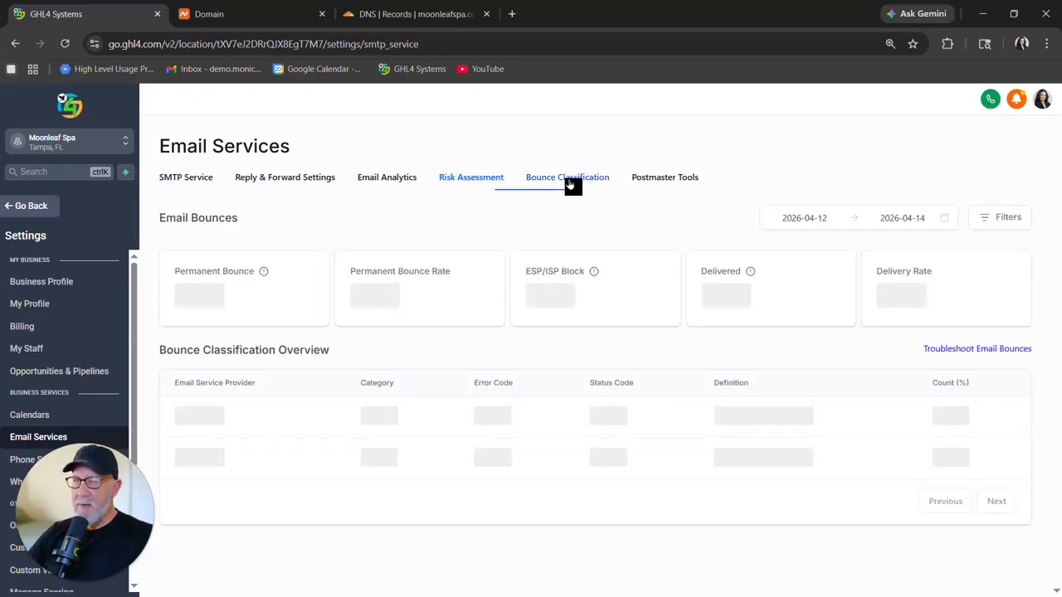
{"action": "left_click", "coordinate": [659, 184]}
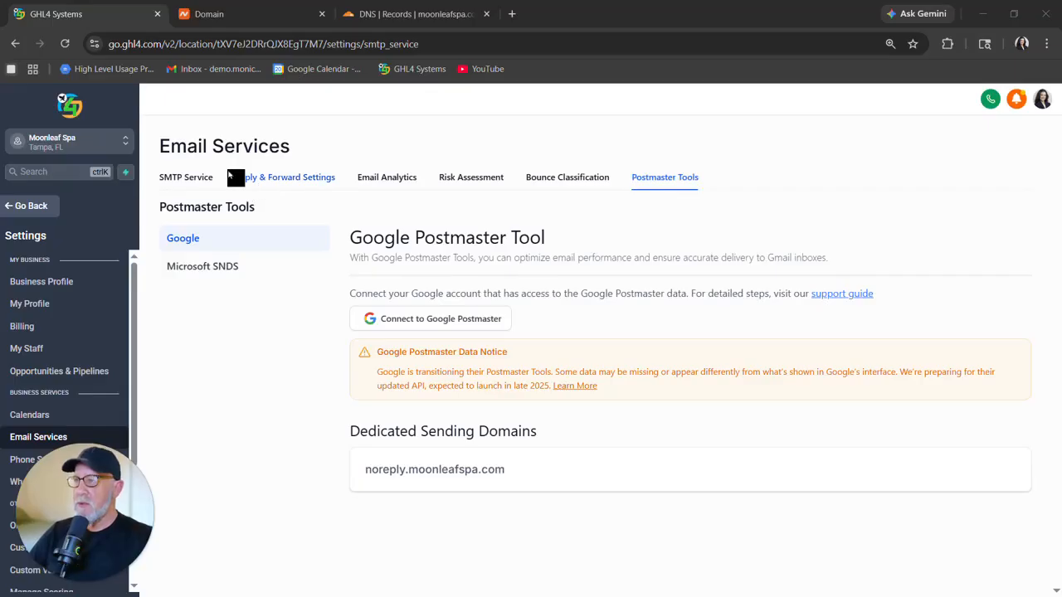
{"action": "left_click", "coordinate": [187, 179]}
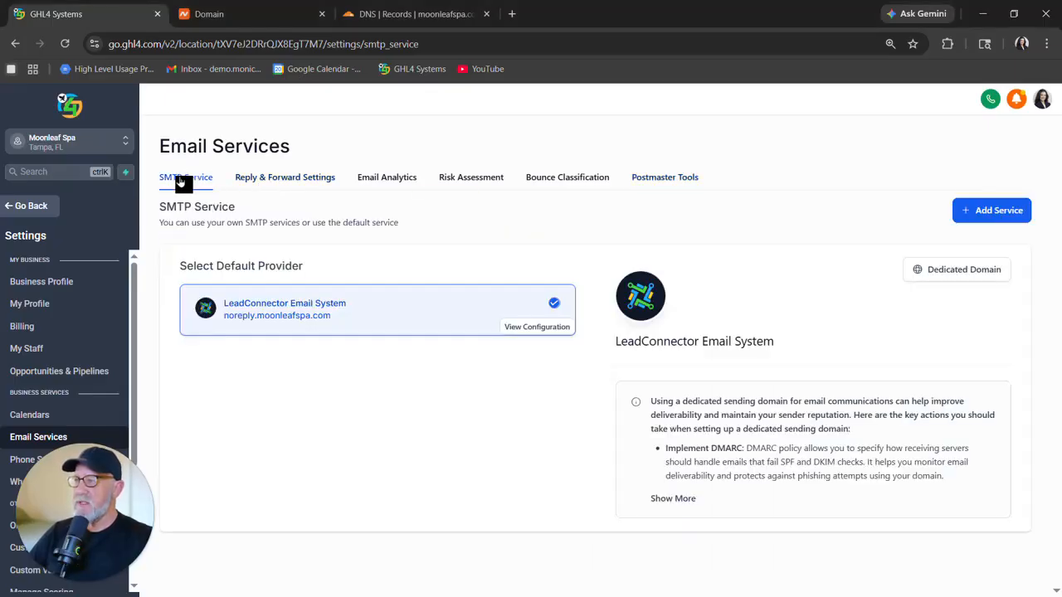
{"action": "left_click", "coordinate": [935, 278]}
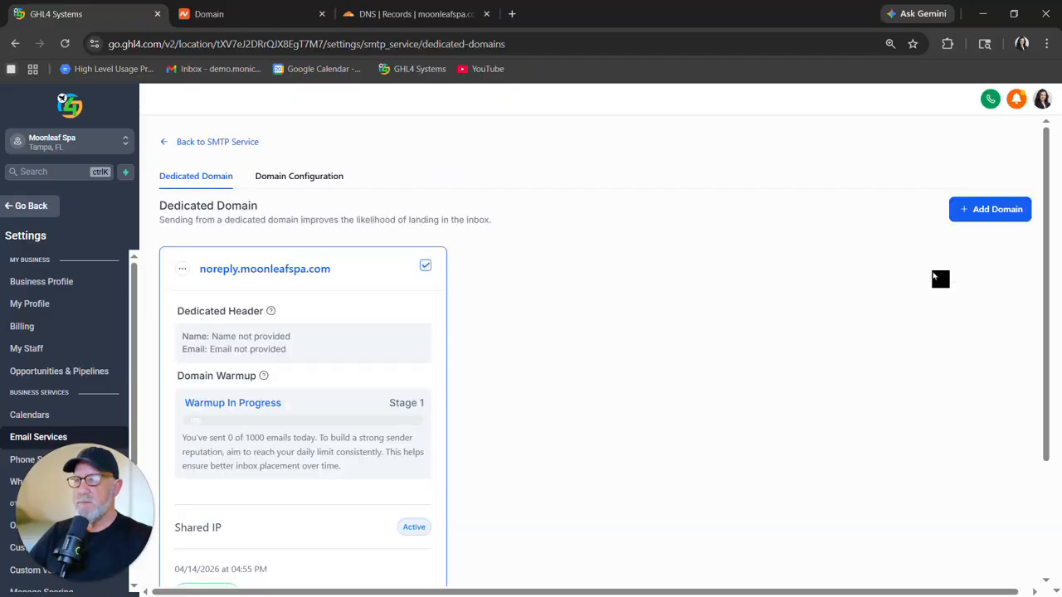
{"action": "left_click", "coordinate": [182, 269]}
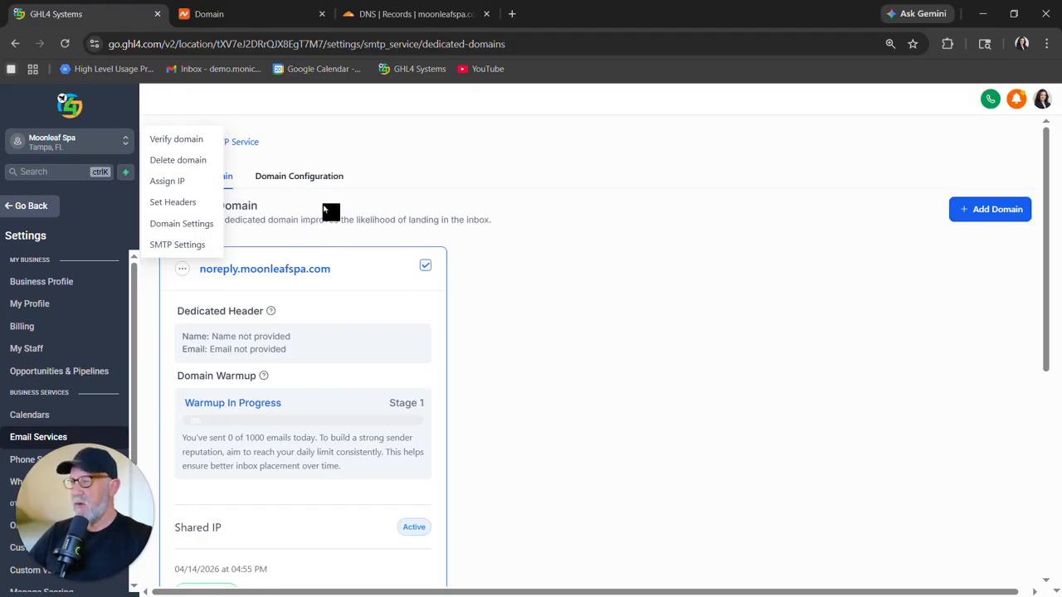
{"action": "left_click", "coordinate": [185, 208]}
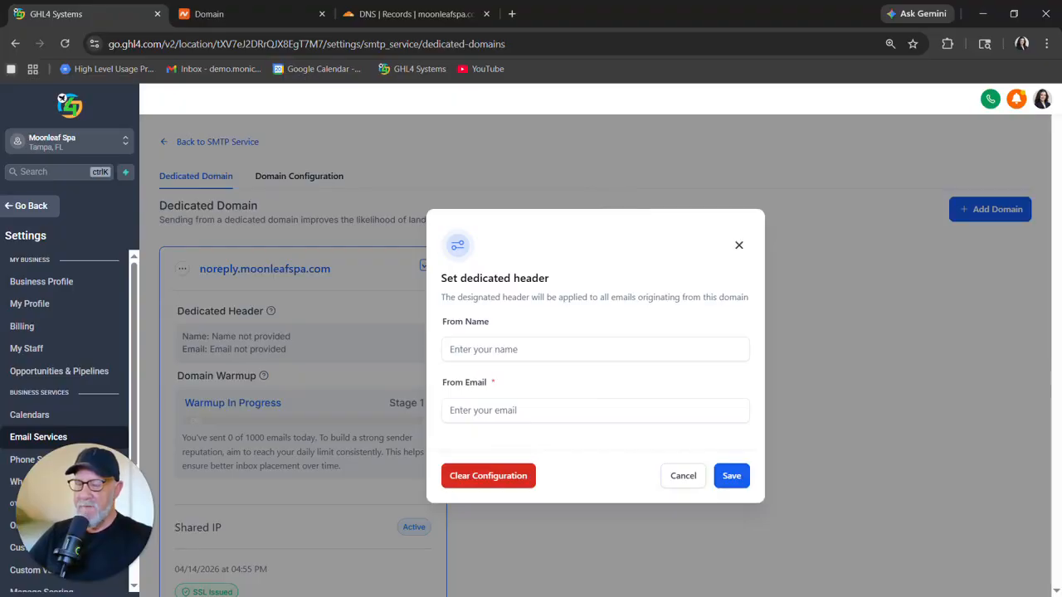
{"action": "key", "text": "alt+Tab"}
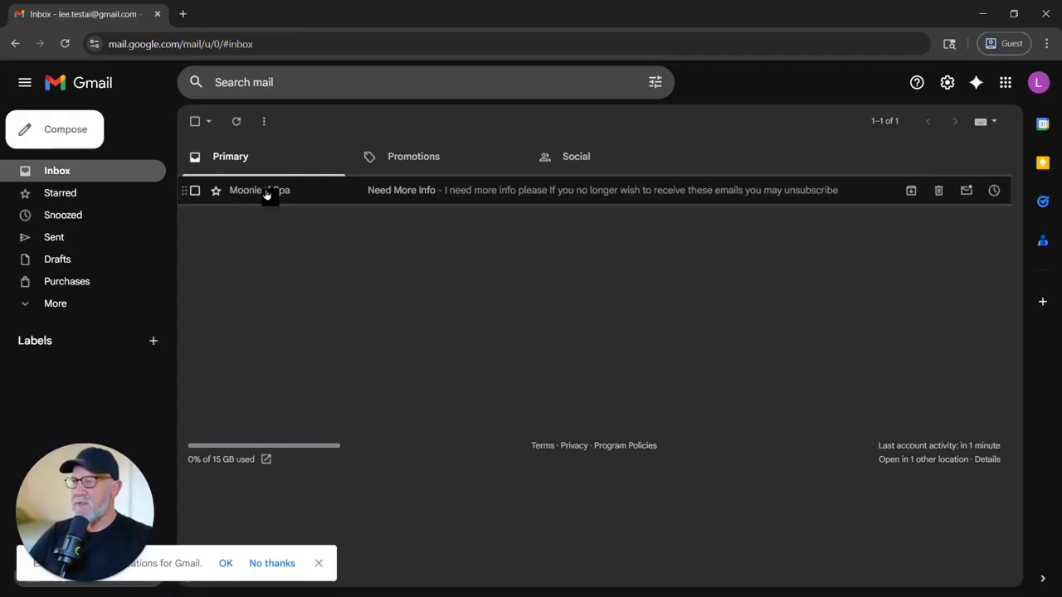
{"action": "mouse_move", "coordinate": [271, 200]}
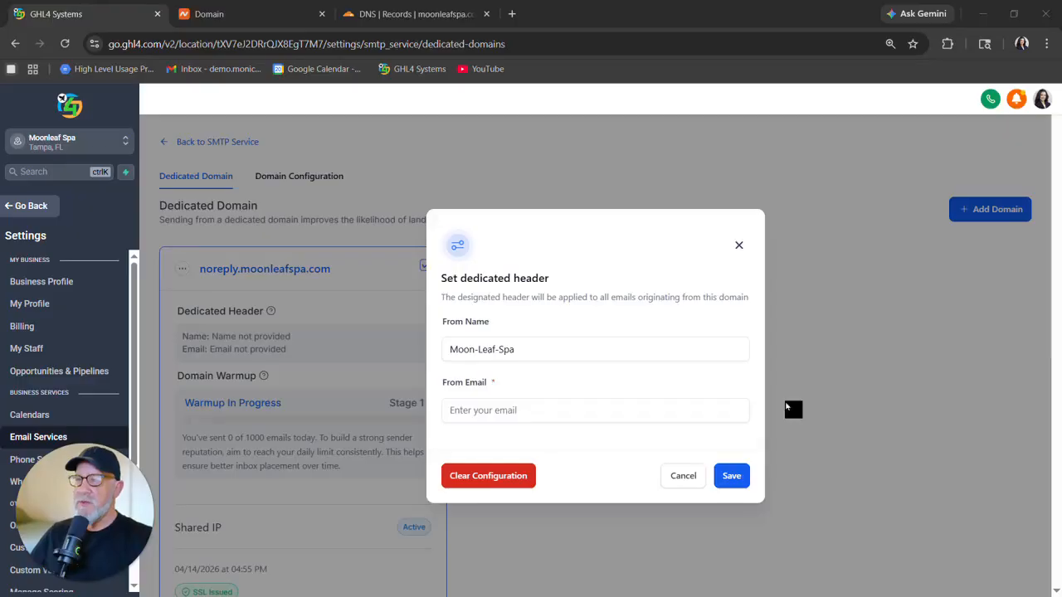
{"action": "left_click", "coordinate": [447, 350]}
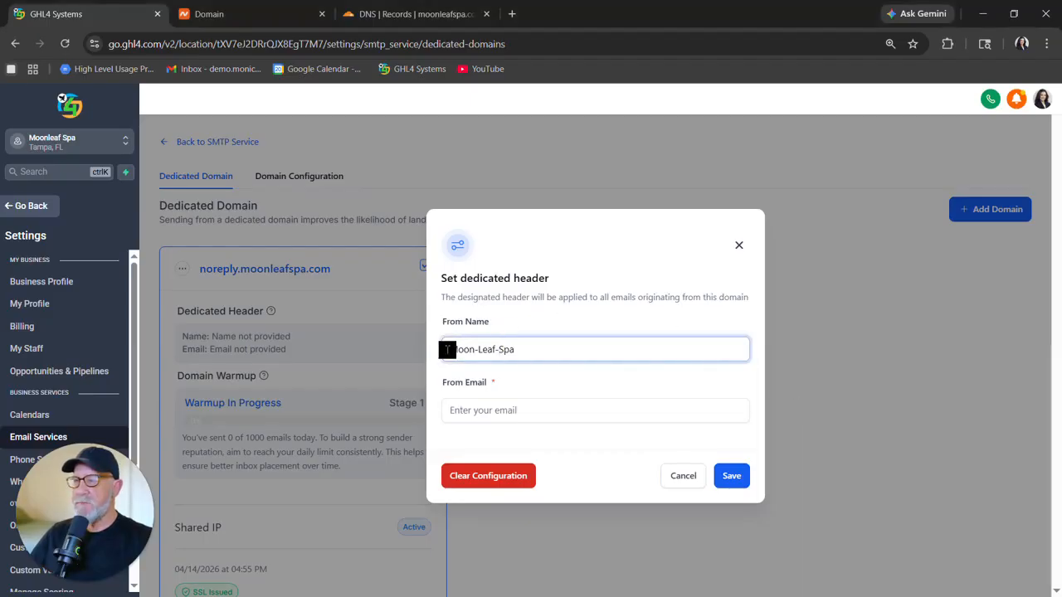
{"action": "type", "text": "❤"}
{"action": "left_click", "coordinate": [830, 345]}
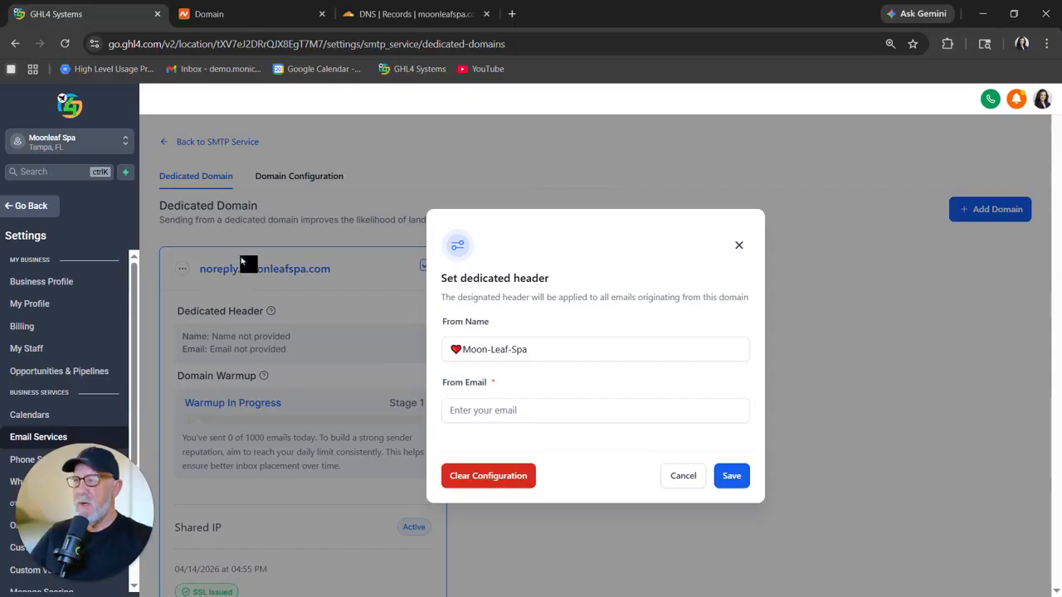
{"action": "left_click", "coordinate": [495, 406]}
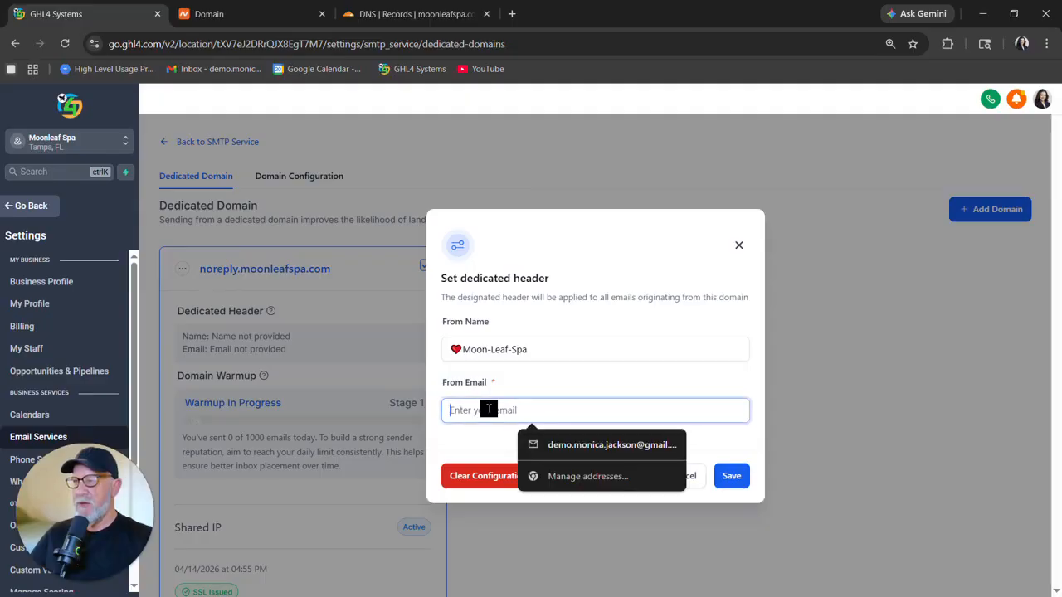
{"action": "key", "text": "ctrl+v"}
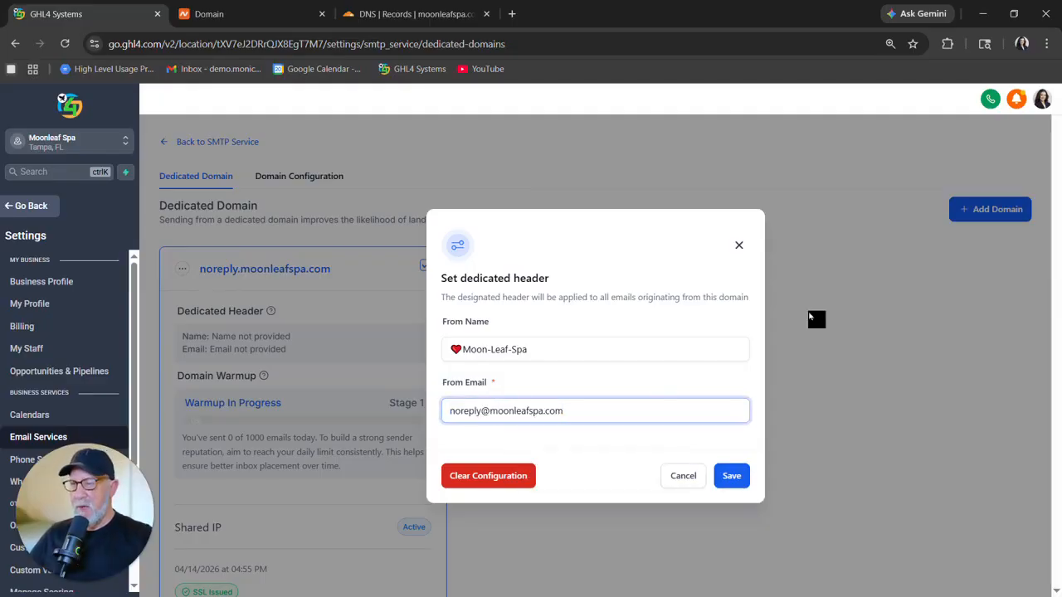
{"action": "left_click", "coordinate": [734, 478]}
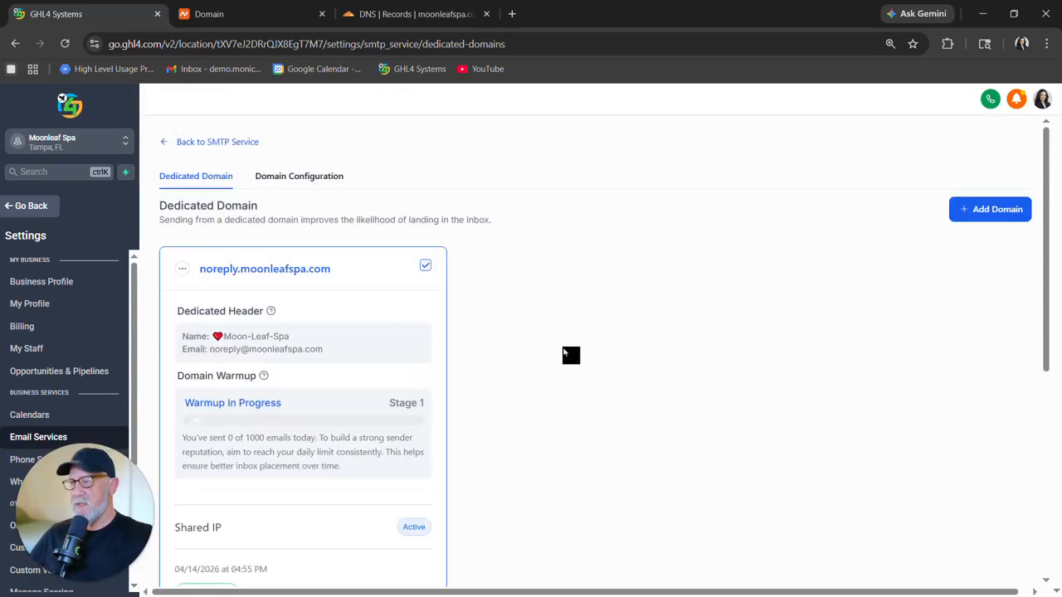
Select the test email contact in Contacts and start a bulk email to it.
{"action": "left_click", "coordinate": [33, 209]}
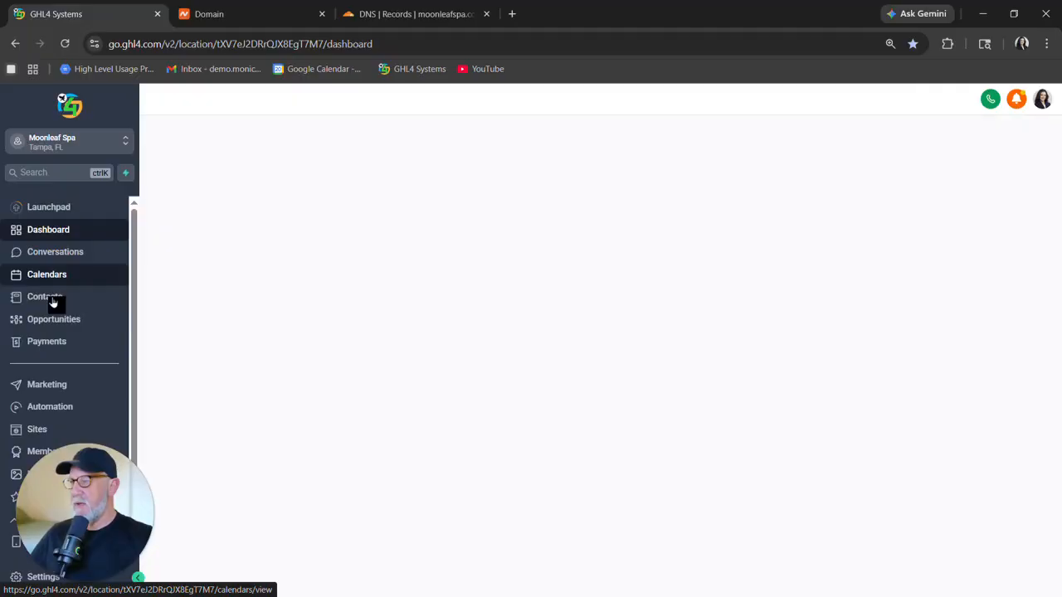
{"action": "left_click", "coordinate": [49, 299]}
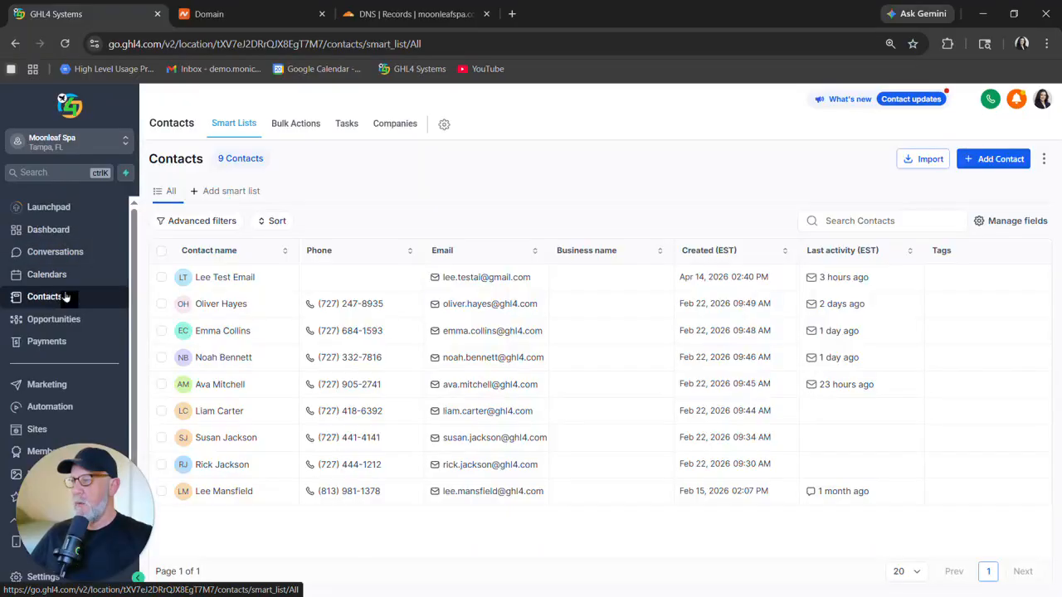
{"action": "left_click", "coordinate": [161, 278]}
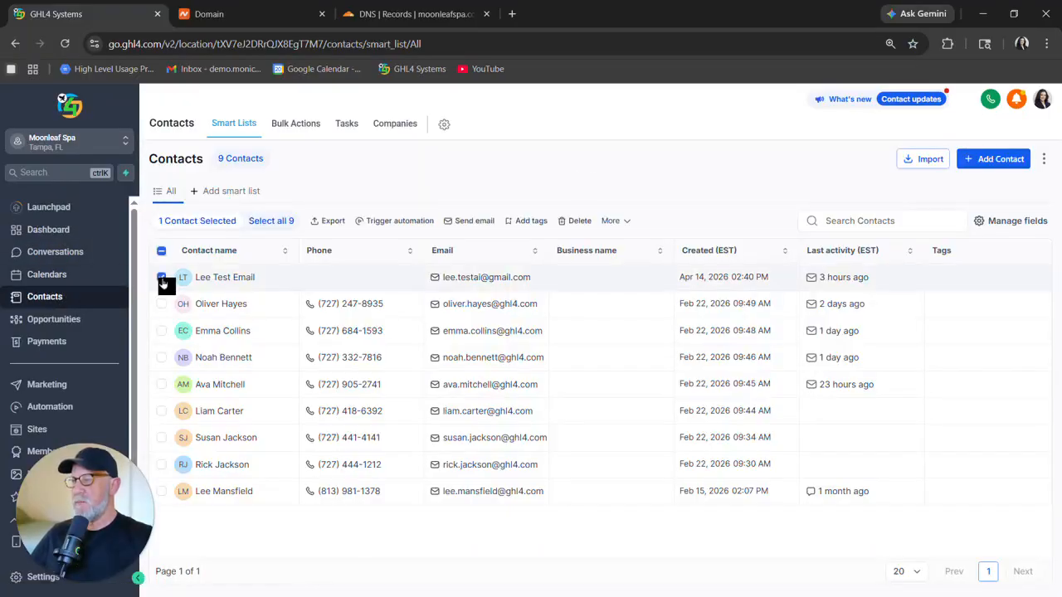
{"action": "left_click", "coordinate": [475, 222]}
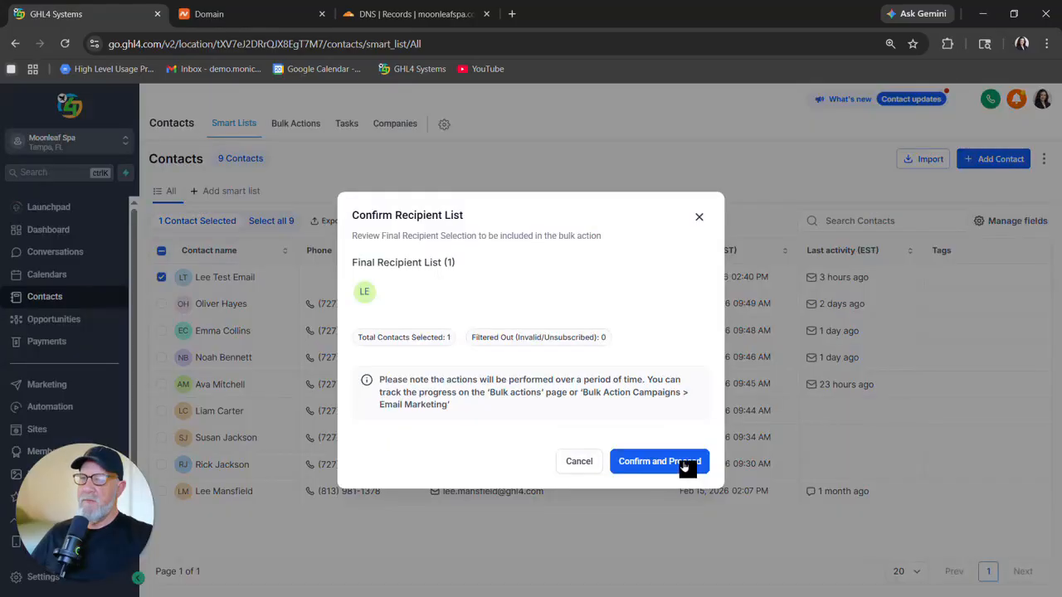
{"action": "left_click", "coordinate": [686, 467]}
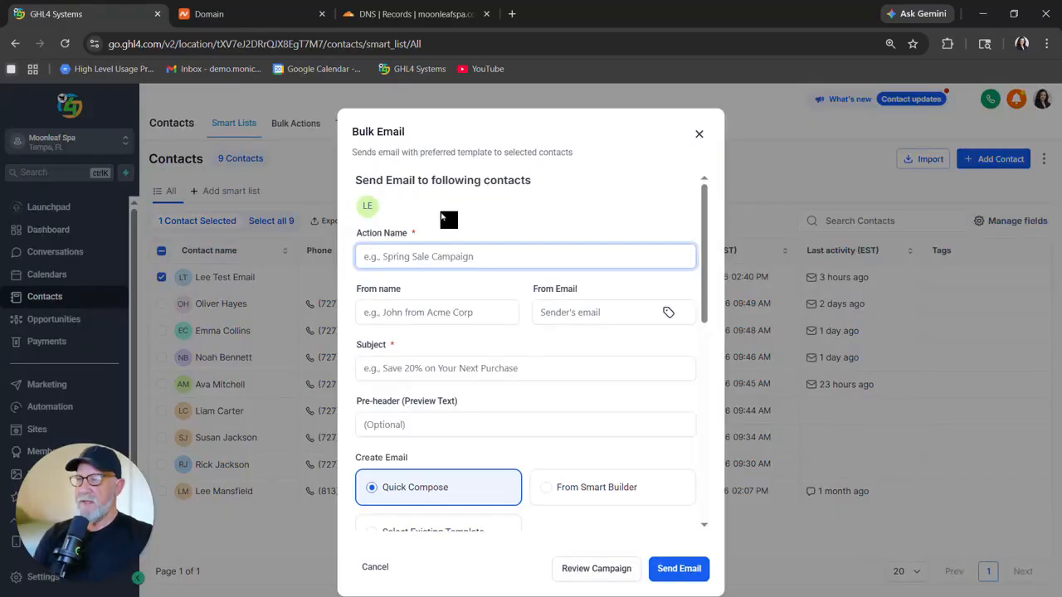
Send the bulk email with action name "Test Need More 2", subject and message "I need One More Thing", after ticking the consent confirmation.
{"action": "left_click", "coordinate": [373, 254]}
{"action": "type", "text": "Test Need More 2"}
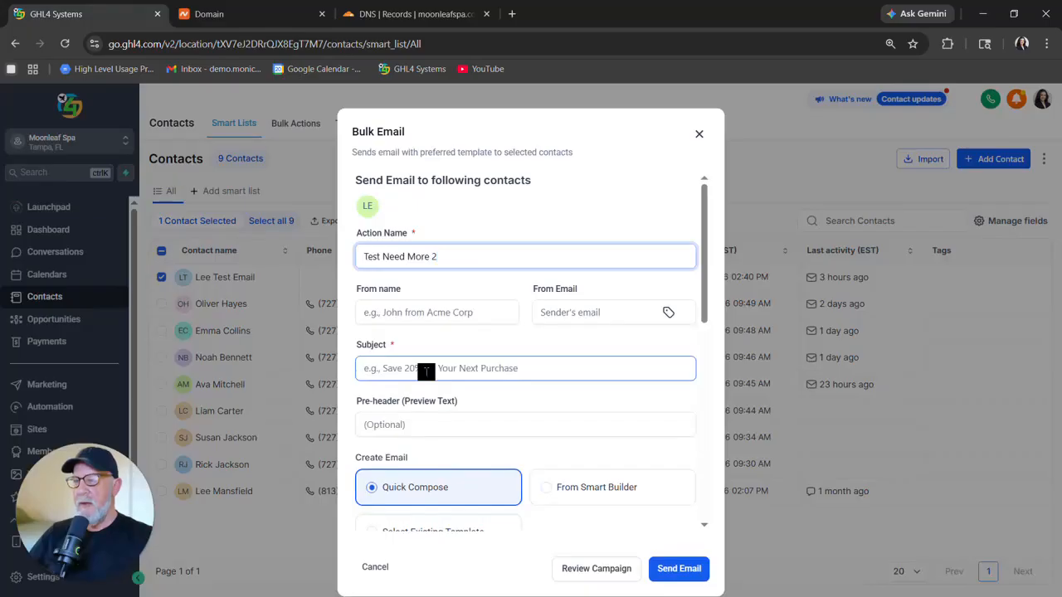
{"action": "left_click", "coordinate": [427, 372]}
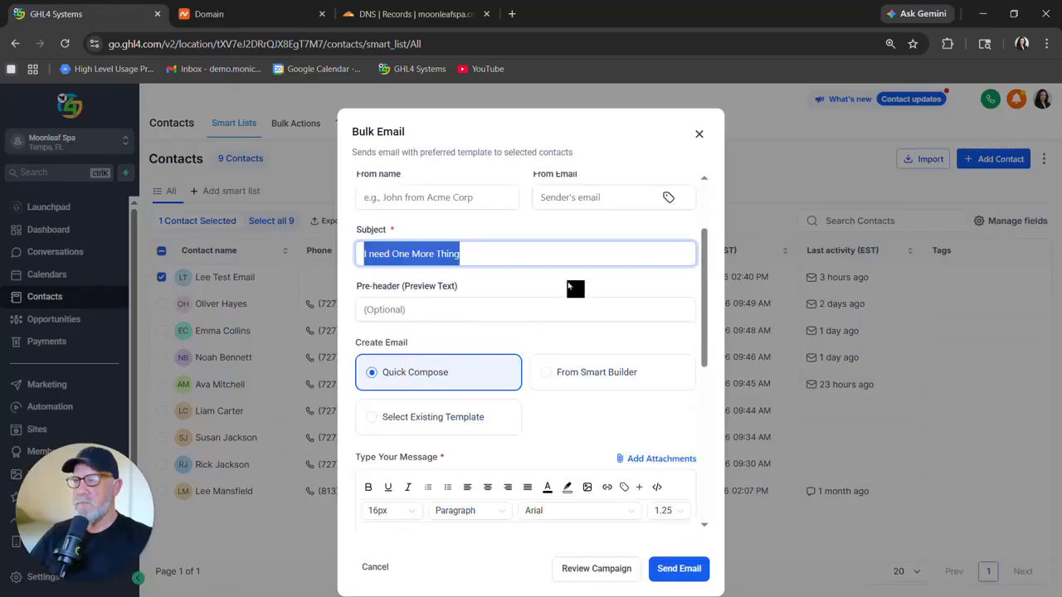
{"action": "left_click", "coordinate": [592, 287]}
{"action": "scroll", "coordinate": [589, 292], "scroll_direction": "down", "scroll_amount": 3}
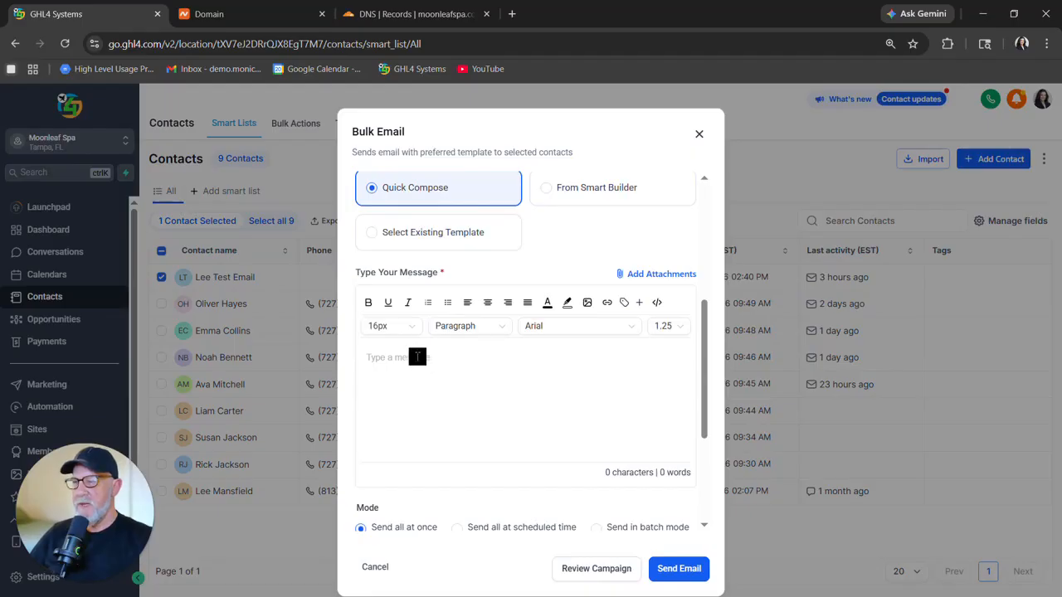
{"action": "type", "text": "I need One More Thing"}
{"action": "scroll", "coordinate": [503, 406], "scroll_direction": "down", "scroll_amount": 3}
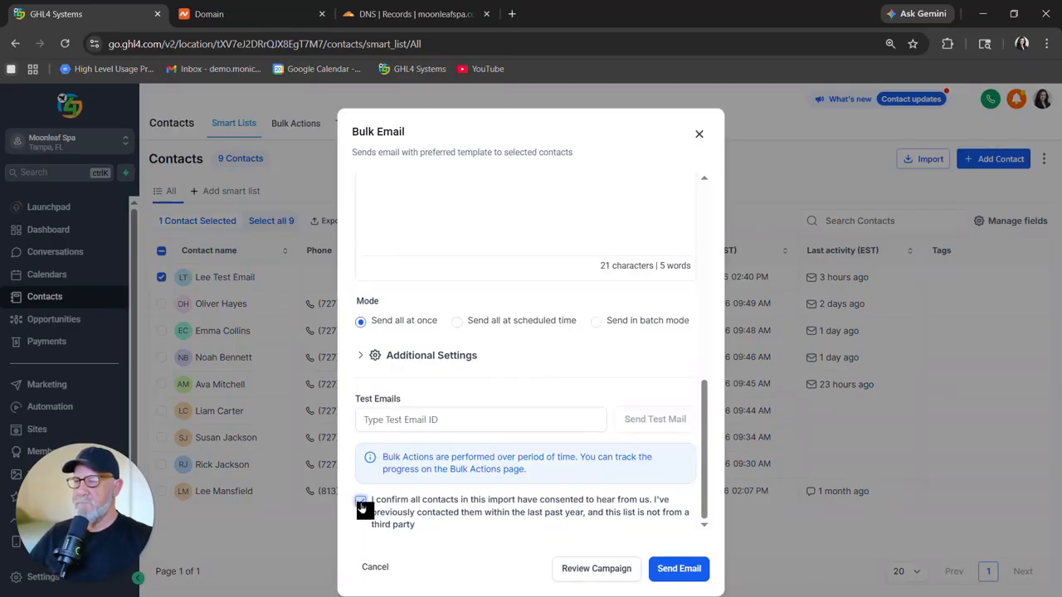
{"action": "left_click", "coordinate": [362, 503]}
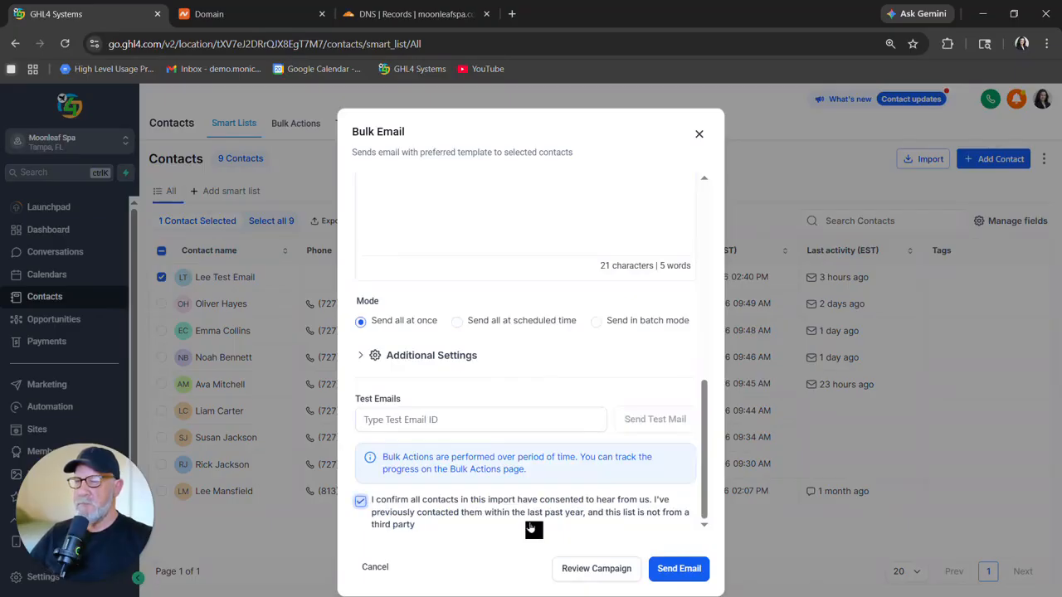
{"action": "left_click", "coordinate": [677, 569]}
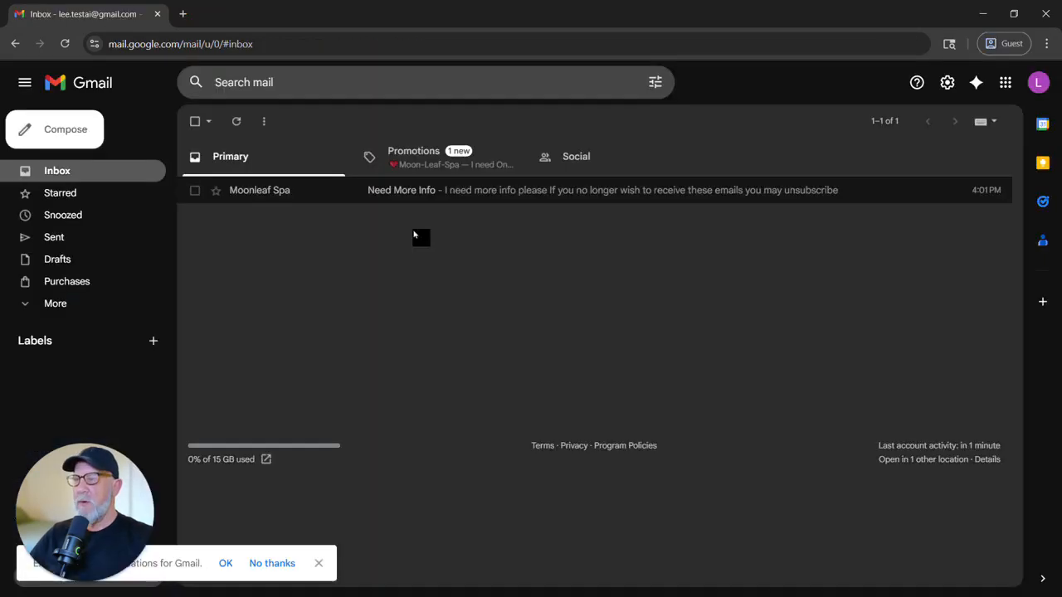
Move the Moon-Leaf-Spa test email from the Promotions tab into the Primary inbox.
{"action": "left_click", "coordinate": [422, 163]}
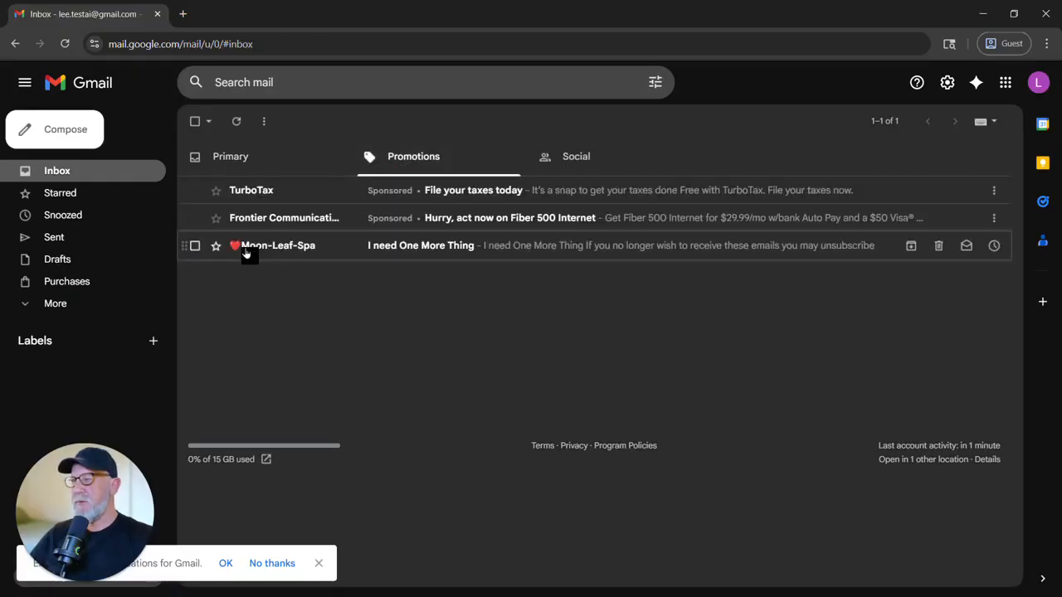
{"action": "mouse_move", "coordinate": [242, 253]}
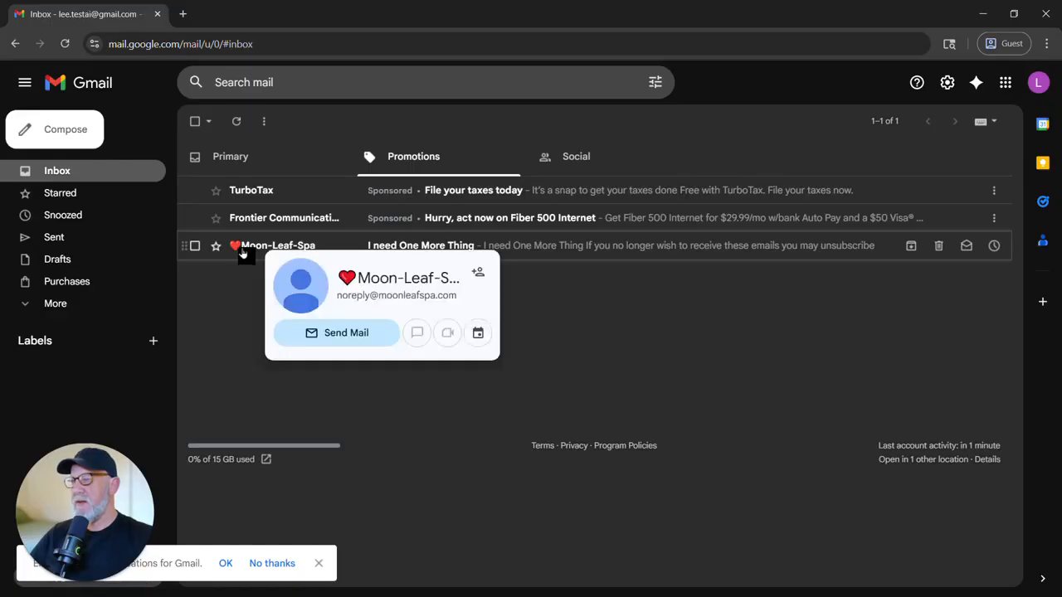
{"action": "left_click_drag", "start_coordinate": [303, 254], "coordinate": [252, 164]}
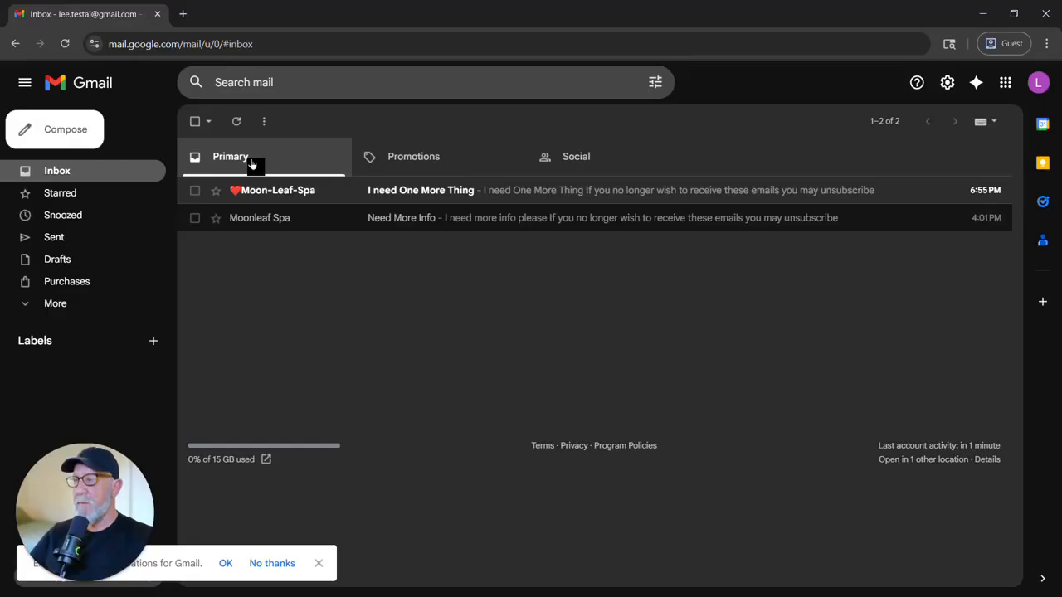
Open the test email and examine its sender, mailed-by and signed-by details.
{"action": "left_click", "coordinate": [421, 195]}
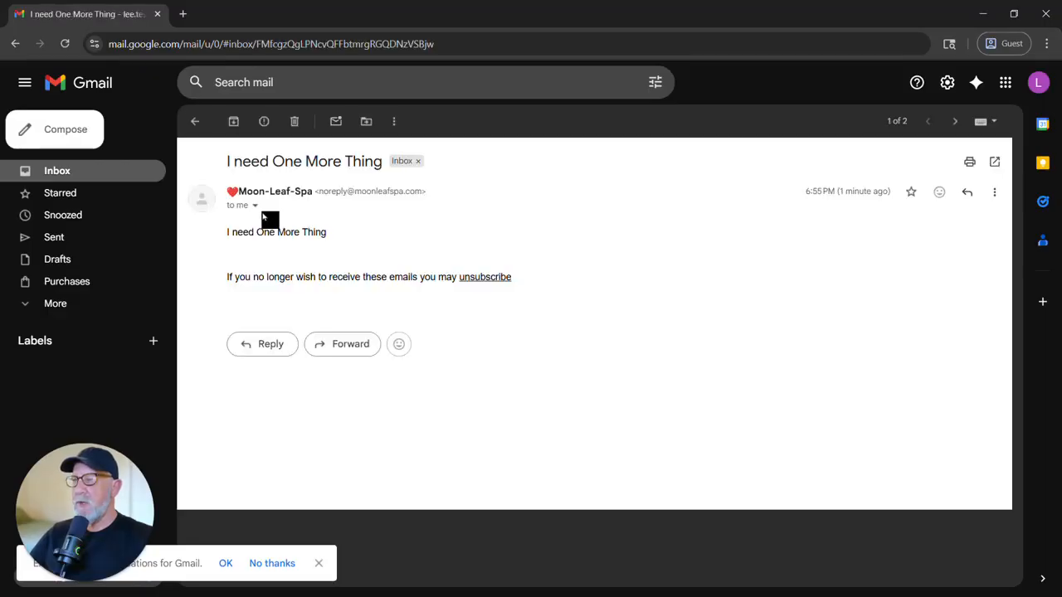
{"action": "left_click", "coordinate": [255, 207]}
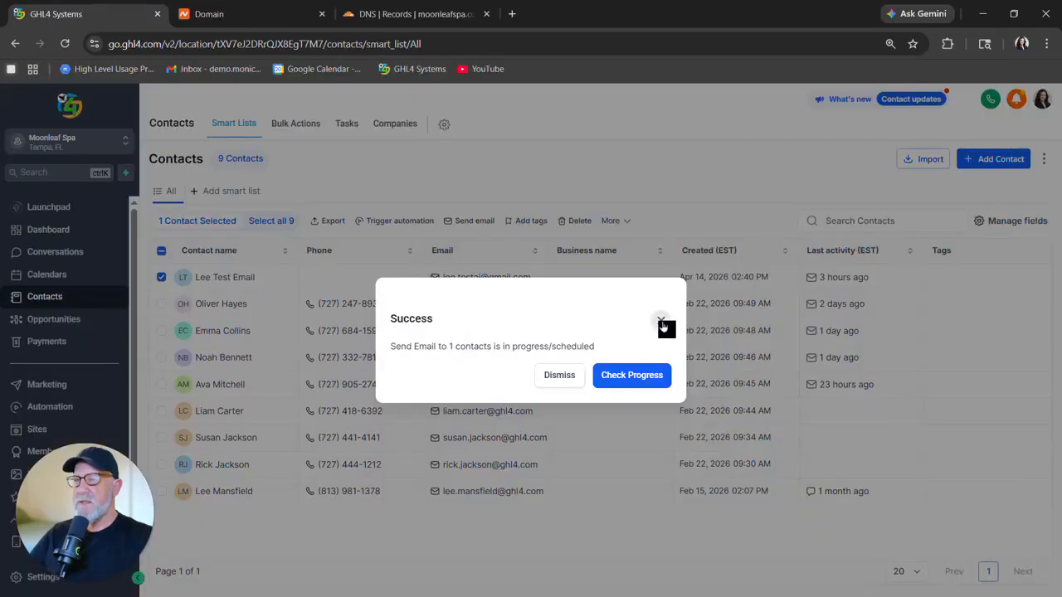
{"action": "left_click", "coordinate": [662, 321]}
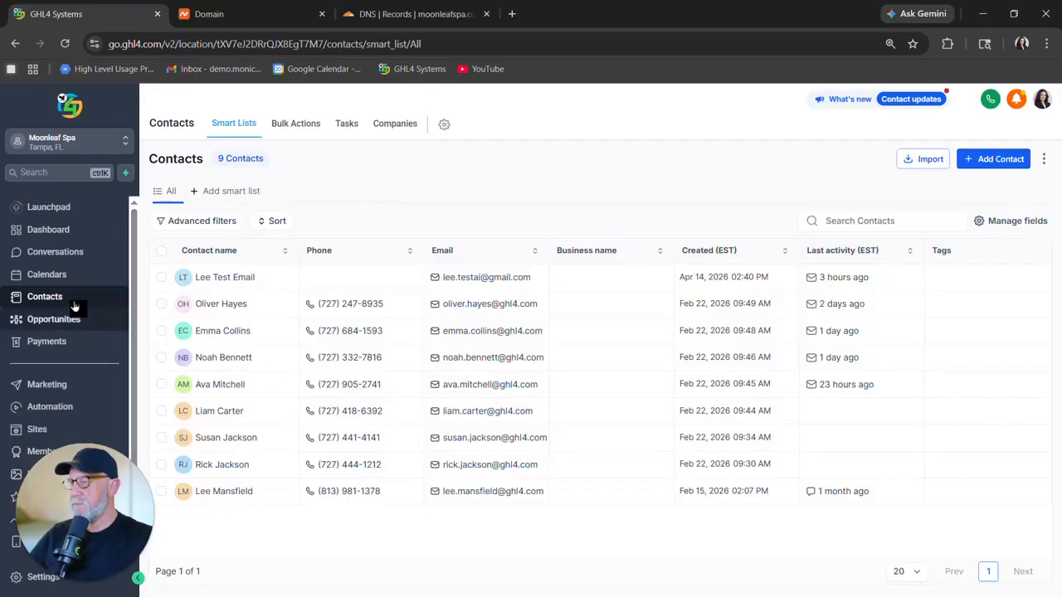
Return to the dedicated domain's header settings and add a space after the heart in the From Name, then save.
{"action": "left_click", "coordinate": [23, 575]}
{"action": "left_click", "coordinate": [58, 369]}
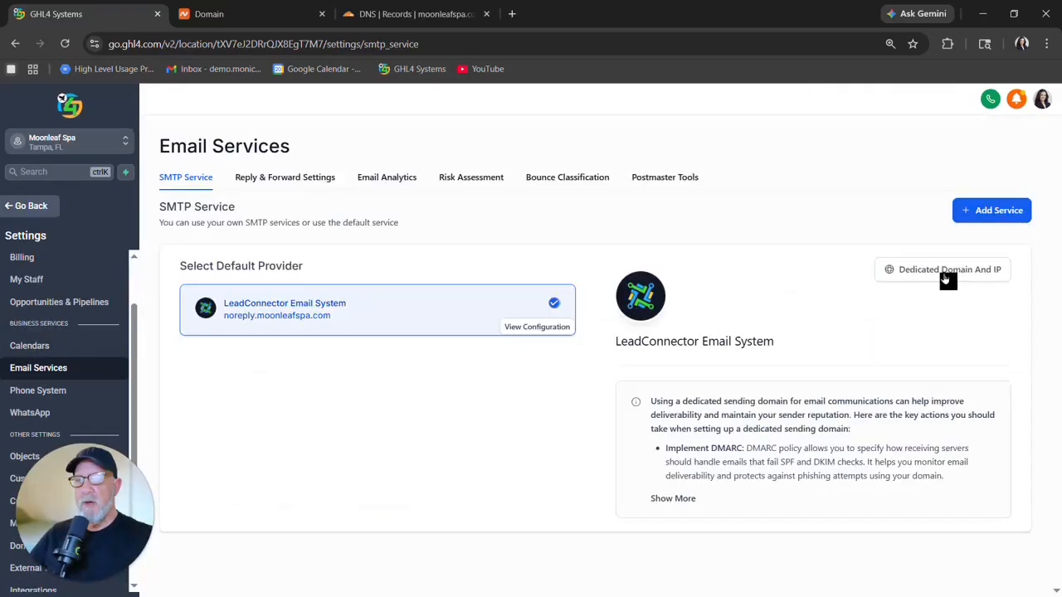
{"action": "left_click", "coordinate": [944, 270]}
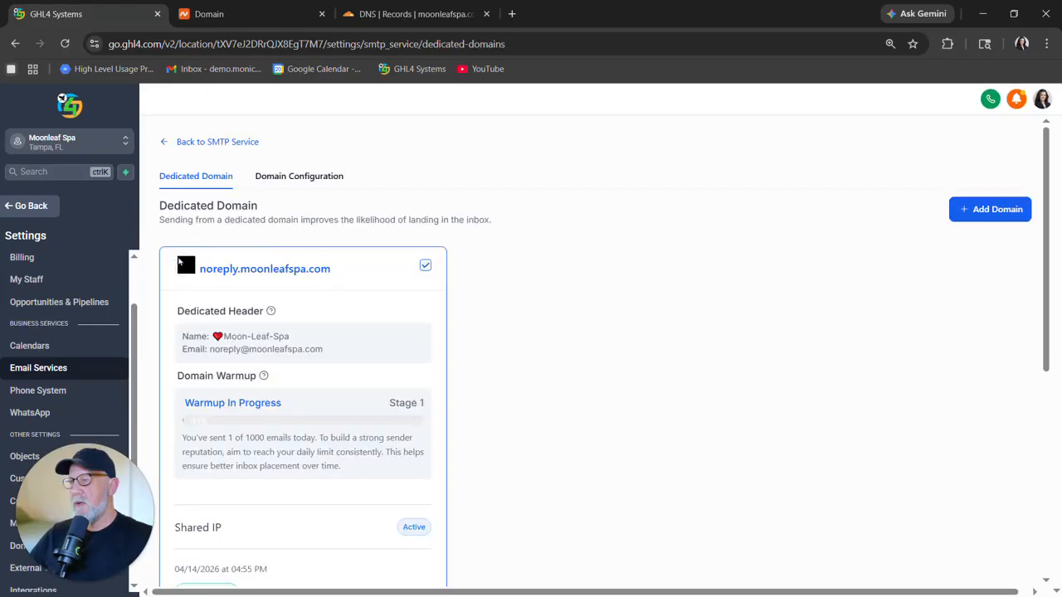
{"action": "left_click", "coordinate": [182, 269]}
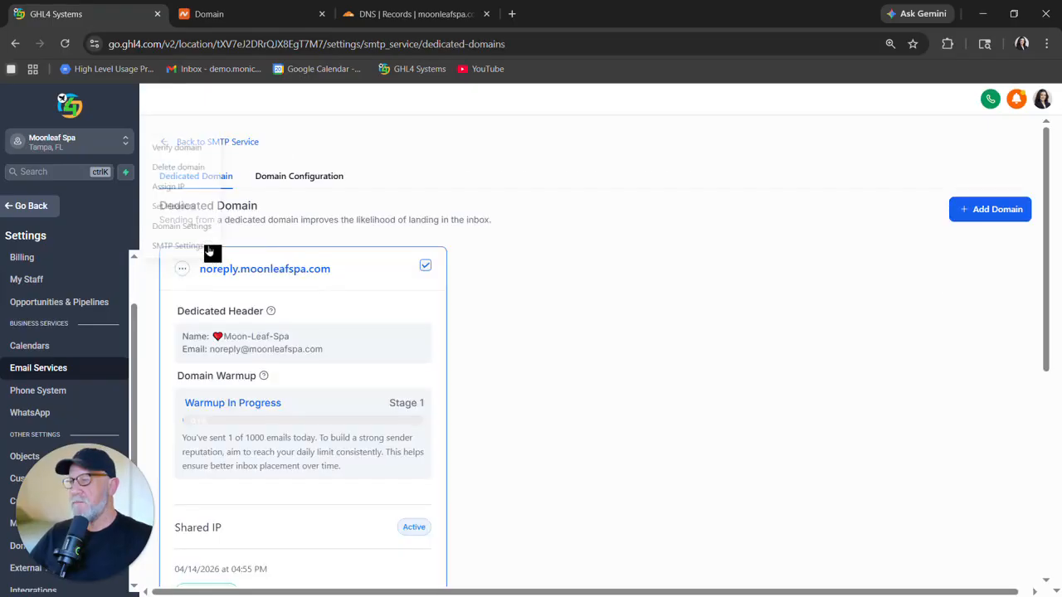
{"action": "left_click", "coordinate": [186, 203]}
{"action": "left_click", "coordinate": [471, 349]}
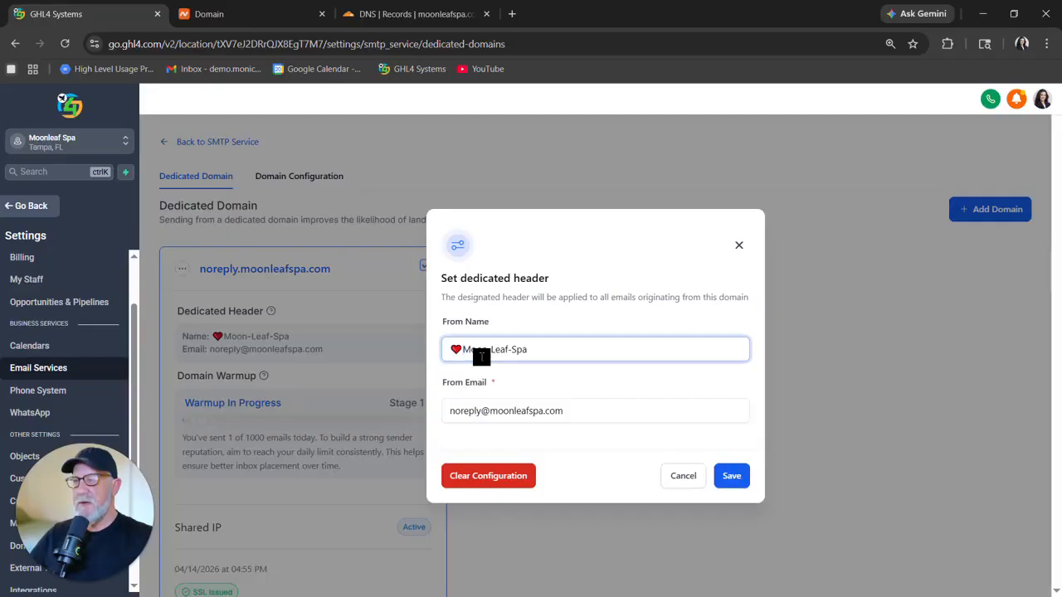
{"action": "left_click", "coordinate": [735, 477]}
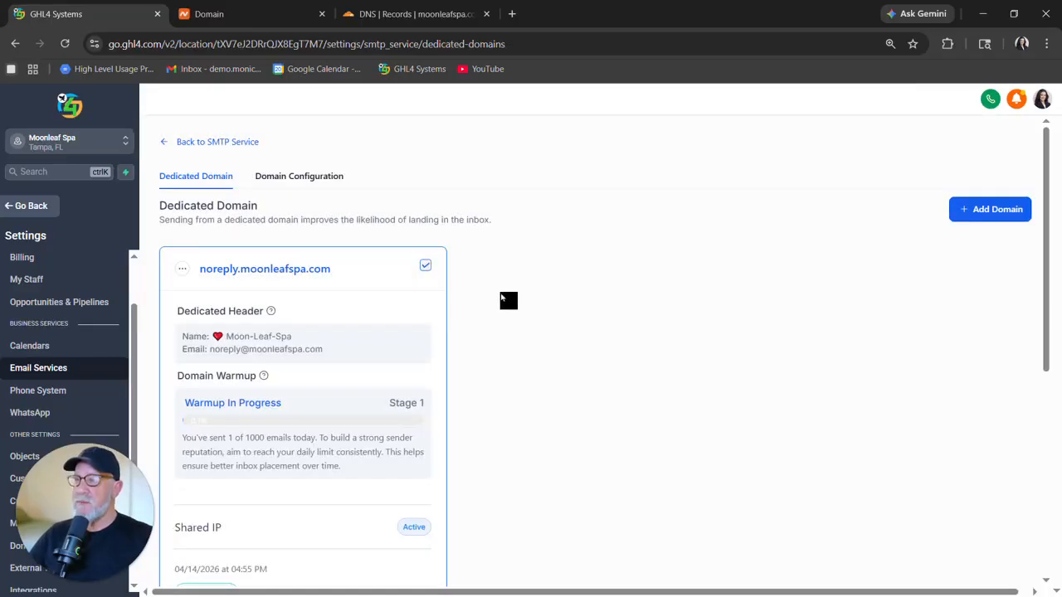
Go back to the SMTP Service overview and open Postmaster Tools.
{"action": "scroll", "coordinate": [504, 296], "scroll_direction": "down", "scroll_amount": 1}
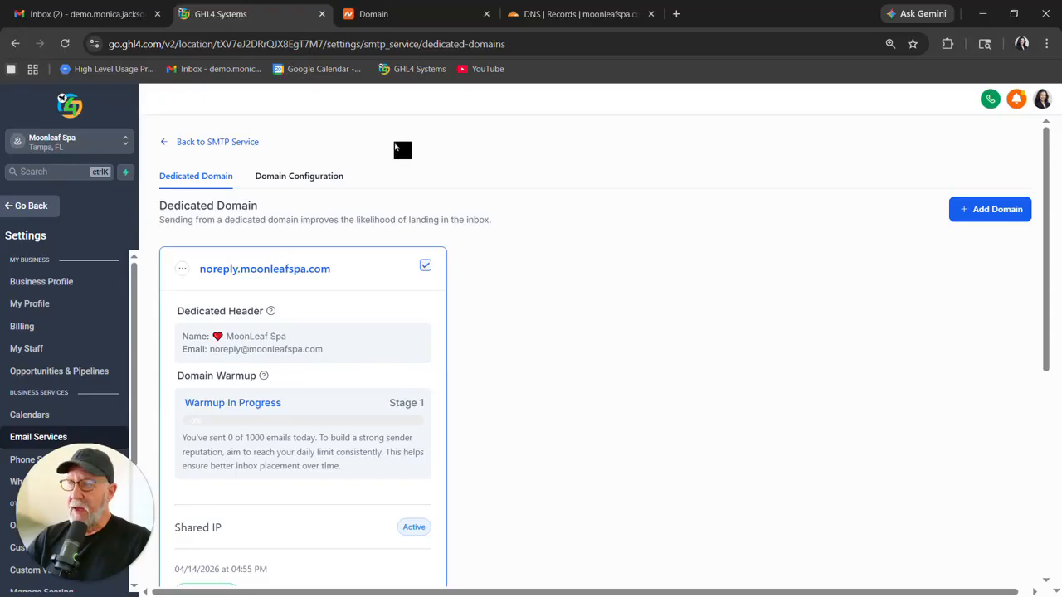
{"action": "left_click", "coordinate": [201, 144]}
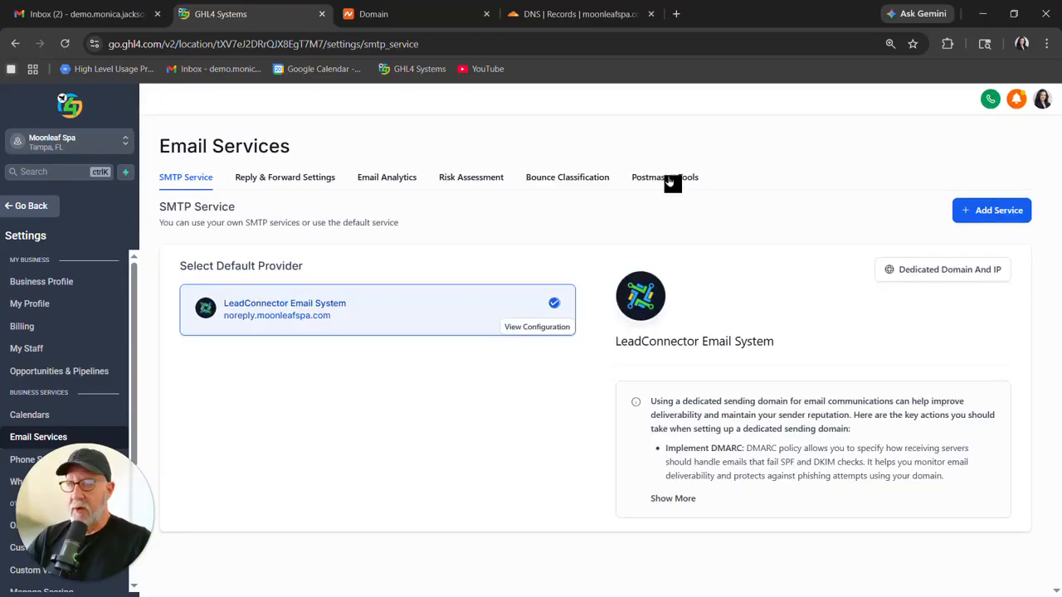
{"action": "left_click", "coordinate": [662, 179]}
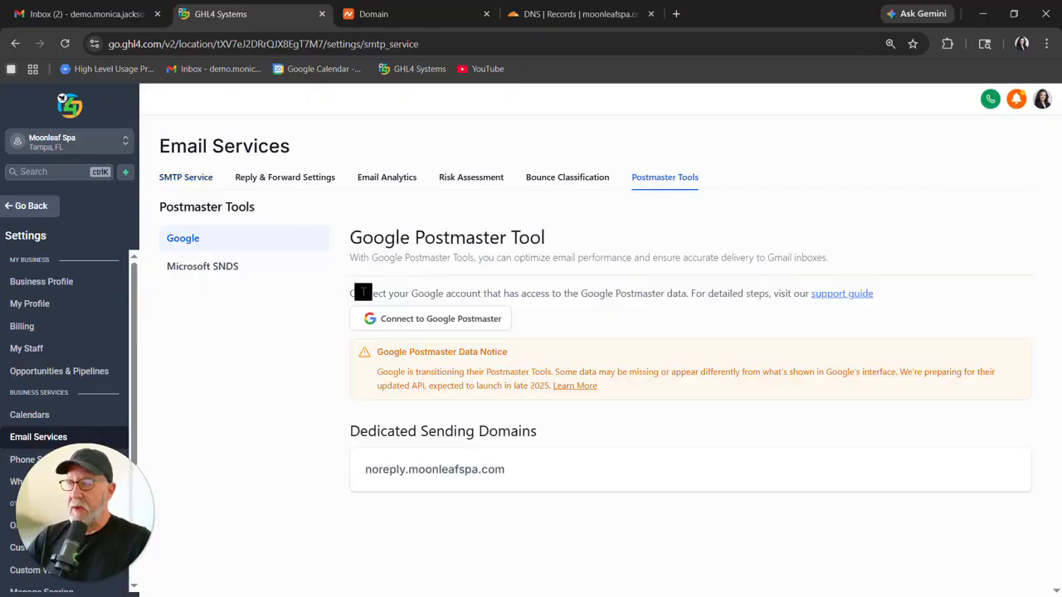
Connect the account to Google Postmaster, granting Leadconnector for Gmail access to the Gmail account.
{"action": "left_click", "coordinate": [450, 322]}
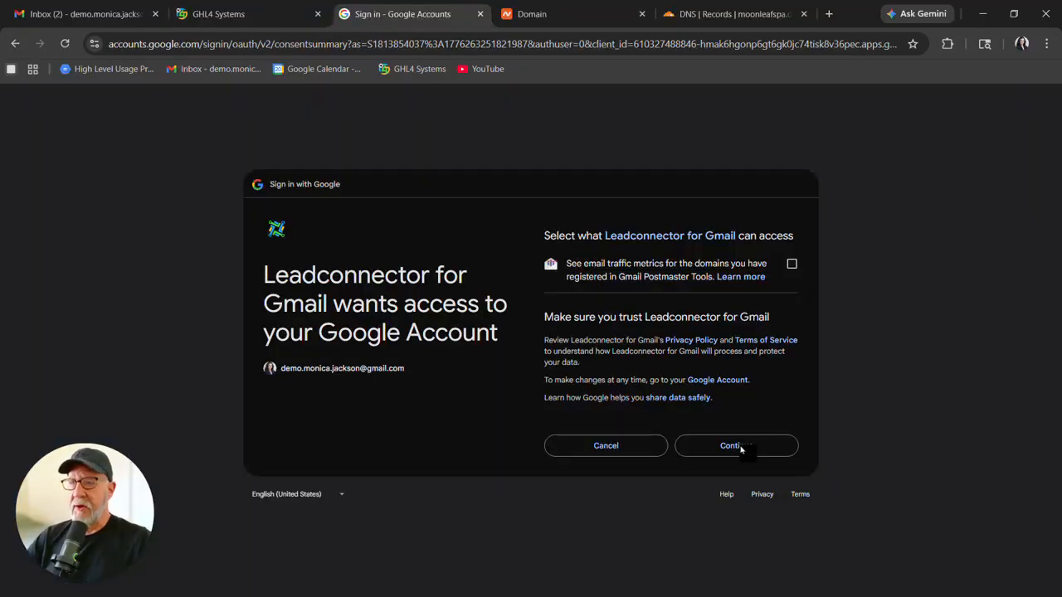
{"action": "left_click", "coordinate": [734, 447]}
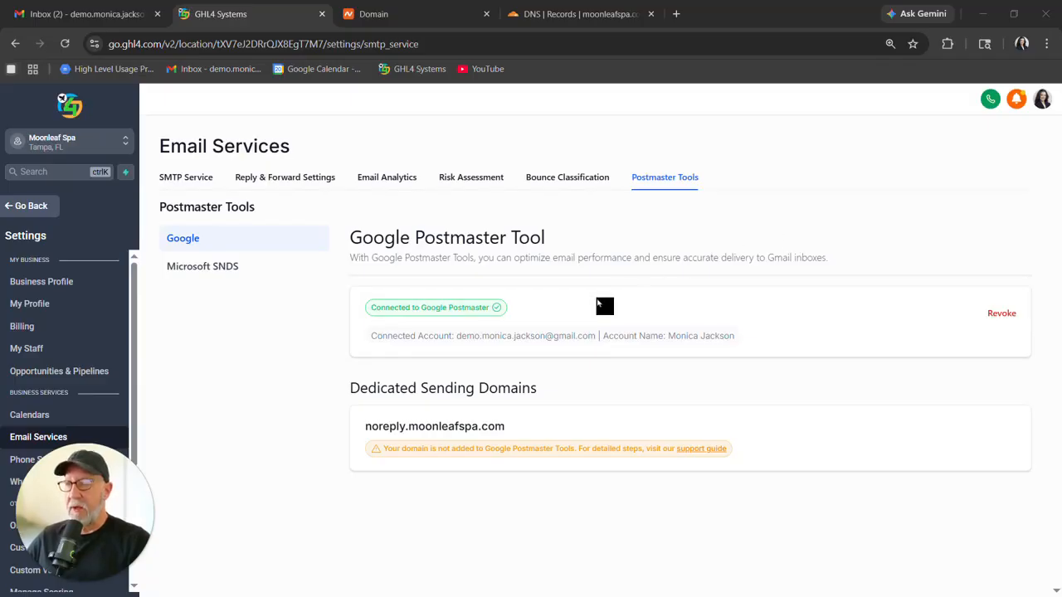
{"action": "left_click", "coordinate": [451, 355]}
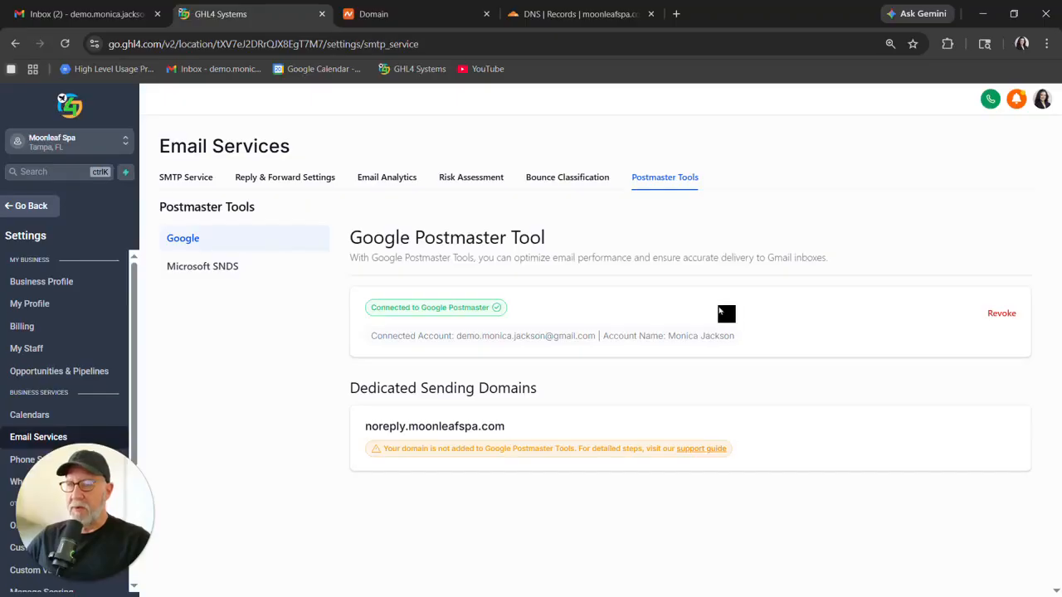
Open Google Postmaster Tools in a new tab and start the add-domain wizard.
{"action": "left_click", "coordinate": [676, 15]}
{"action": "left_click", "coordinate": [393, 290]}
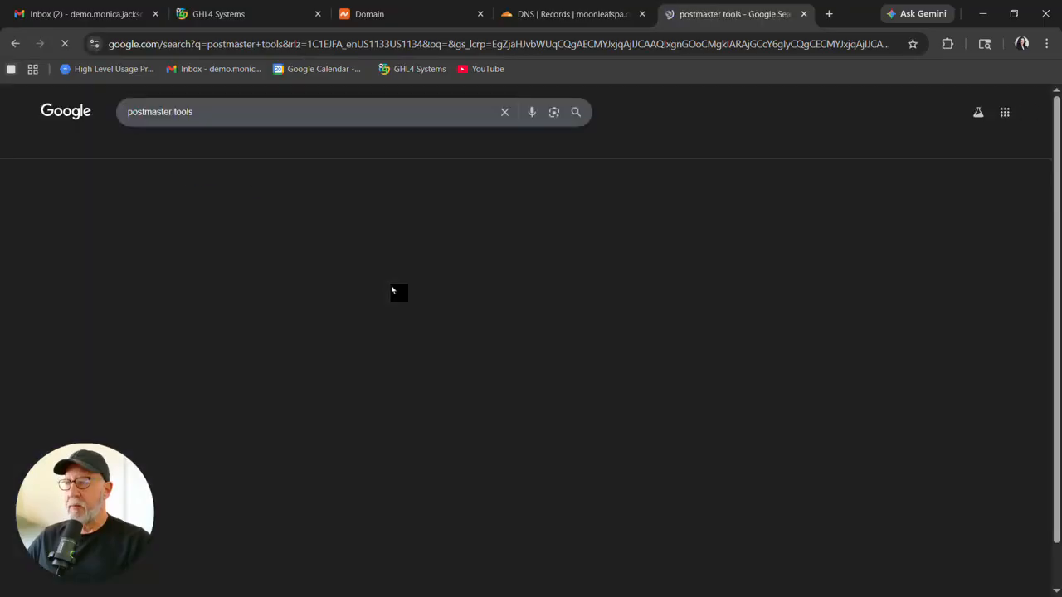
{"action": "left_click", "coordinate": [207, 208]}
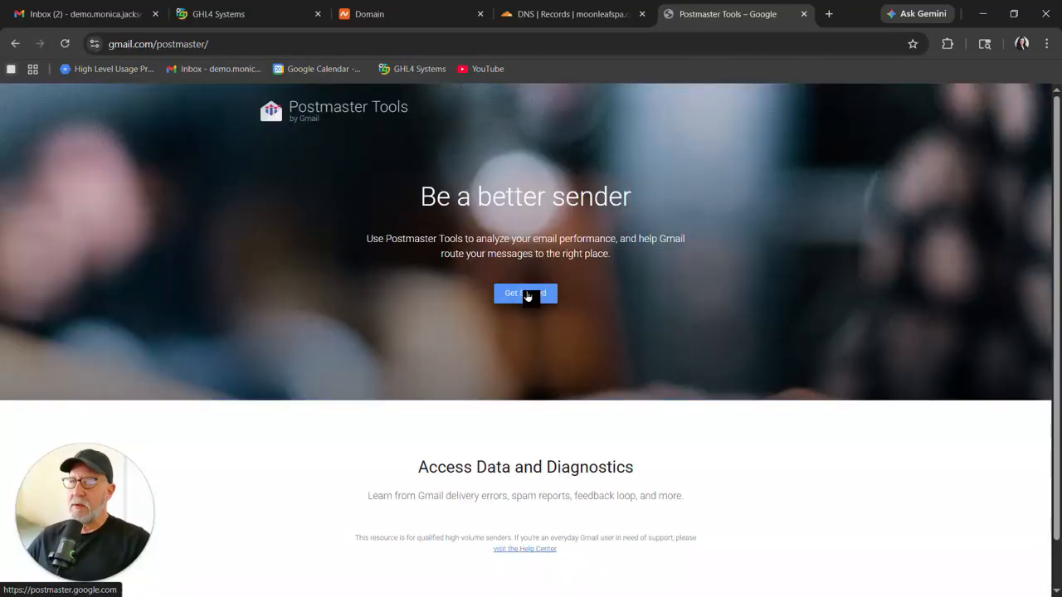
{"action": "left_click", "coordinate": [528, 295]}
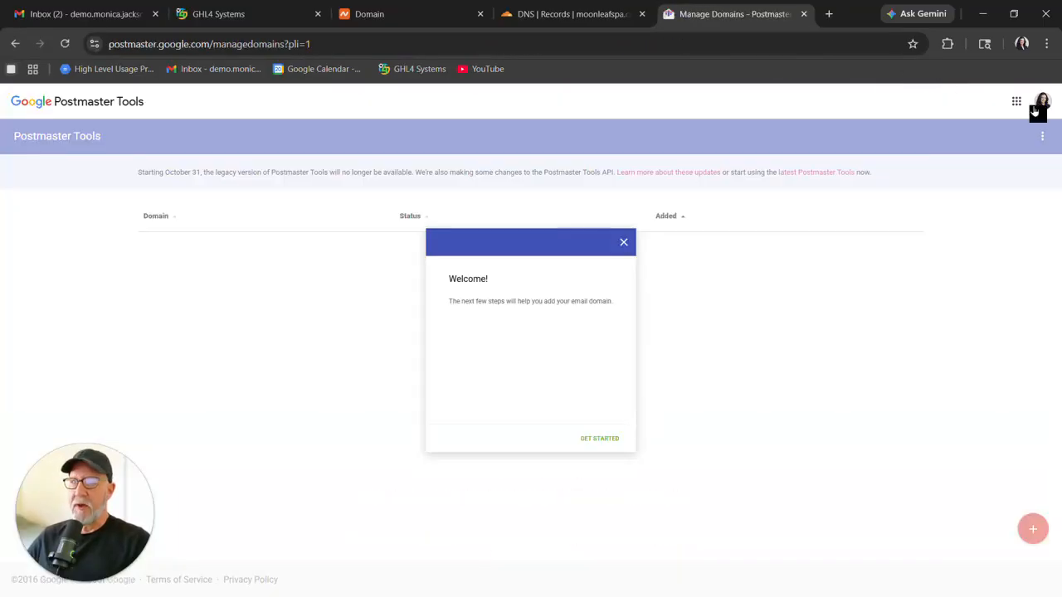
{"action": "left_click", "coordinate": [599, 439]}
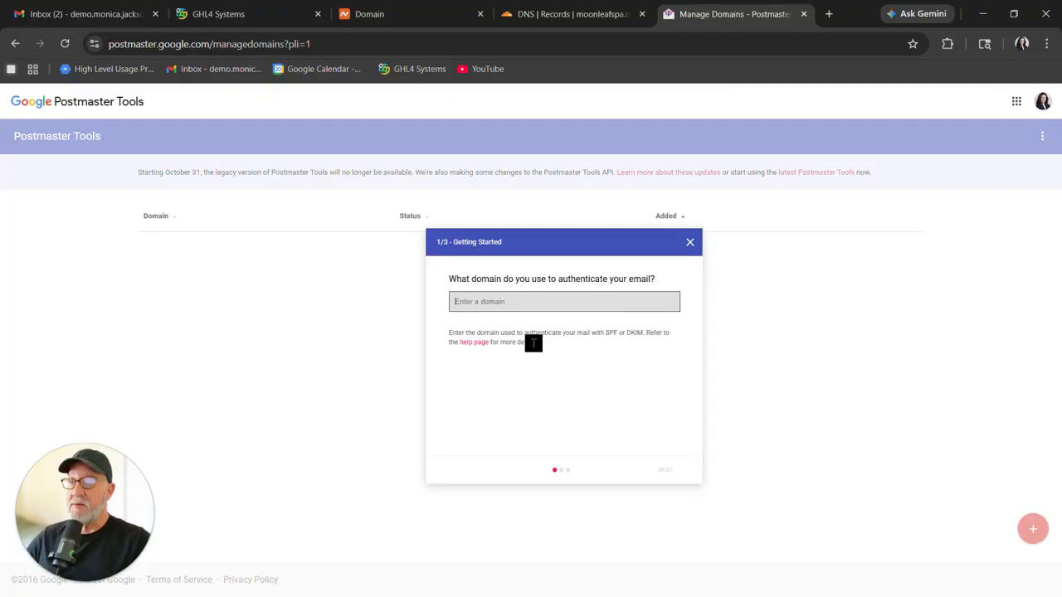
Copy moonleafspa.com from the registrar page and enter it as the domain to authenticate in Postmaster Tools.
{"action": "left_click", "coordinate": [416, 14]}
{"action": "right_click", "coordinate": [347, 182]}
{"action": "left_click", "coordinate": [359, 194]}
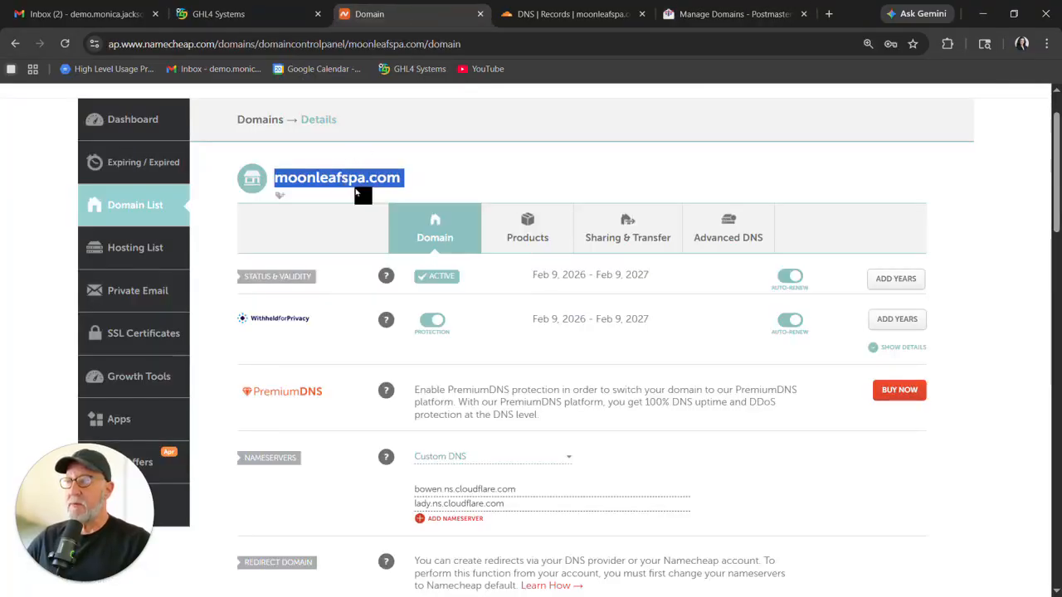
{"action": "left_click", "coordinate": [751, 14]}
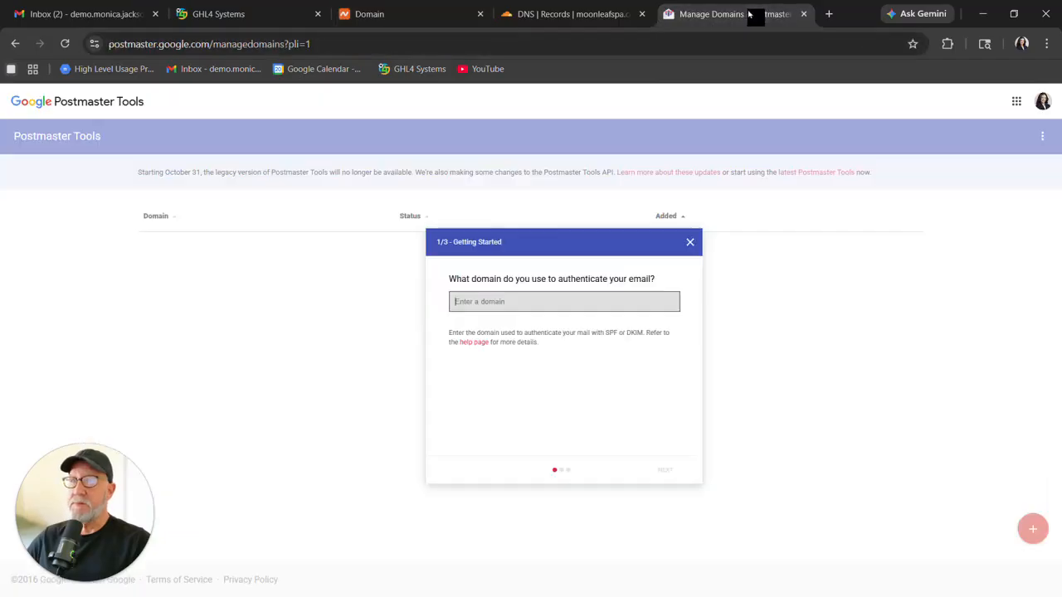
{"action": "right_click", "coordinate": [519, 300]}
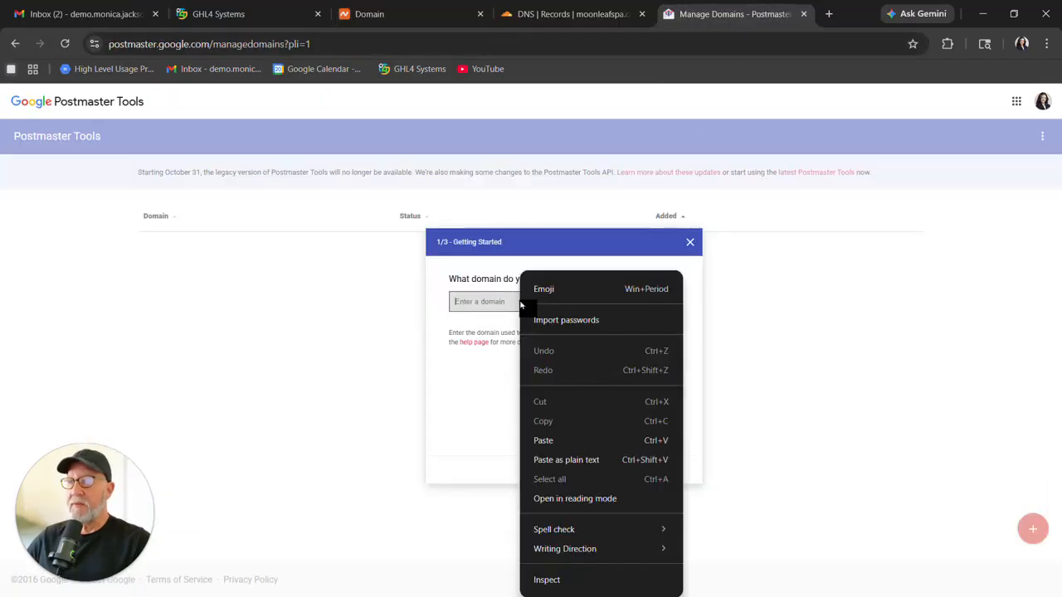
{"action": "left_click", "coordinate": [540, 439]}
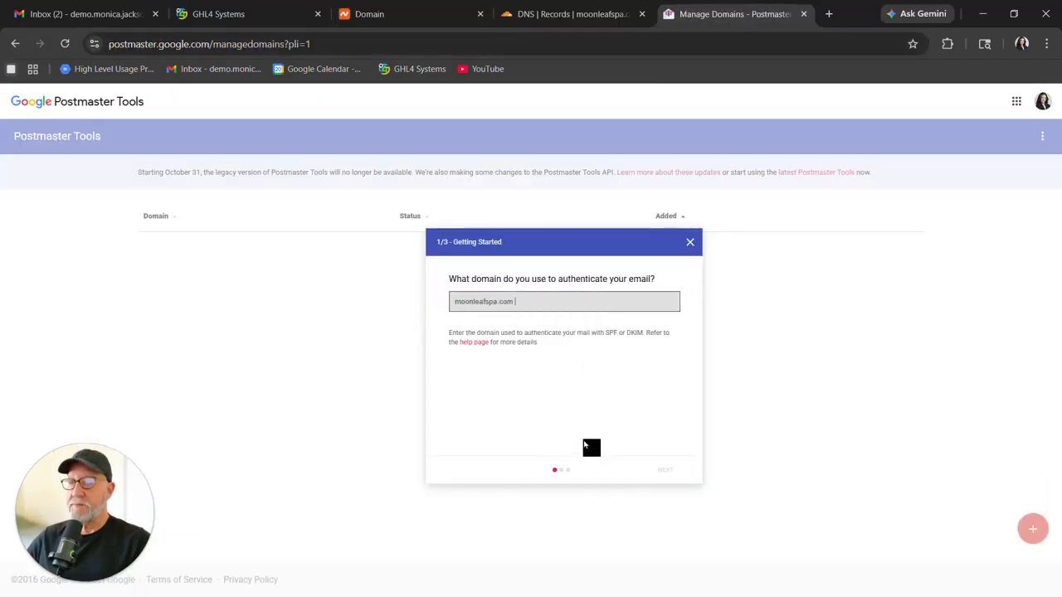
{"action": "left_click", "coordinate": [665, 470]}
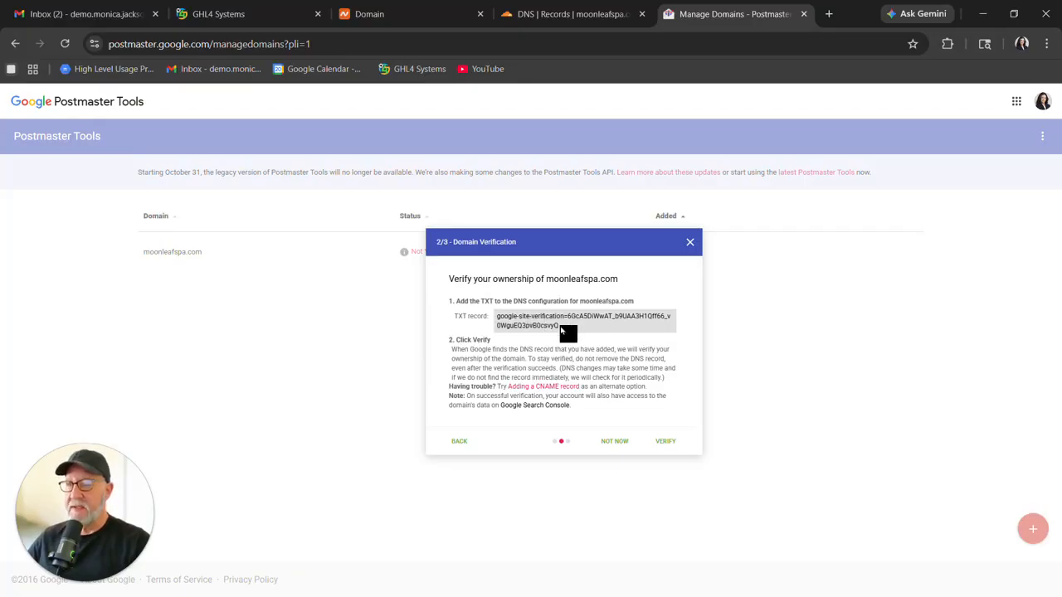
Copy the google-site-verification value and save it in Cloudflare as a new TXT record named @ for moonleafspa.com.
{"action": "left_click_drag", "start_coordinate": [561, 328], "coordinate": [495, 320]}
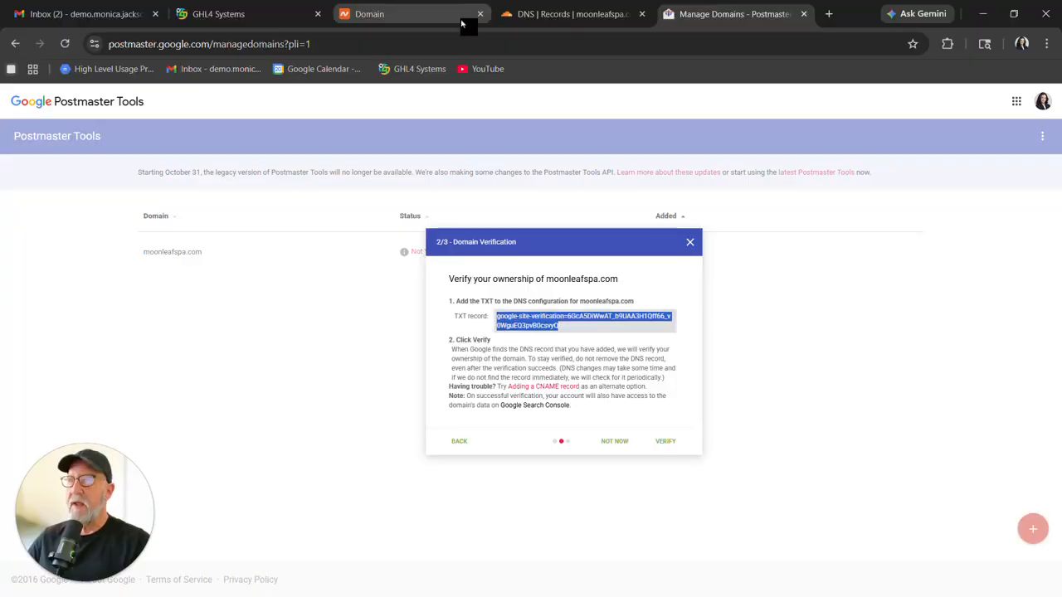
{"action": "left_click", "coordinate": [513, 12]}
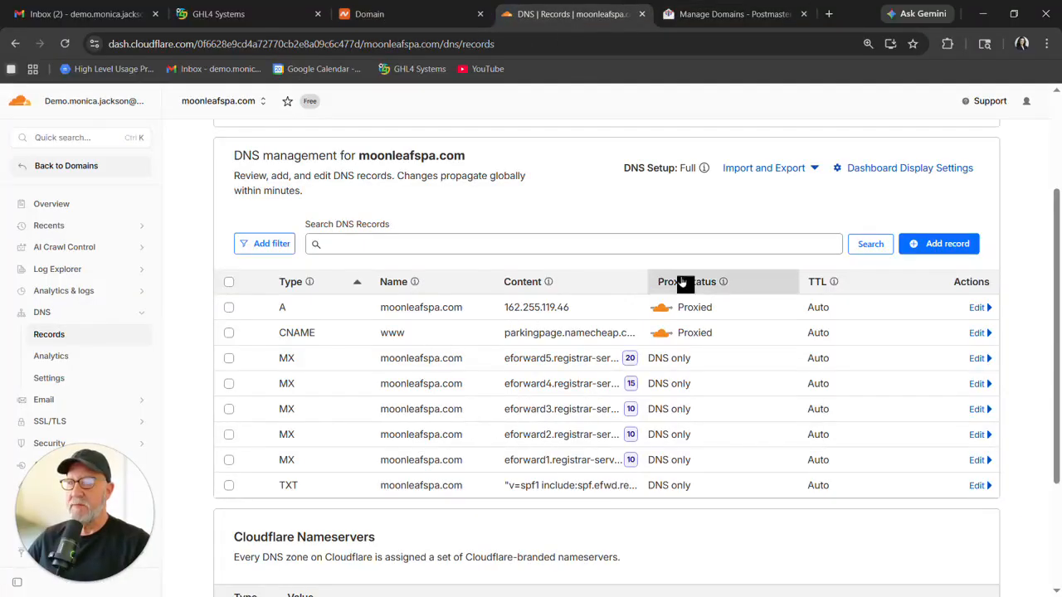
{"action": "left_click", "coordinate": [936, 245]}
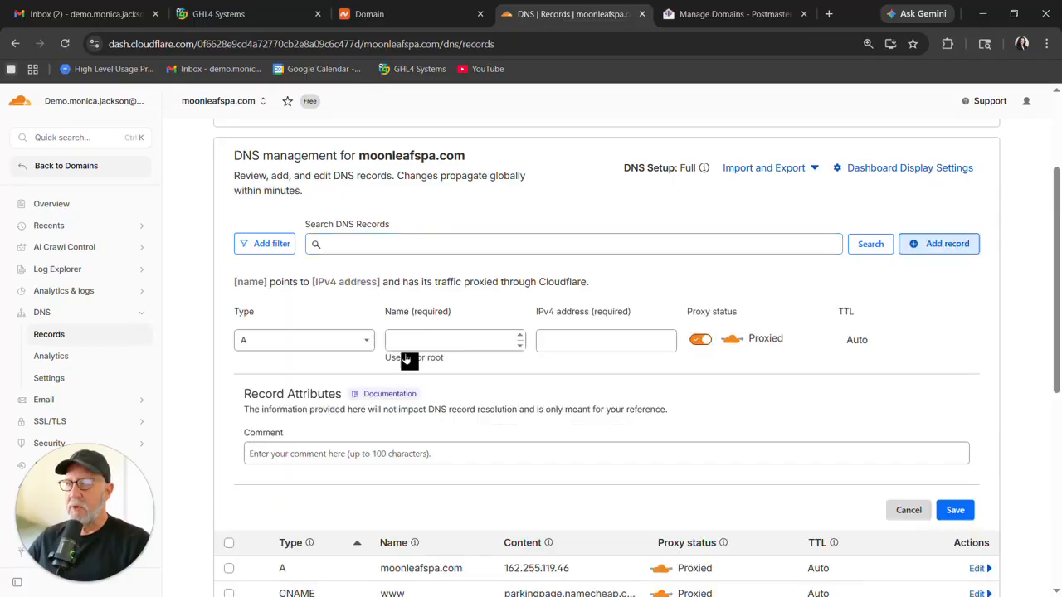
{"action": "left_click", "coordinate": [350, 339]}
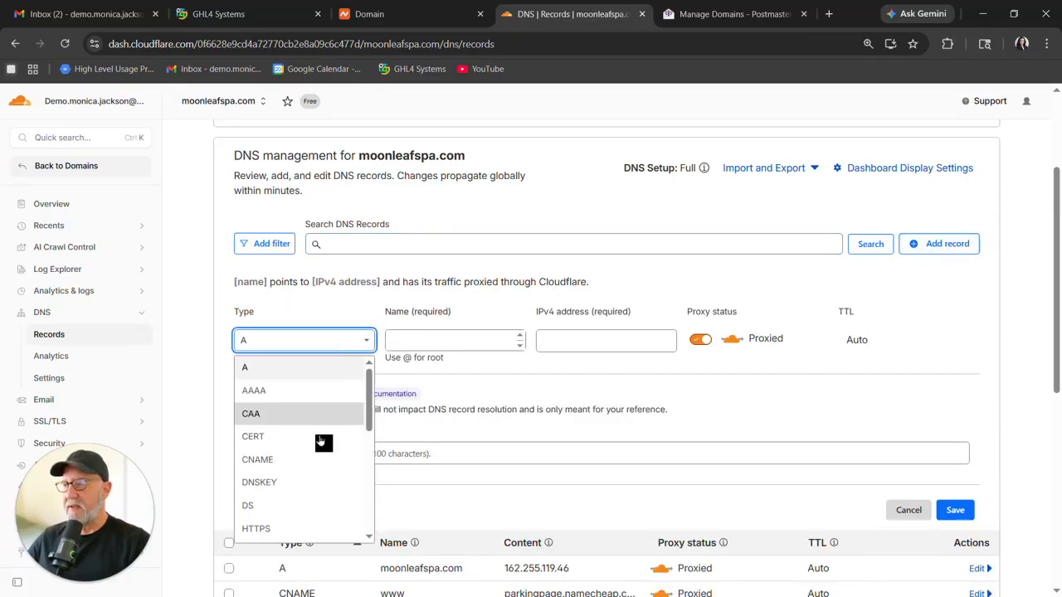
{"action": "scroll", "coordinate": [307, 456], "scroll_direction": "down", "scroll_amount": 2}
{"action": "scroll", "coordinate": [304, 461], "scroll_direction": "down", "scroll_amount": 3}
{"action": "left_click", "coordinate": [273, 442]}
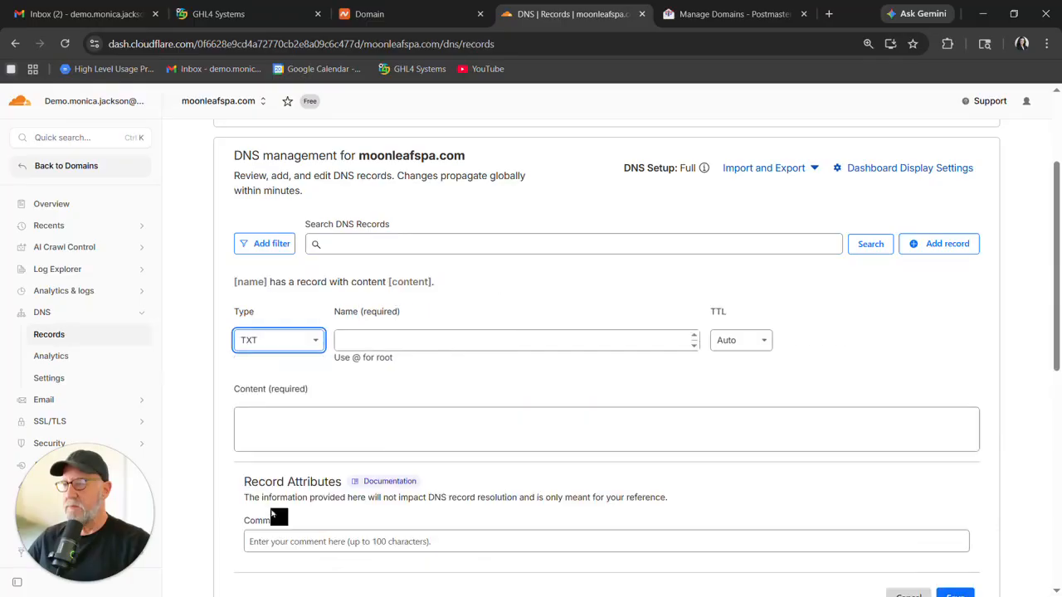
{"action": "right_click", "coordinate": [313, 427]}
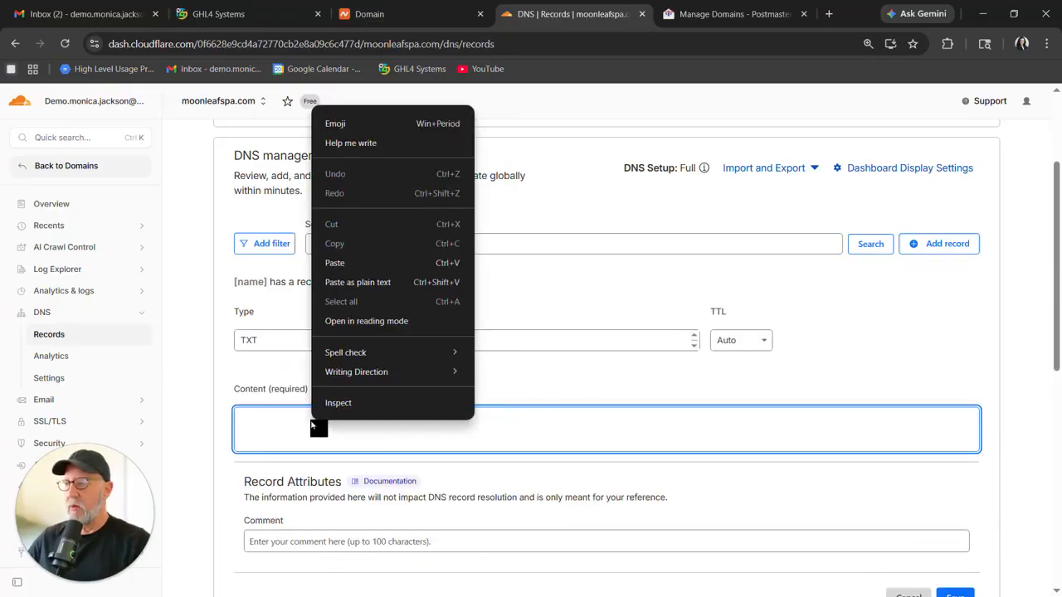
{"action": "left_click", "coordinate": [361, 262]}
{"action": "double_click", "coordinate": [354, 356]}
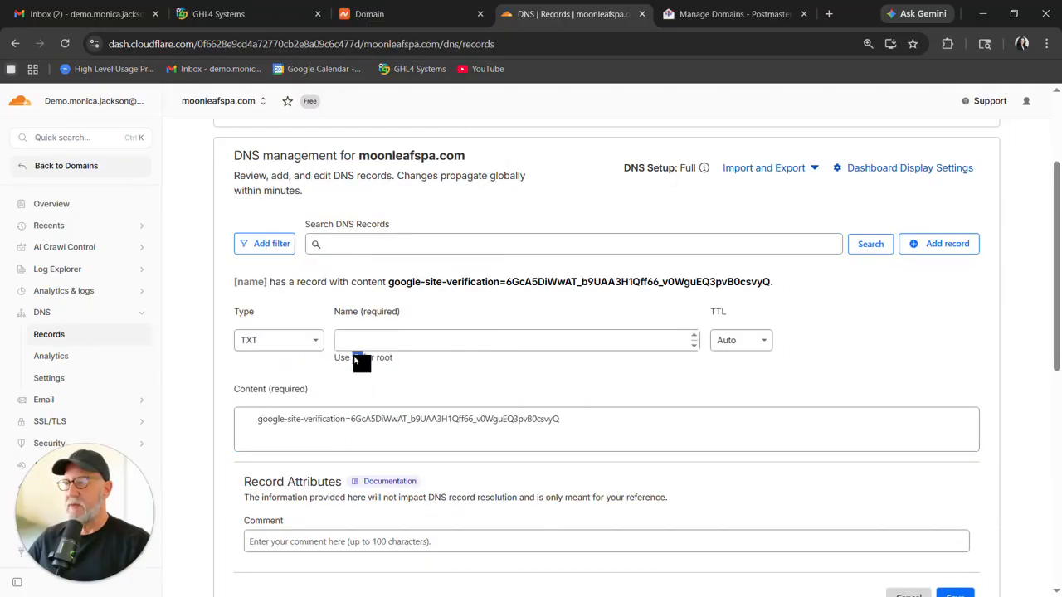
{"action": "right_click", "coordinate": [355, 356]}
{"action": "left_click", "coordinate": [381, 375]}
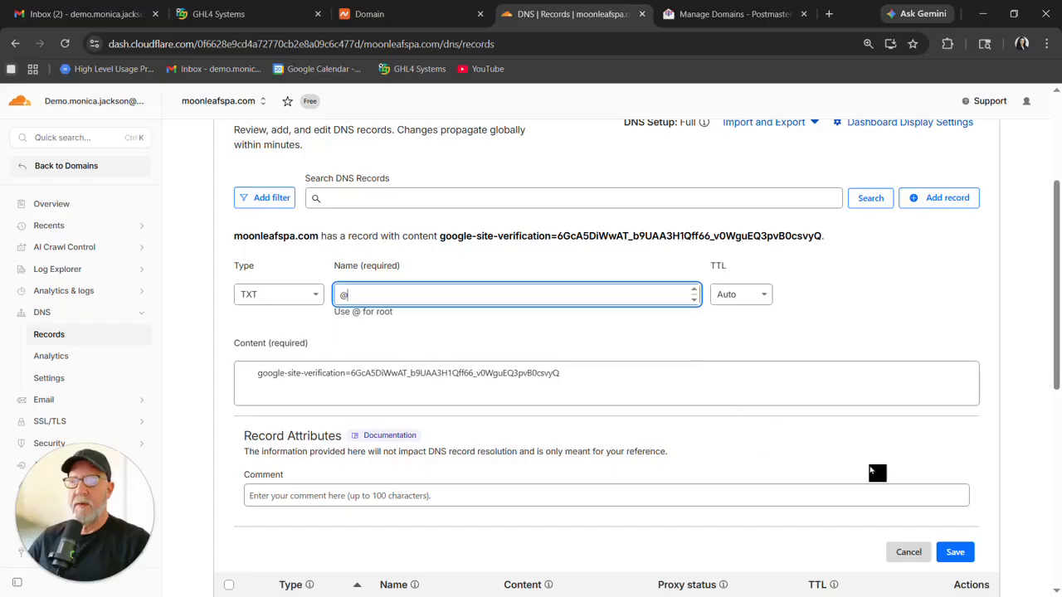
{"action": "left_click", "coordinate": [955, 552]}
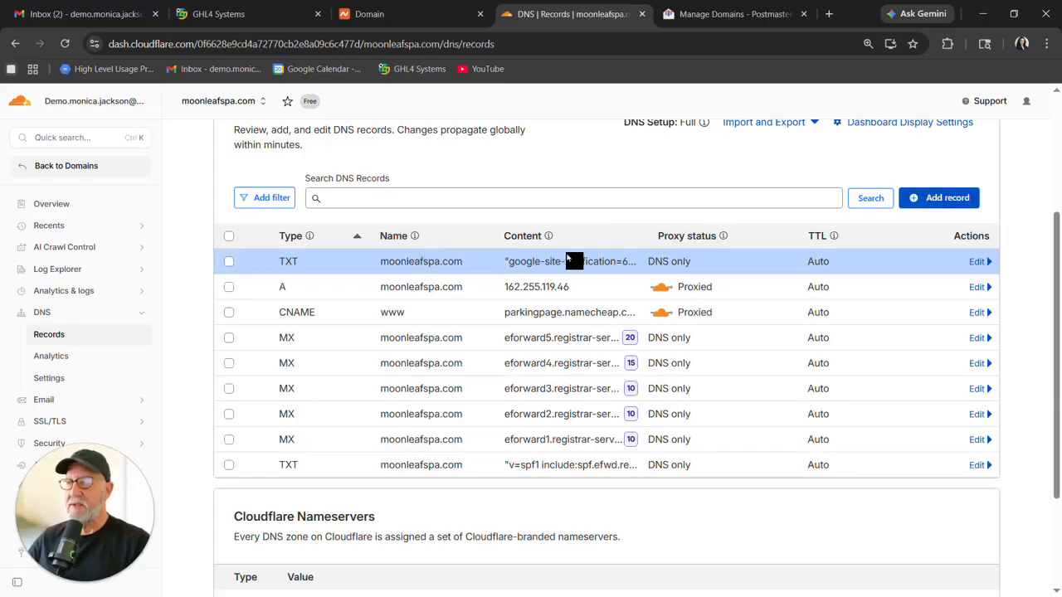
Verify moonleafspa.com in Postmaster Tools and finish the wizard.
{"action": "left_click", "coordinate": [726, 15]}
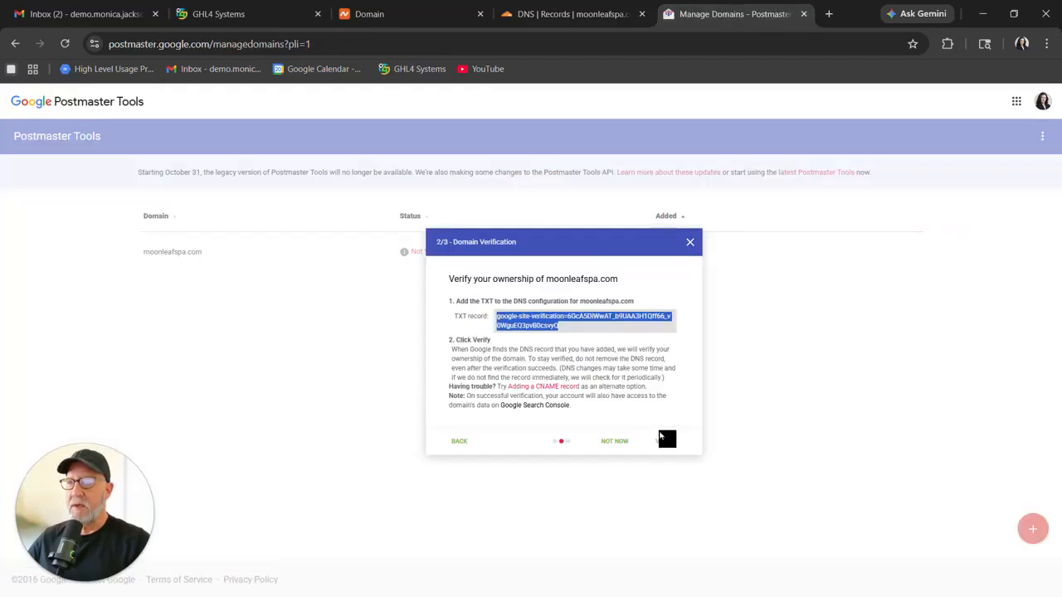
{"action": "left_click", "coordinate": [664, 444]}
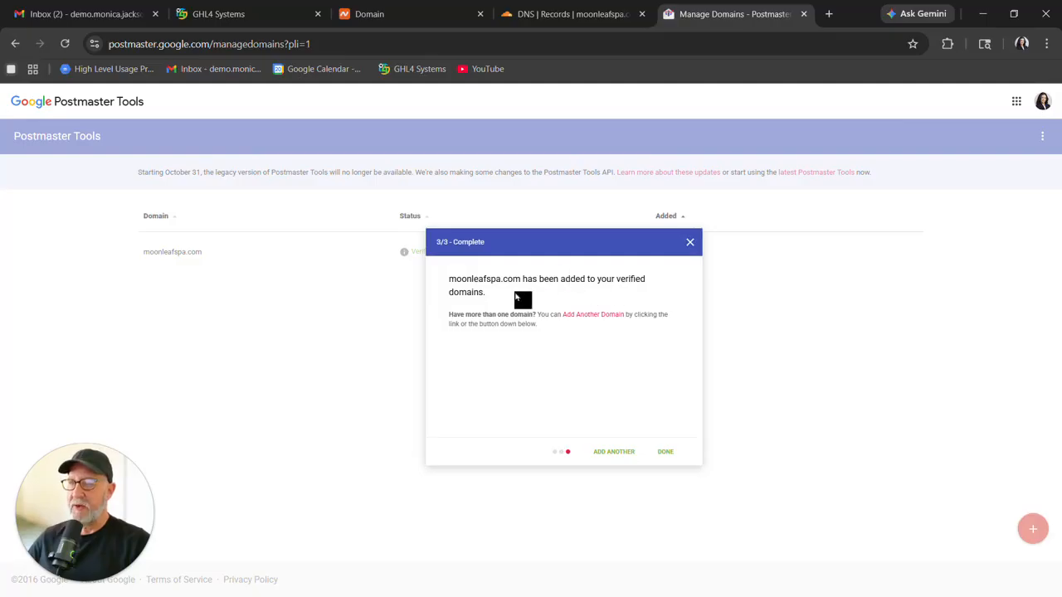
{"action": "left_click", "coordinate": [664, 453]}
Copy noreply.moonleafspa.com from the dedicated sending domains and add it as another verified domain in Postmaster Tools.
{"action": "left_click", "coordinate": [253, 18]}
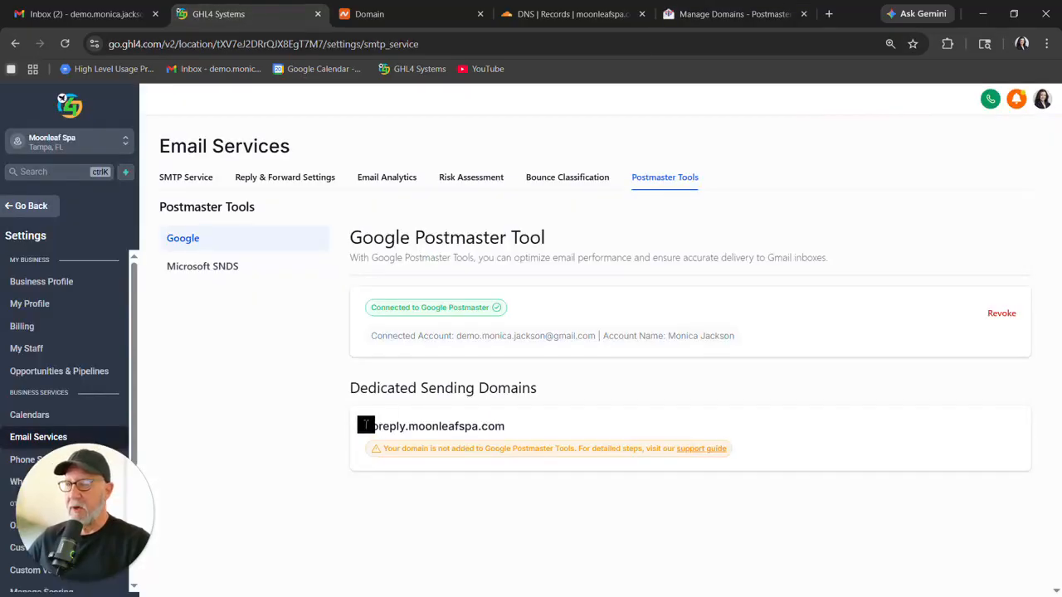
{"action": "left_click_drag", "start_coordinate": [365, 426], "coordinate": [504, 426]}
{"action": "right_click", "coordinate": [459, 428]}
{"action": "left_click", "coordinate": [529, 244]}
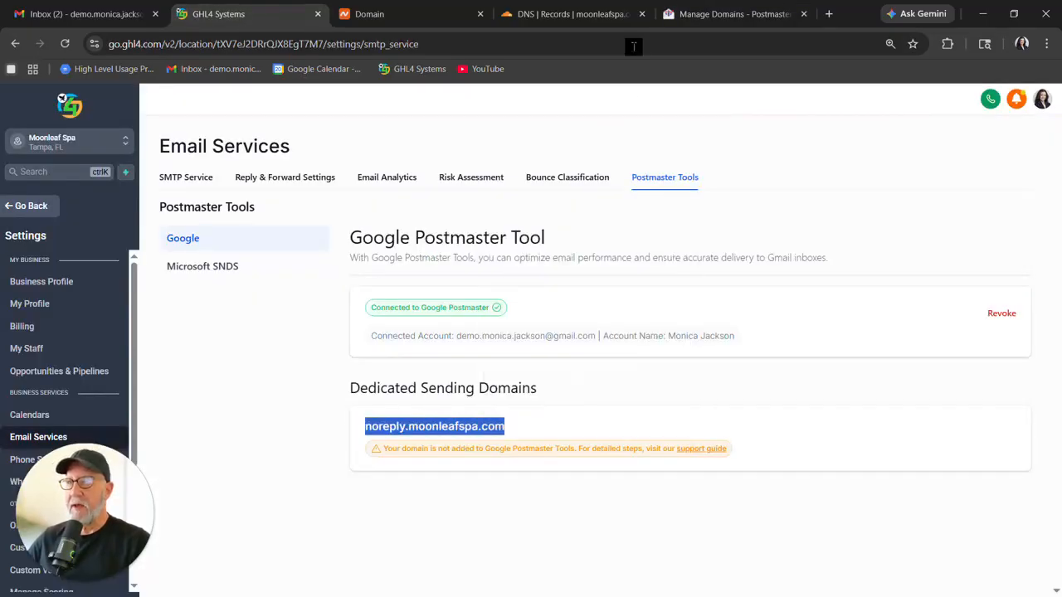
{"action": "left_click", "coordinate": [718, 14]}
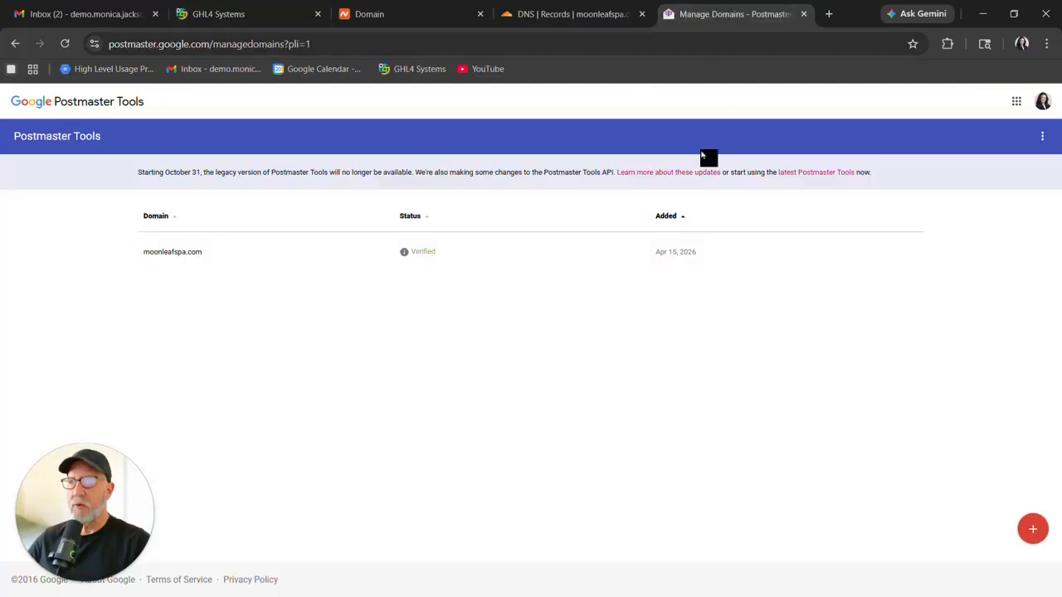
{"action": "left_click", "coordinate": [1033, 530]}
{"action": "right_click", "coordinate": [460, 287]}
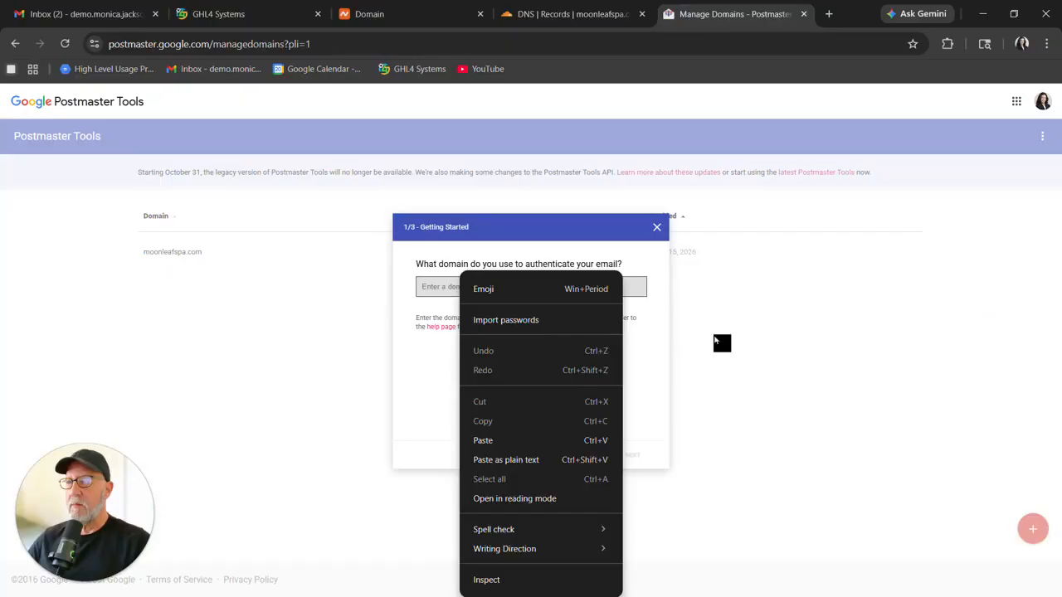
{"action": "left_click", "coordinate": [482, 440]}
{"action": "left_click", "coordinate": [632, 462]}
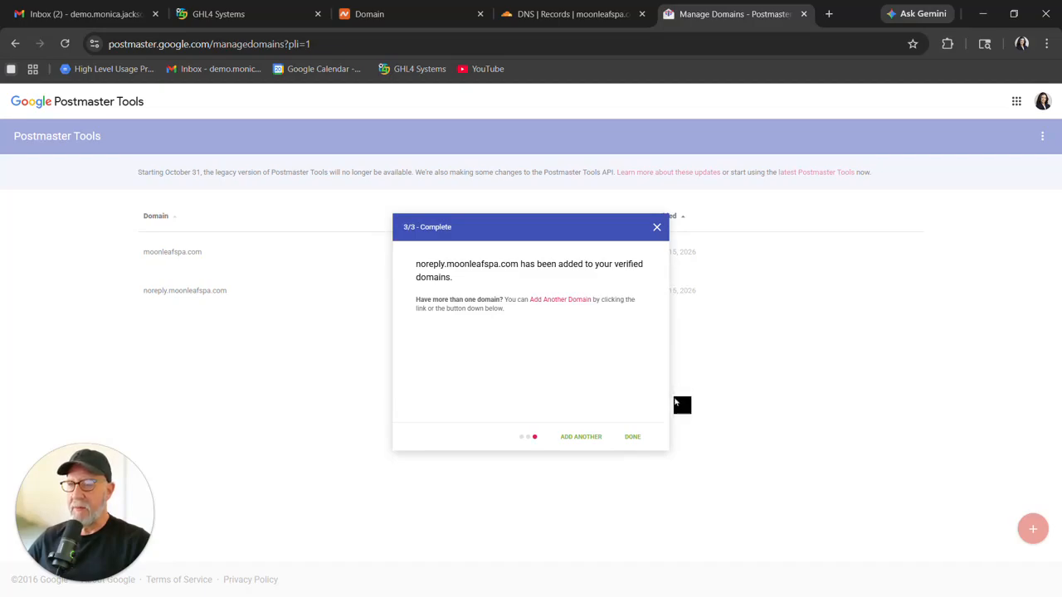
{"action": "left_click", "coordinate": [680, 398]}
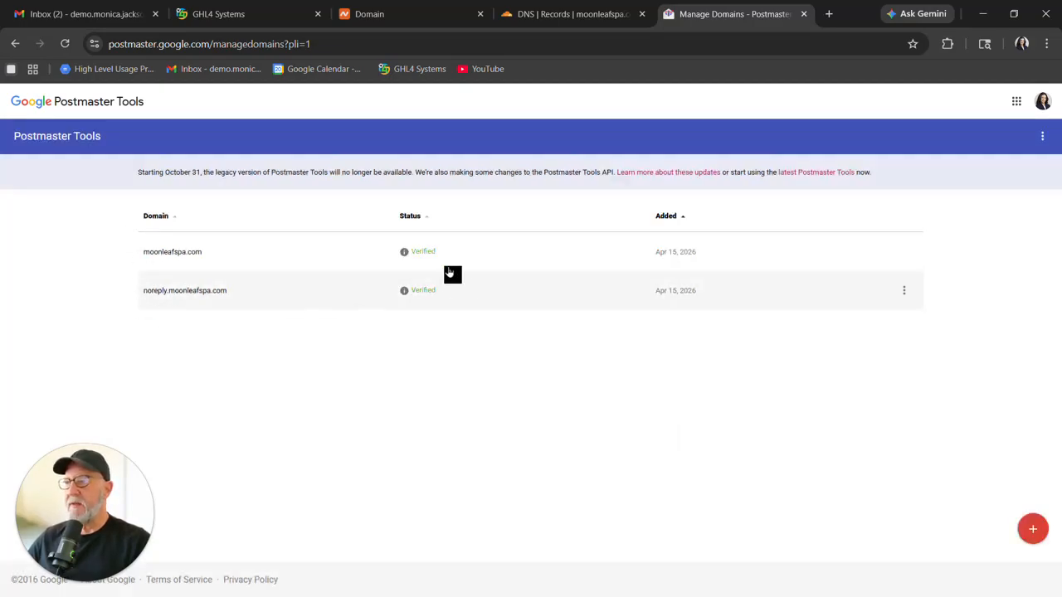
Open the Google Postmaster Tools support guide linked from the dedicated domain's warning.
{"action": "key", "text": "ctrl+2"}
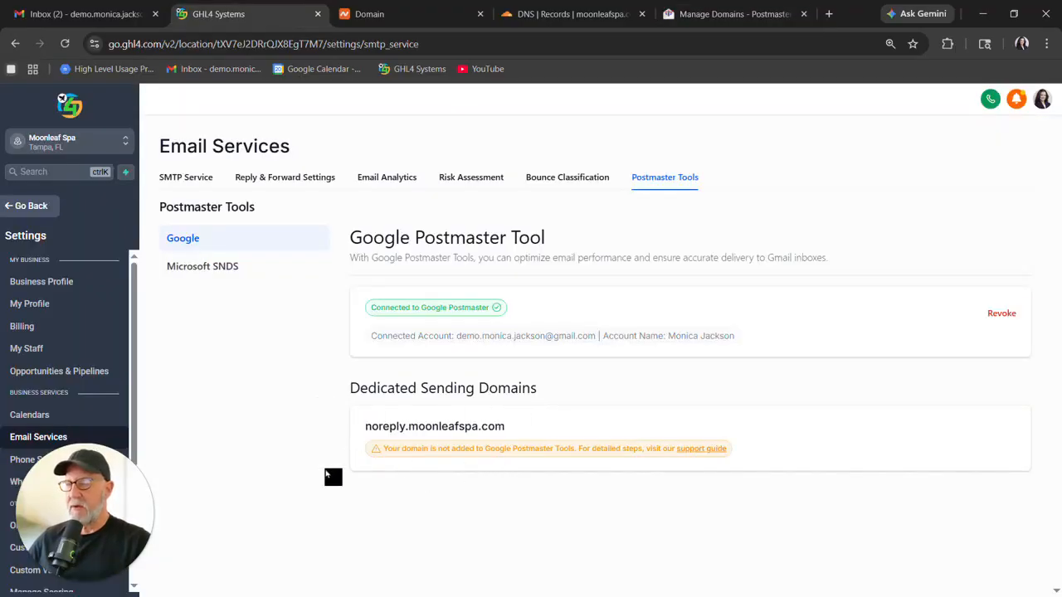
{"action": "left_click", "coordinate": [711, 450]}
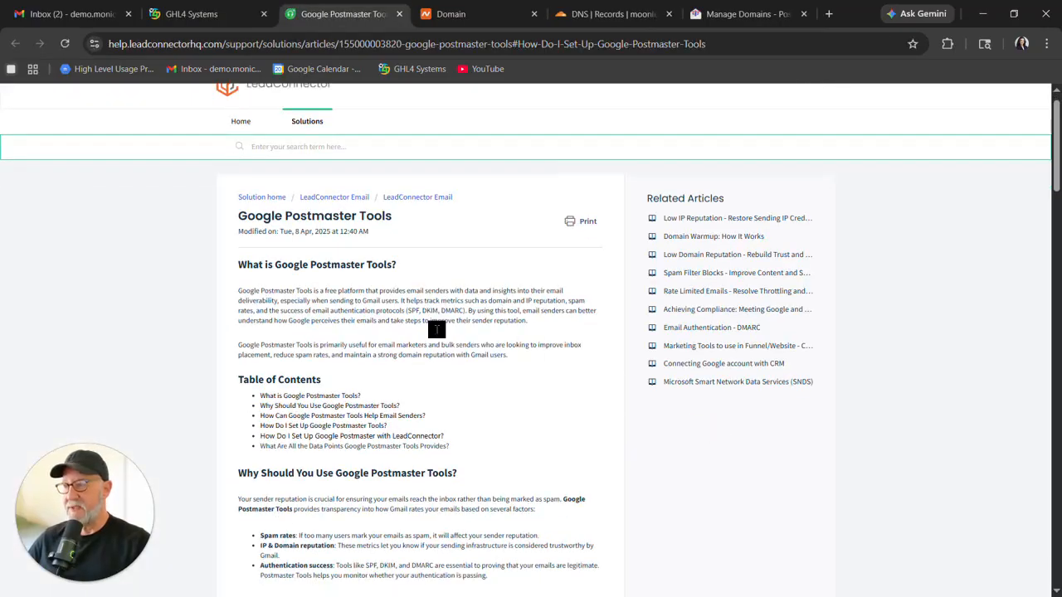
{"action": "key", "text": "ctrl+shift+Tab"}
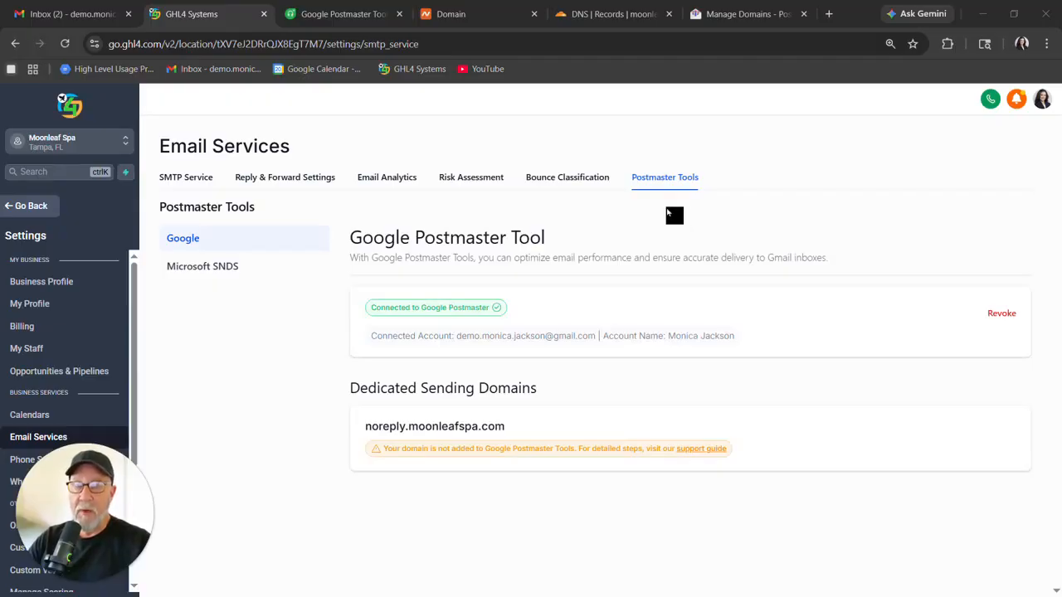
Add a new contact with first name, last name and e-mail address, setting the time zone to GMT-04:00 America/New_York (EDT).
{"action": "left_click", "coordinate": [42, 207]}
{"action": "left_click", "coordinate": [54, 296]}
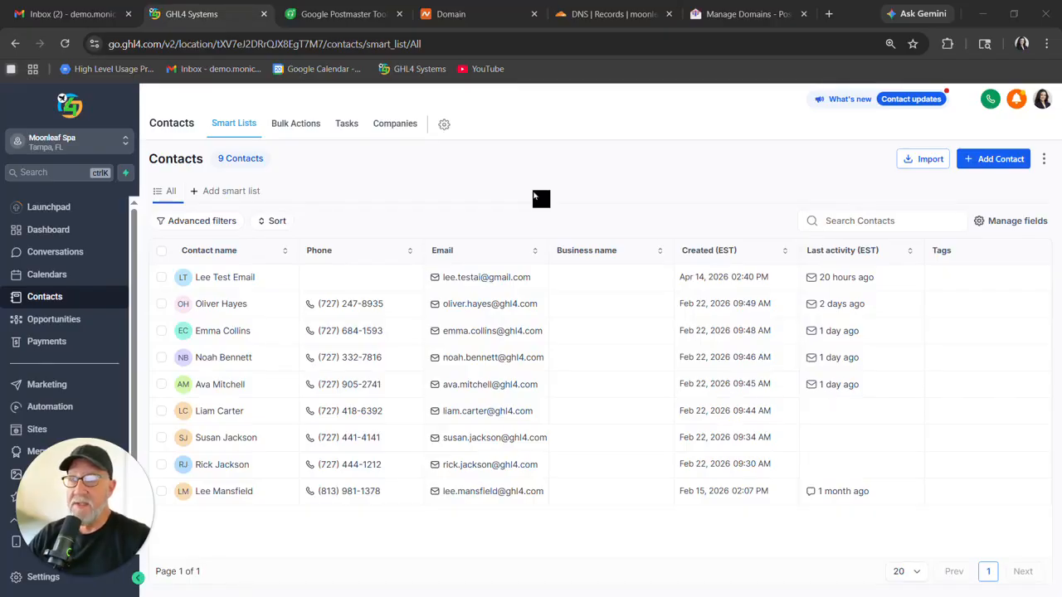
{"action": "left_click", "coordinate": [999, 163]}
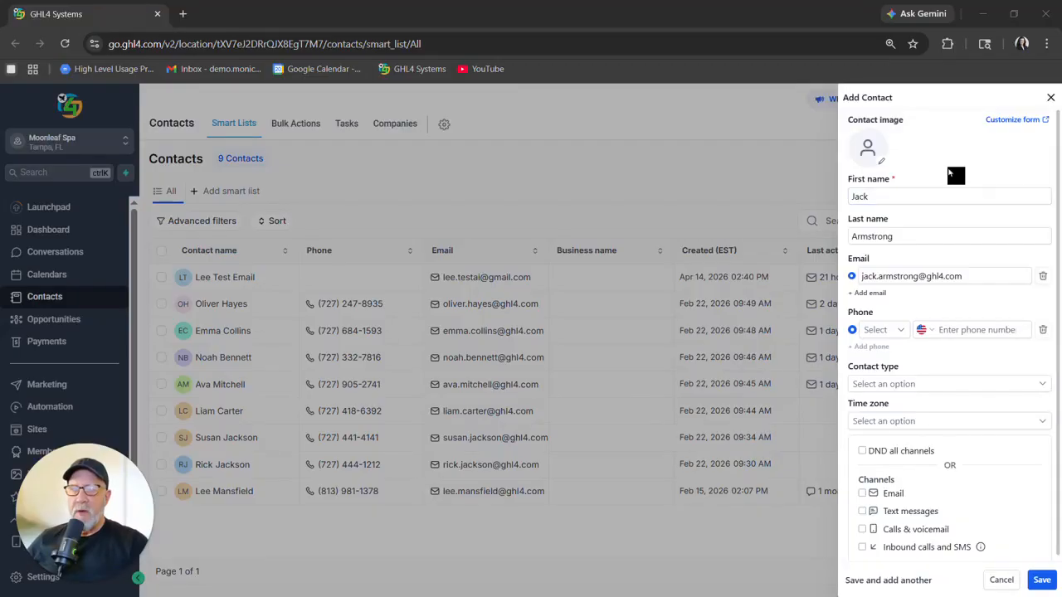
{"action": "left_click", "coordinate": [931, 197]}
{"action": "left_click", "coordinate": [939, 241]}
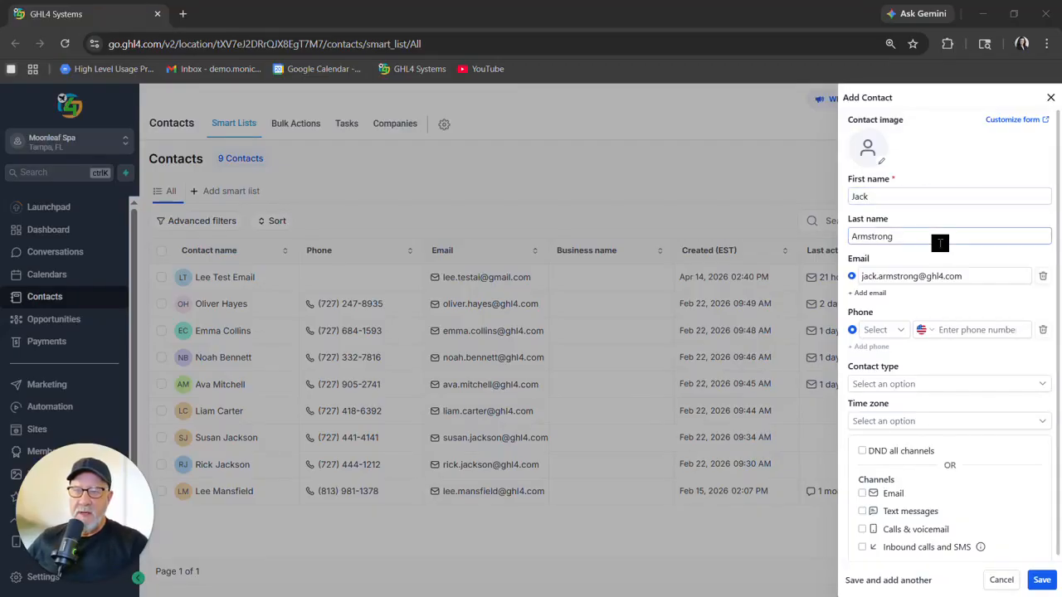
{"action": "left_click", "coordinate": [978, 278]}
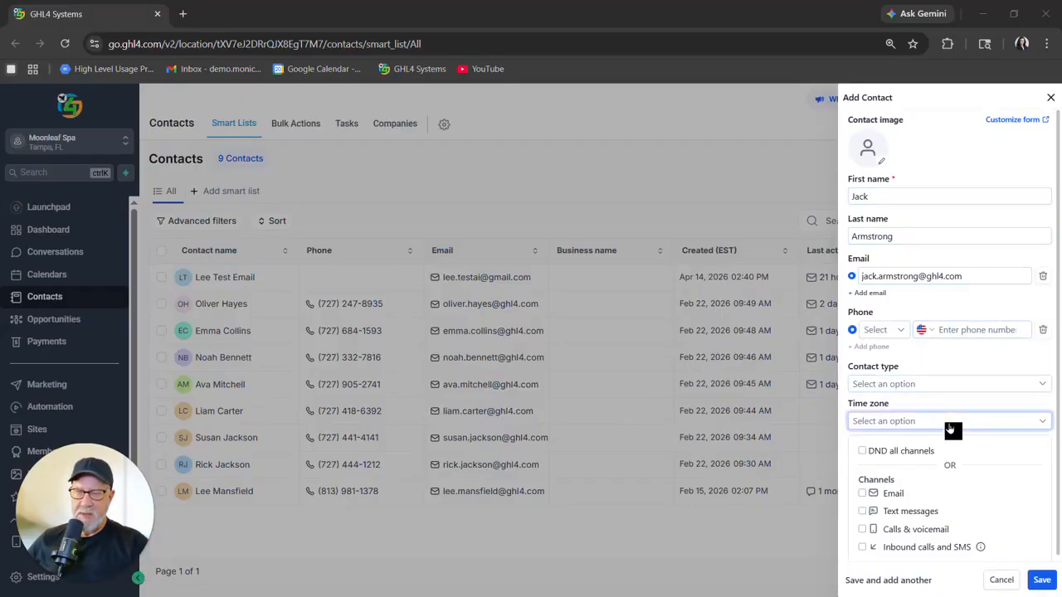
{"action": "left_click", "coordinate": [1024, 425]}
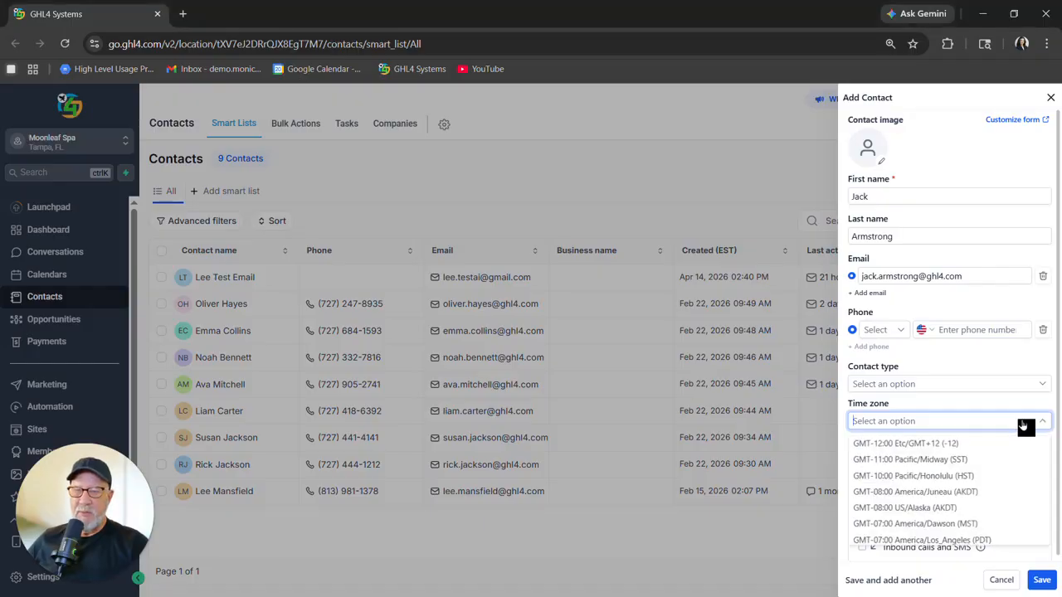
{"action": "scroll", "coordinate": [988, 478], "scroll_direction": "down", "scroll_amount": 2}
{"action": "left_click", "coordinate": [988, 503]}
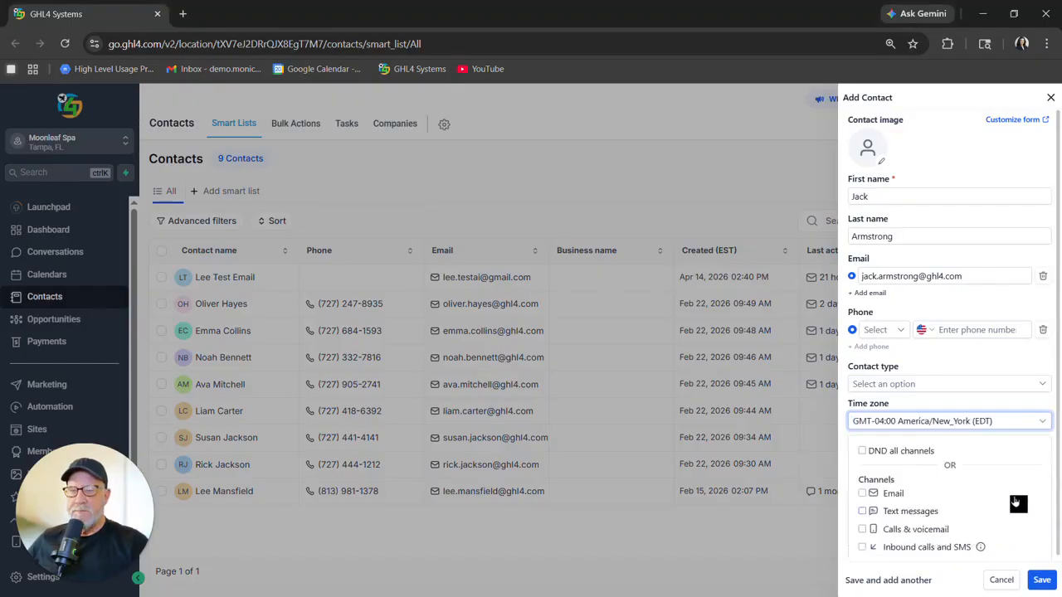
{"action": "left_click", "coordinate": [1043, 580]}
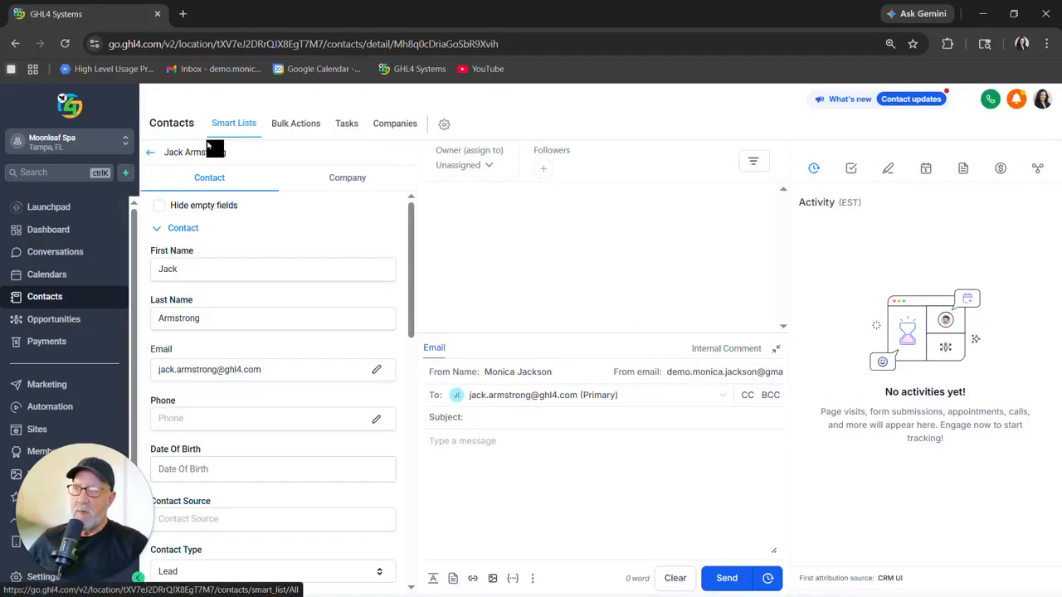
Send the bulk email "Info Inquiry" with subject "Need Some Assistance" to the new contact, confirming consent, and open its progress.
{"action": "left_click", "coordinate": [152, 158]}
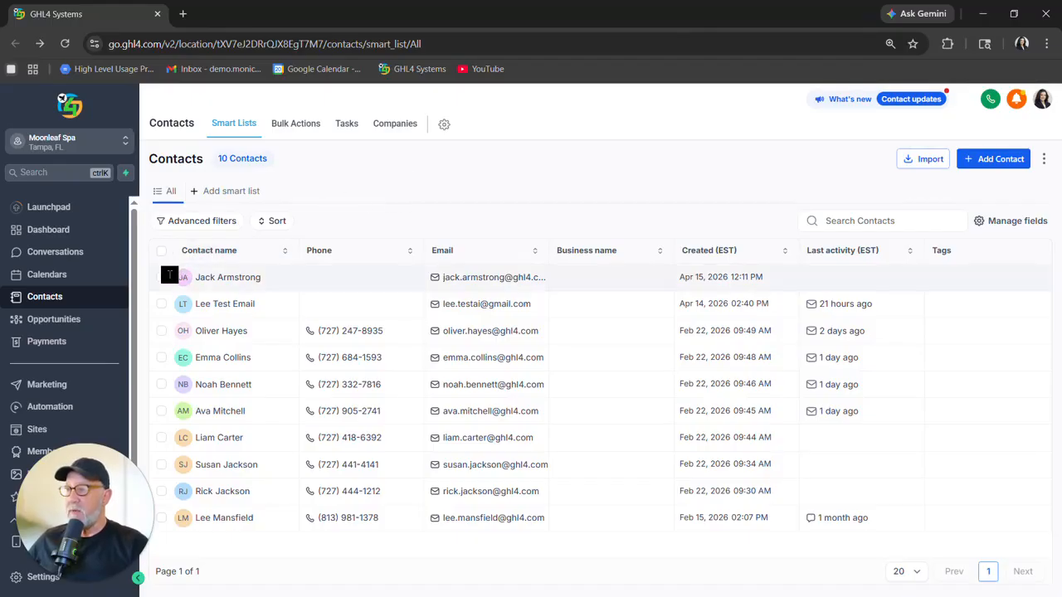
{"action": "left_click", "coordinate": [162, 279]}
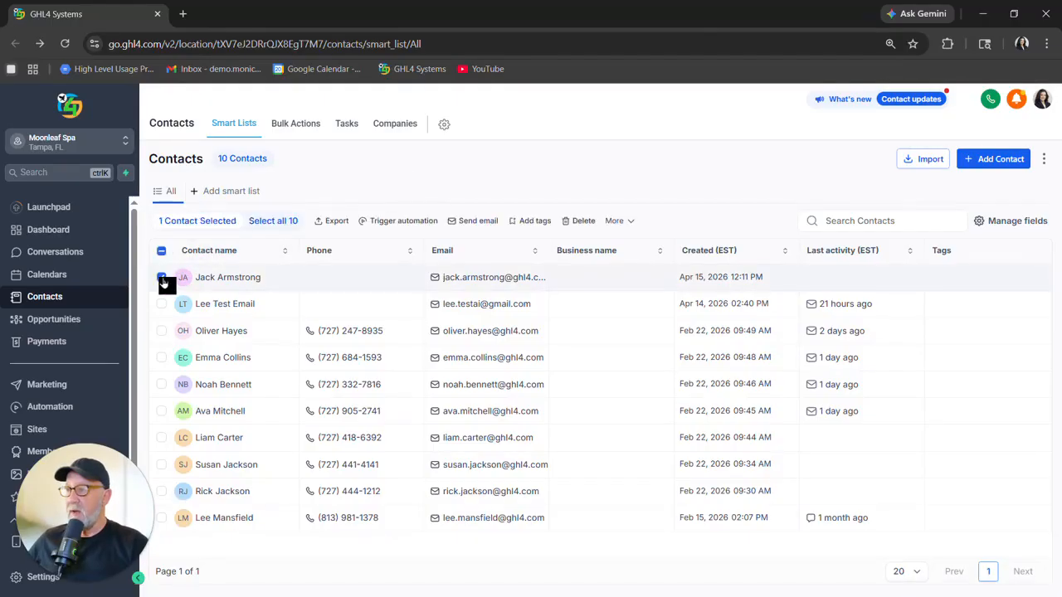
{"action": "left_click", "coordinate": [481, 223]}
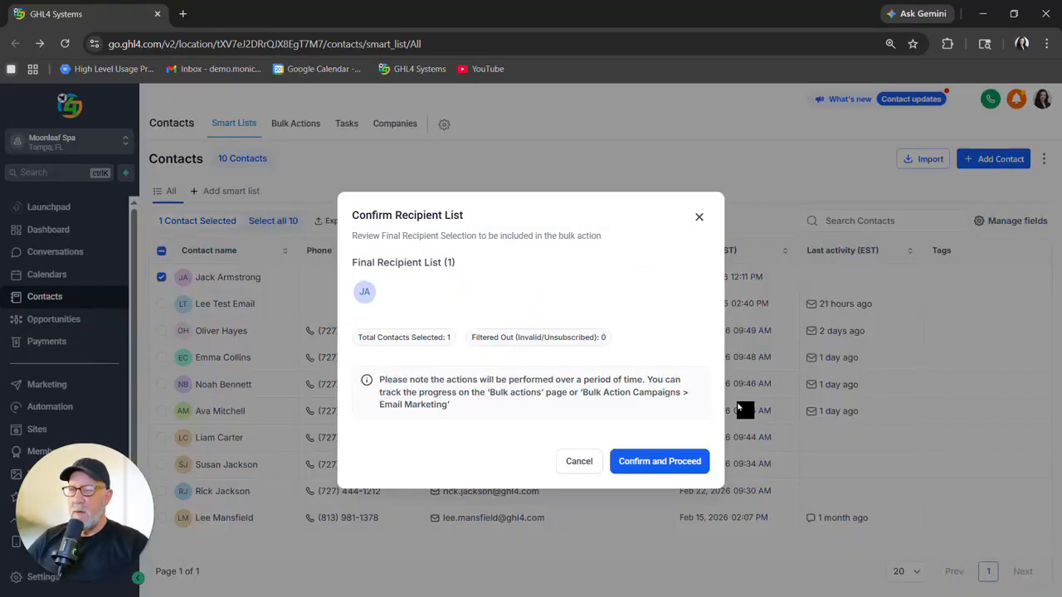
{"action": "left_click", "coordinate": [679, 463]}
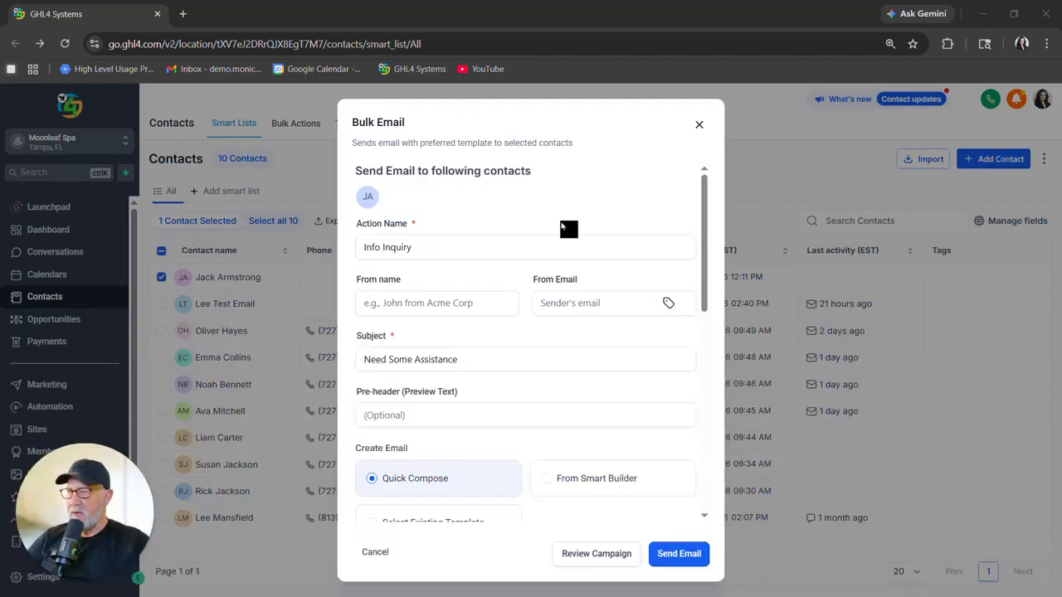
{"action": "left_click", "coordinate": [498, 358]}
{"action": "scroll", "coordinate": [556, 351], "scroll_direction": "down", "scroll_amount": 1}
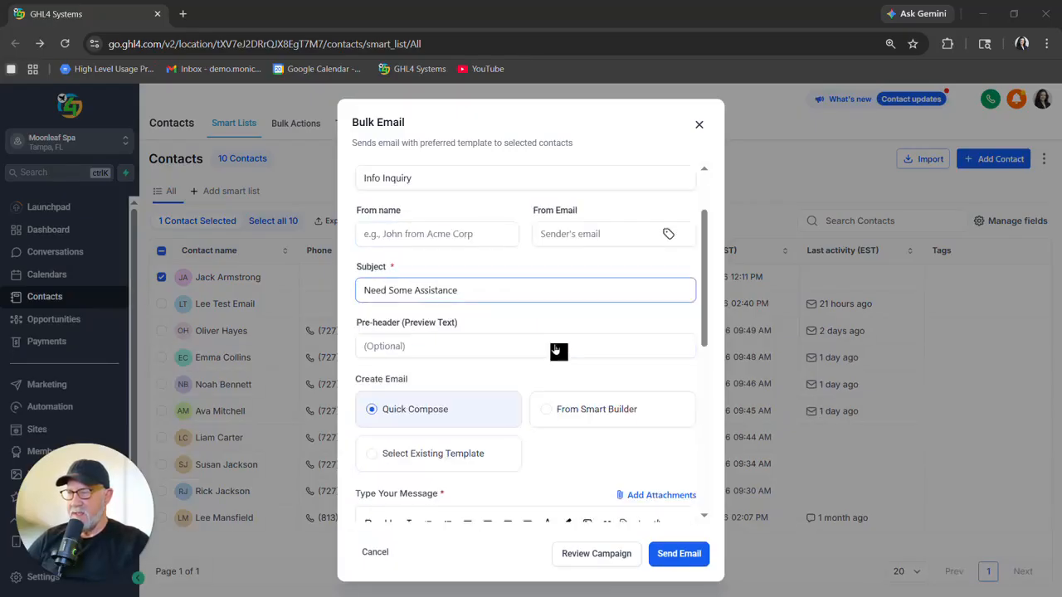
{"action": "scroll", "coordinate": [556, 352], "scroll_direction": "down", "scroll_amount": 3}
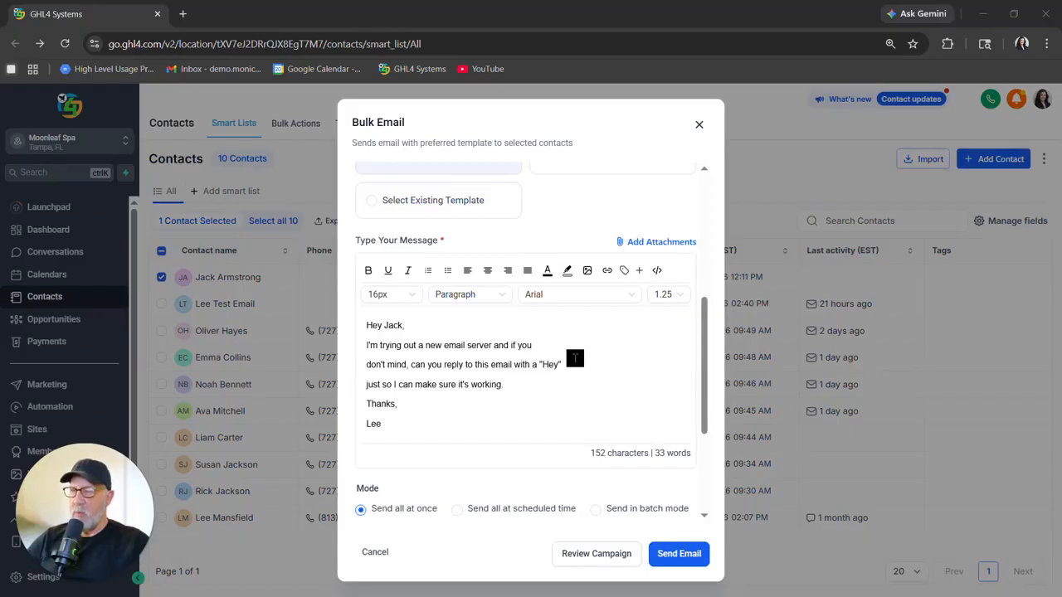
{"action": "scroll", "coordinate": [575, 359], "scroll_direction": "down", "scroll_amount": 3}
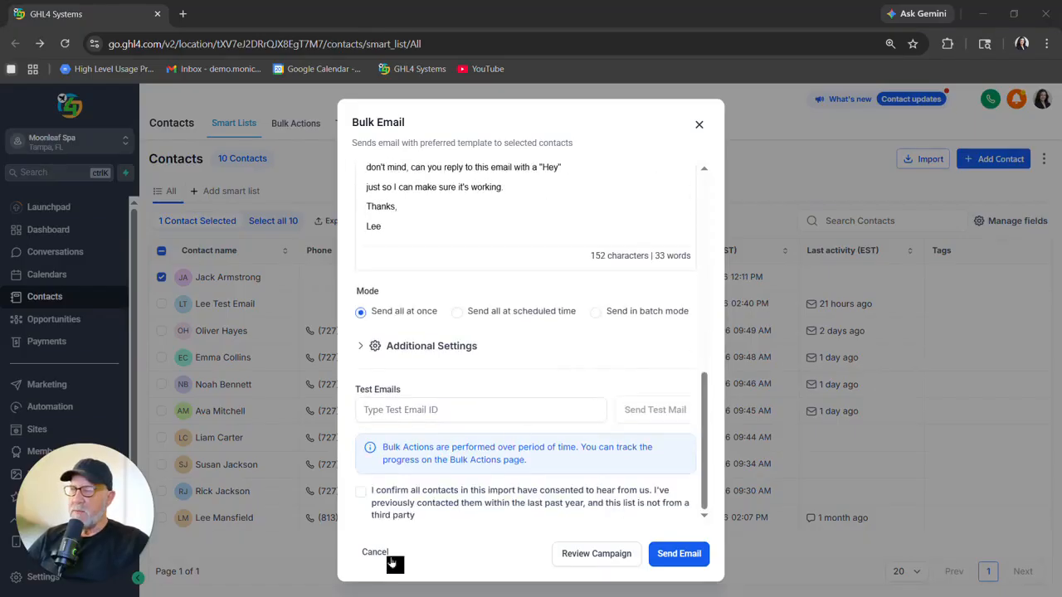
{"action": "left_click", "coordinate": [362, 495]}
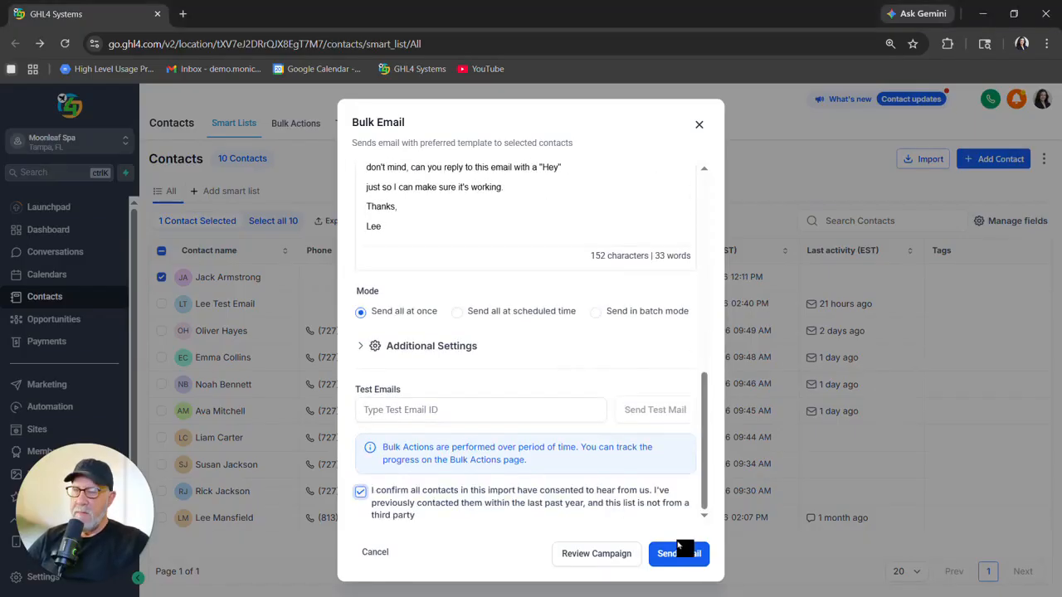
{"action": "left_click", "coordinate": [678, 554]}
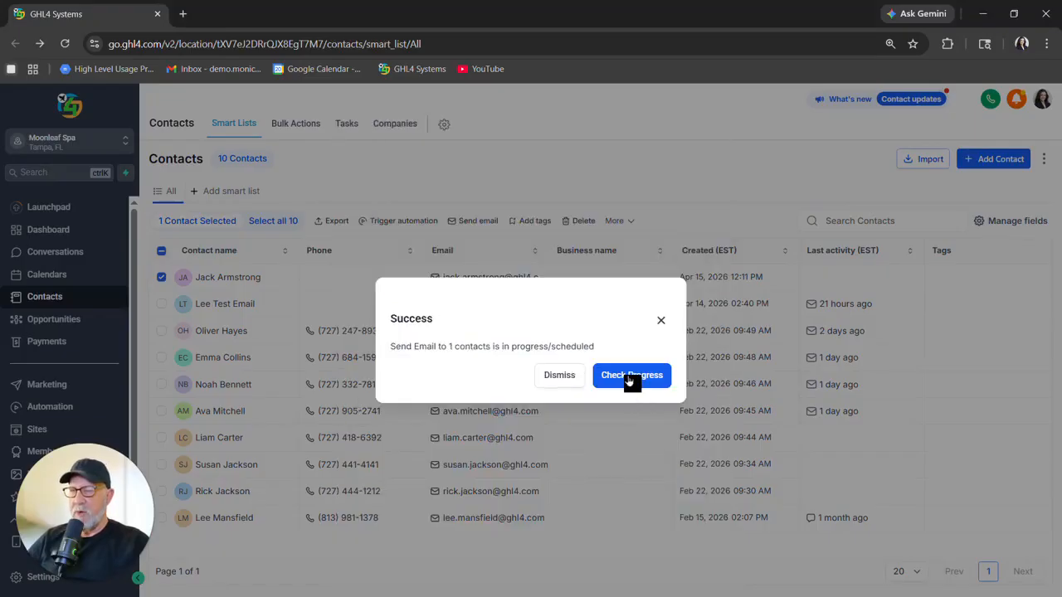
{"action": "left_click", "coordinate": [629, 377]}
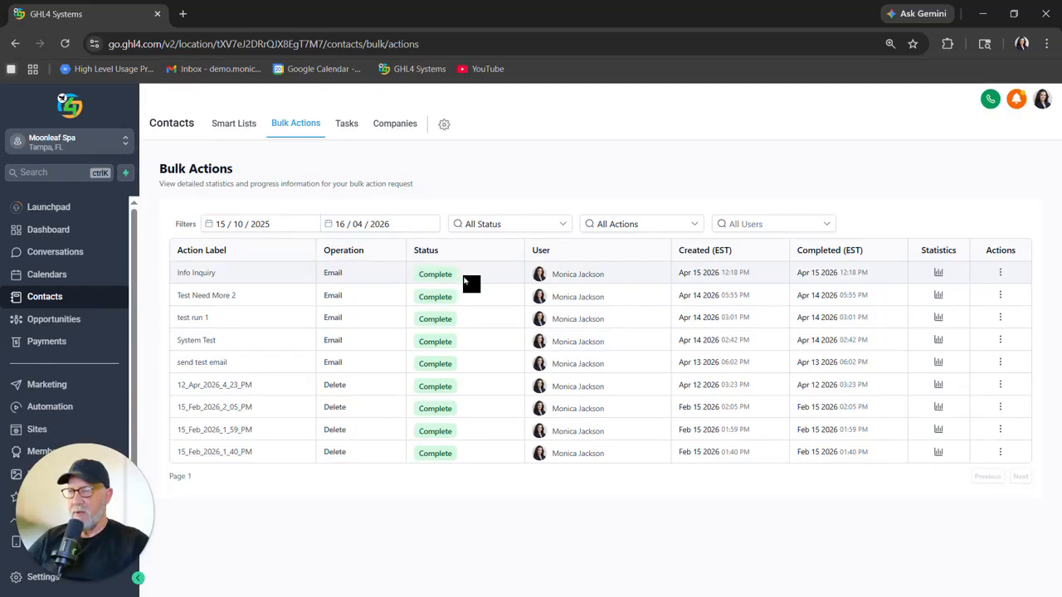
Select the first four contacts in the list and start a bulk email to them, confirming the recipient list.
{"action": "left_click", "coordinate": [231, 129]}
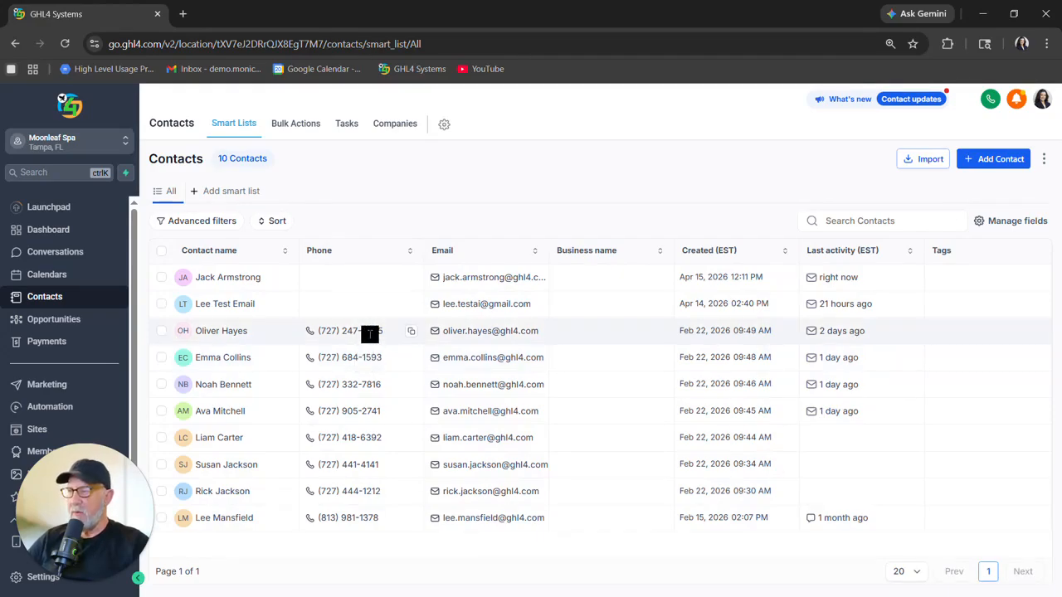
{"action": "left_click", "coordinate": [162, 279]}
{"action": "left_click", "coordinate": [162, 304]}
{"action": "left_click", "coordinate": [161, 330]}
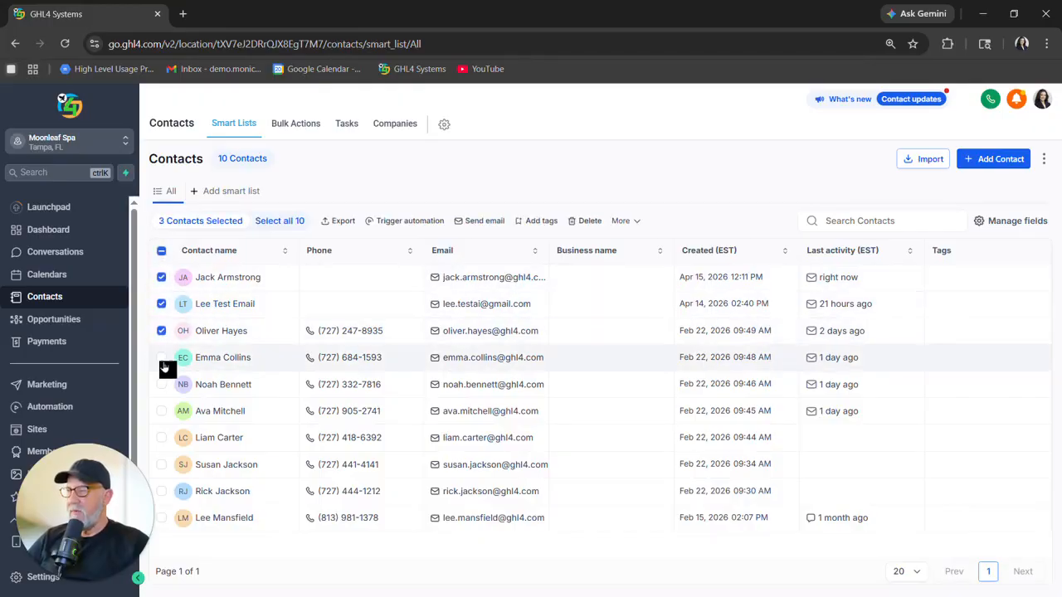
{"action": "left_click", "coordinate": [161, 359]}
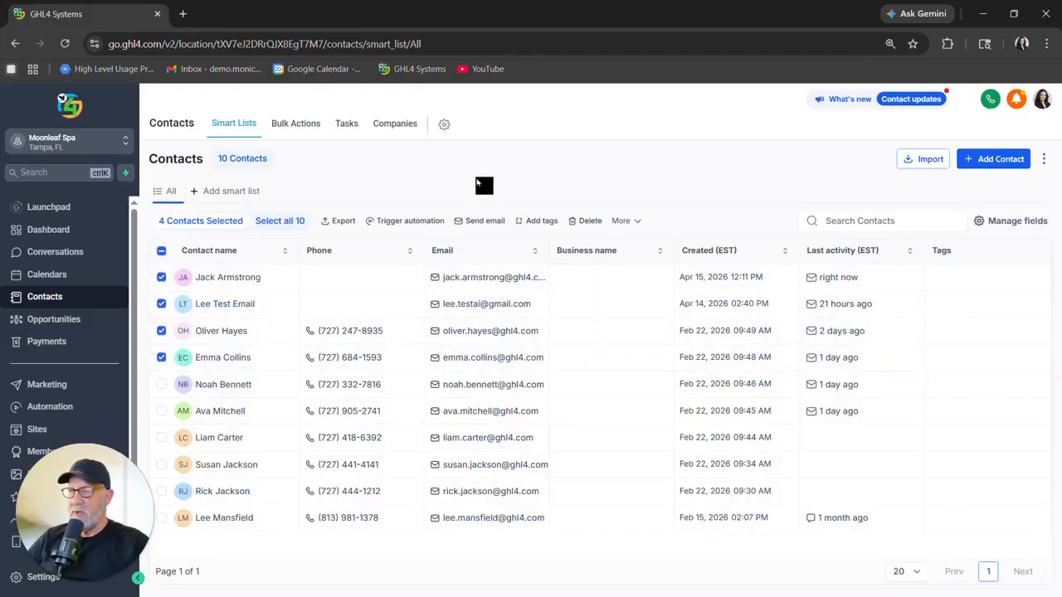
{"action": "left_click", "coordinate": [486, 222]}
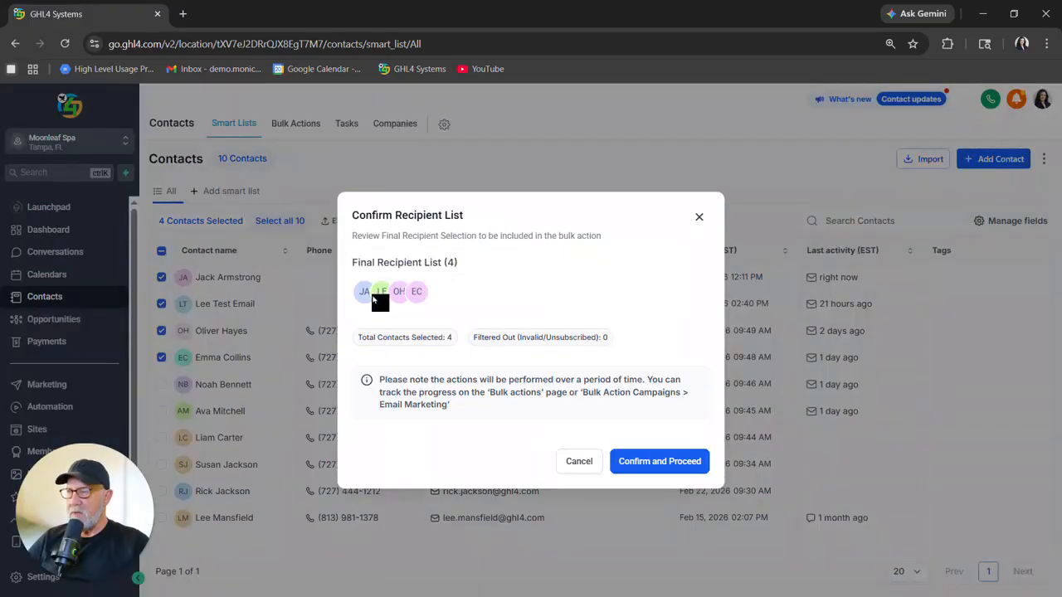
{"action": "left_click", "coordinate": [663, 466]}
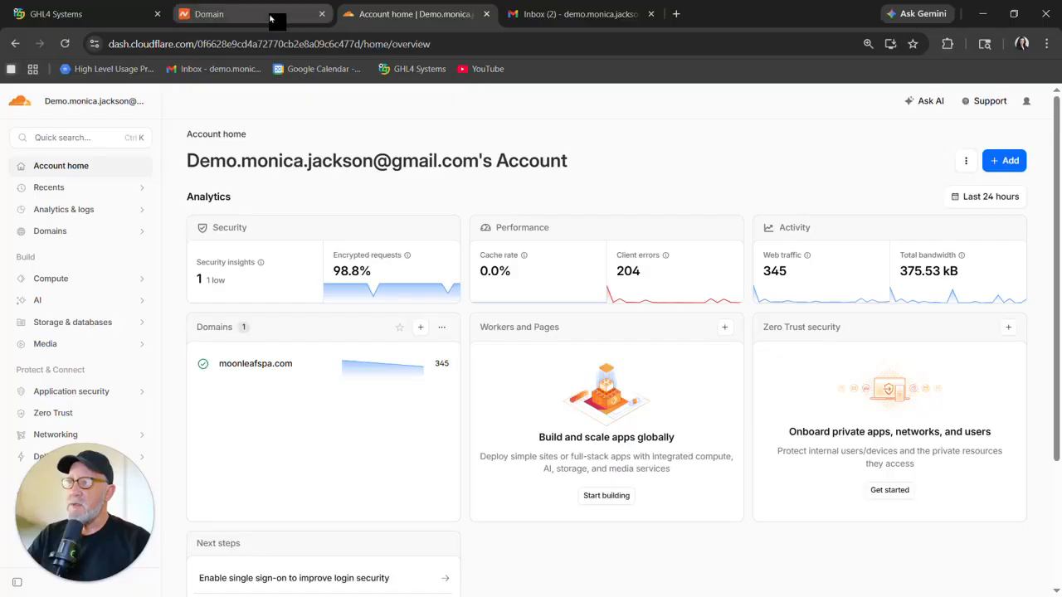
Open Email Routing for moonleafspa.com in the Cloudflare dashboard.
{"action": "left_click", "coordinate": [280, 14]}
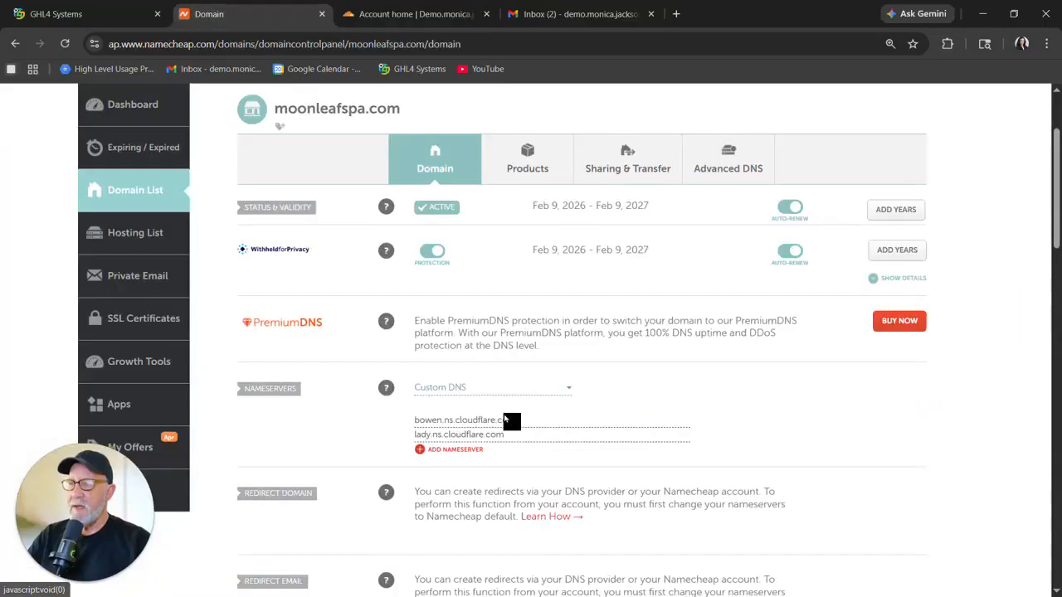
{"action": "left_click", "coordinate": [414, 15]}
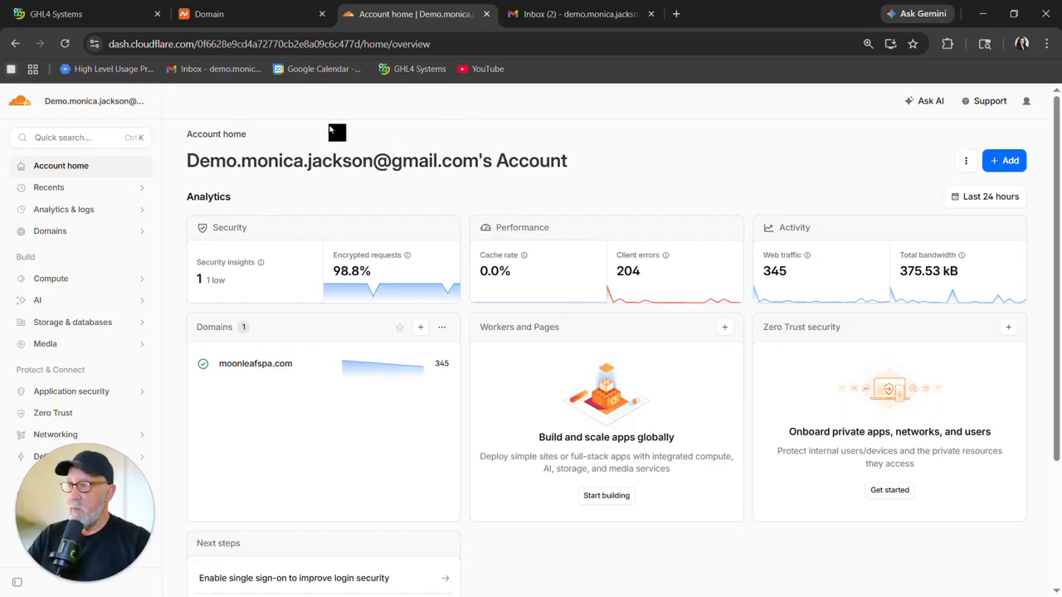
{"action": "left_click", "coordinate": [46, 232]}
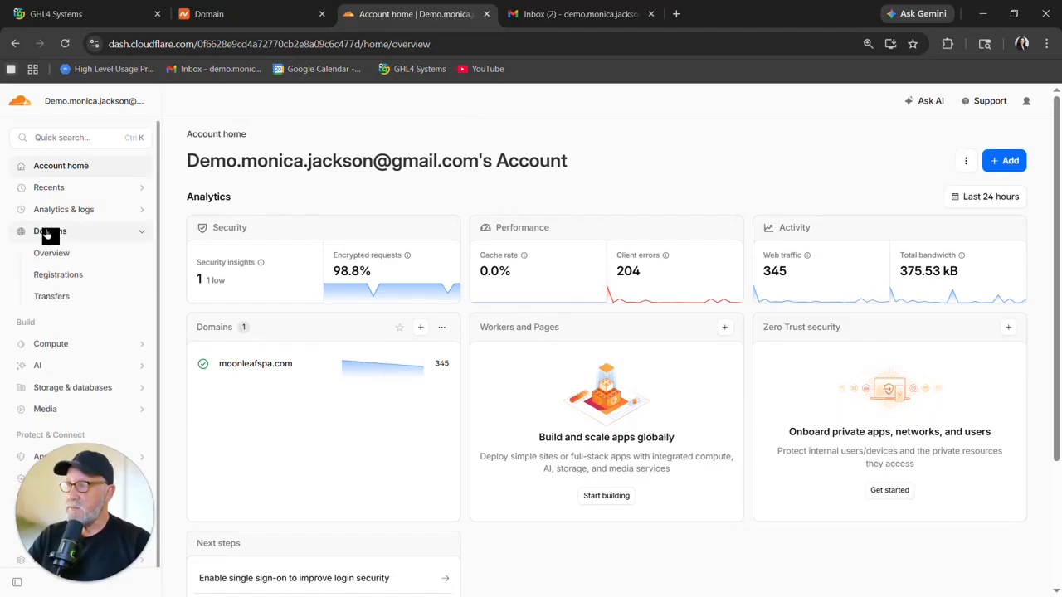
{"action": "left_click", "coordinate": [66, 257]}
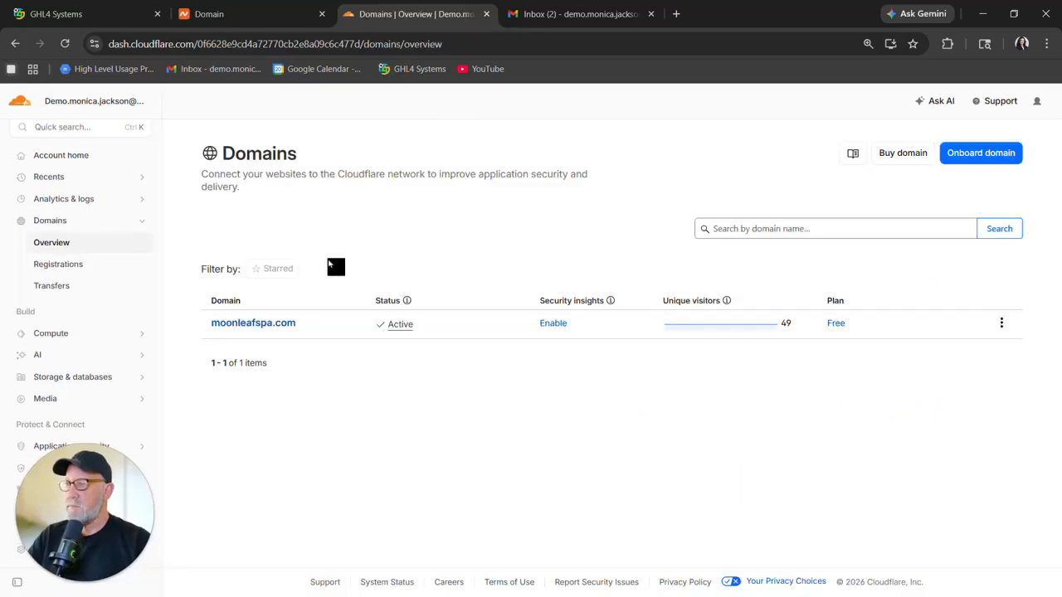
{"action": "left_click", "coordinate": [270, 330]}
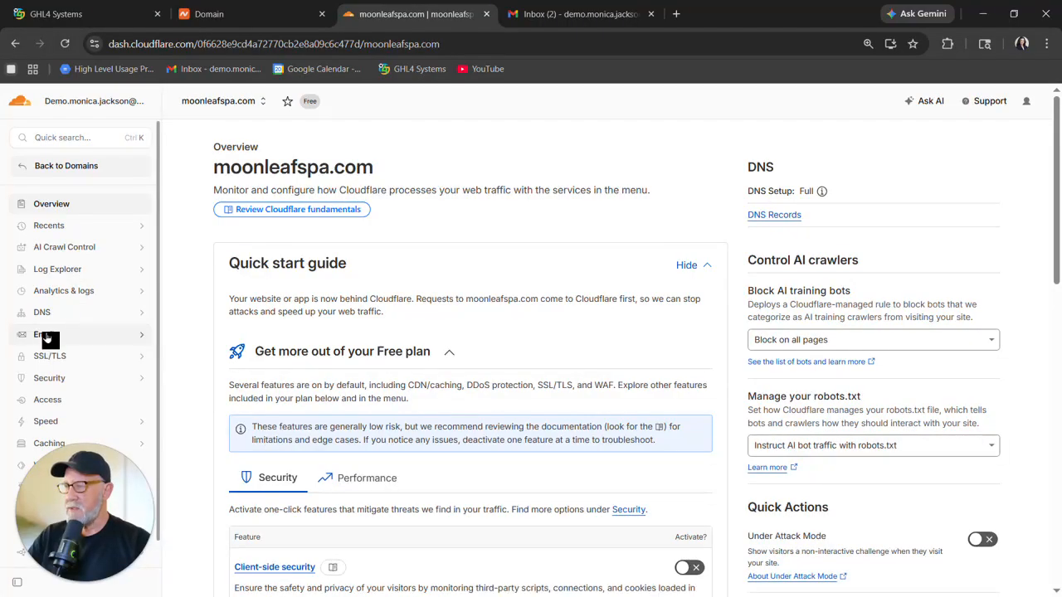
{"action": "left_click", "coordinate": [46, 336]}
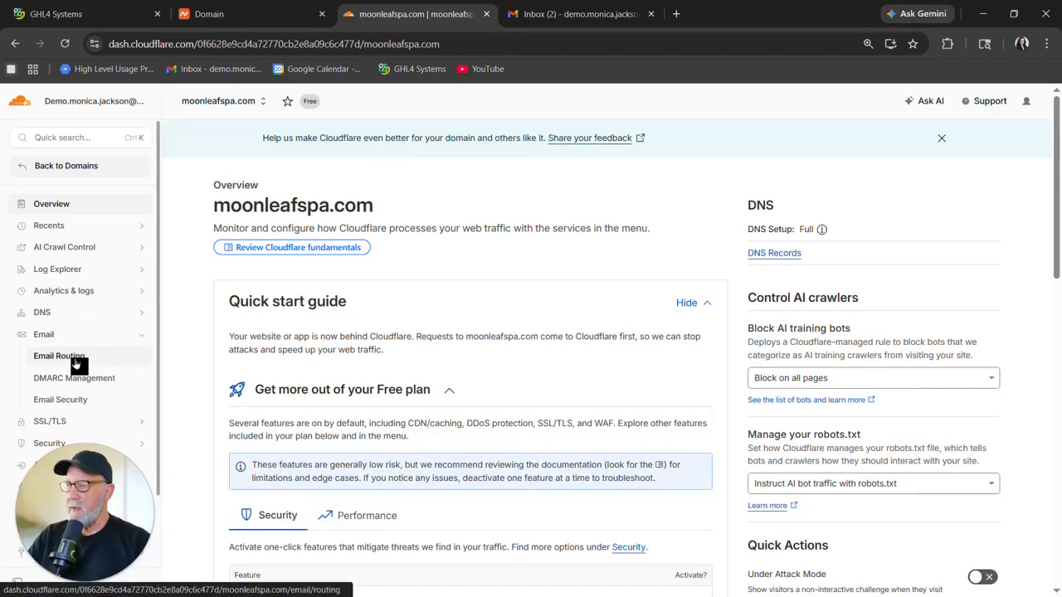
{"action": "left_click", "coordinate": [74, 362]}
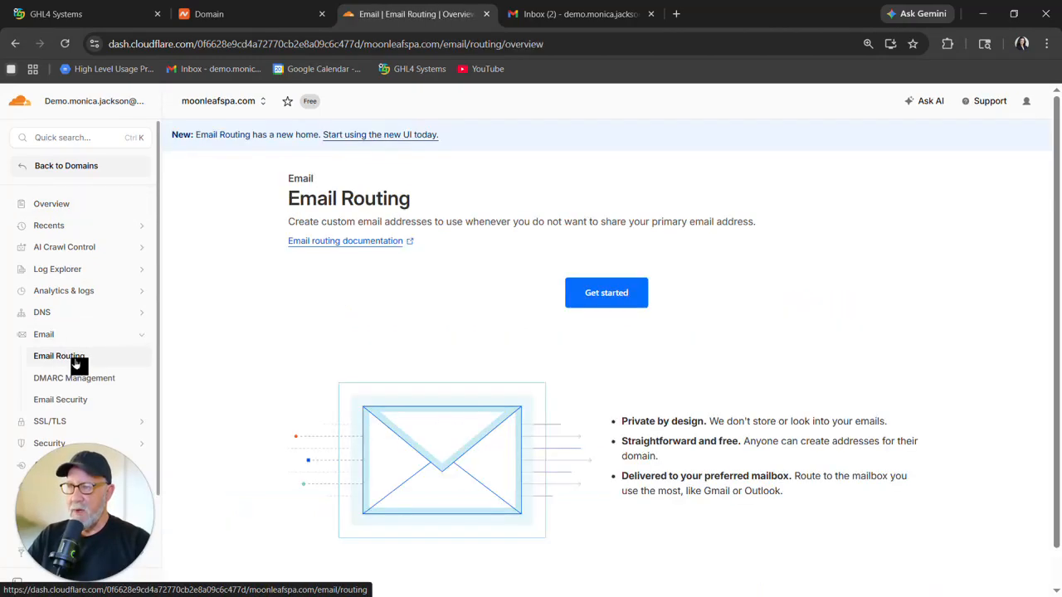
Start Email Routing setup with a custom address at moonleafspa.com forwarding to the owner's Gmail address, continuing to DNS configuration.
{"action": "left_click", "coordinate": [606, 299]}
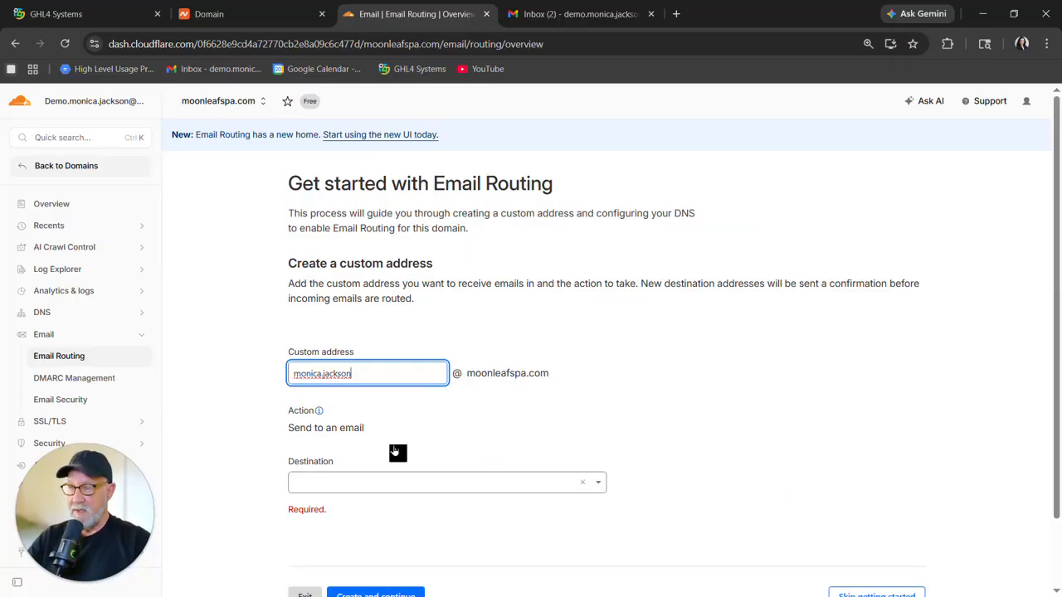
{"action": "key", "text": "ctrl+Tab"}
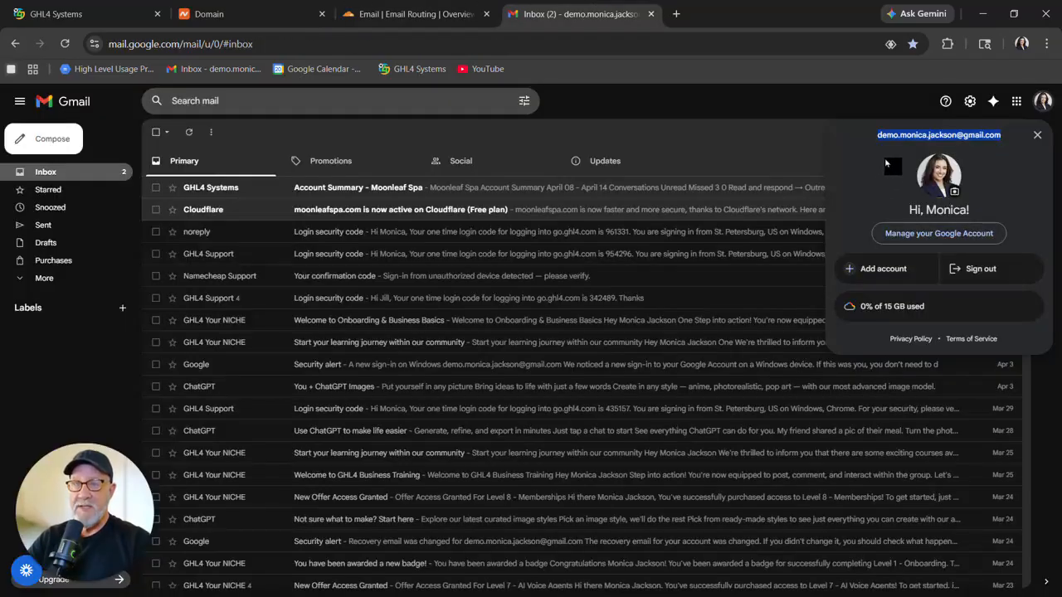
{"action": "key", "text": "ctrl+shift+Tab"}
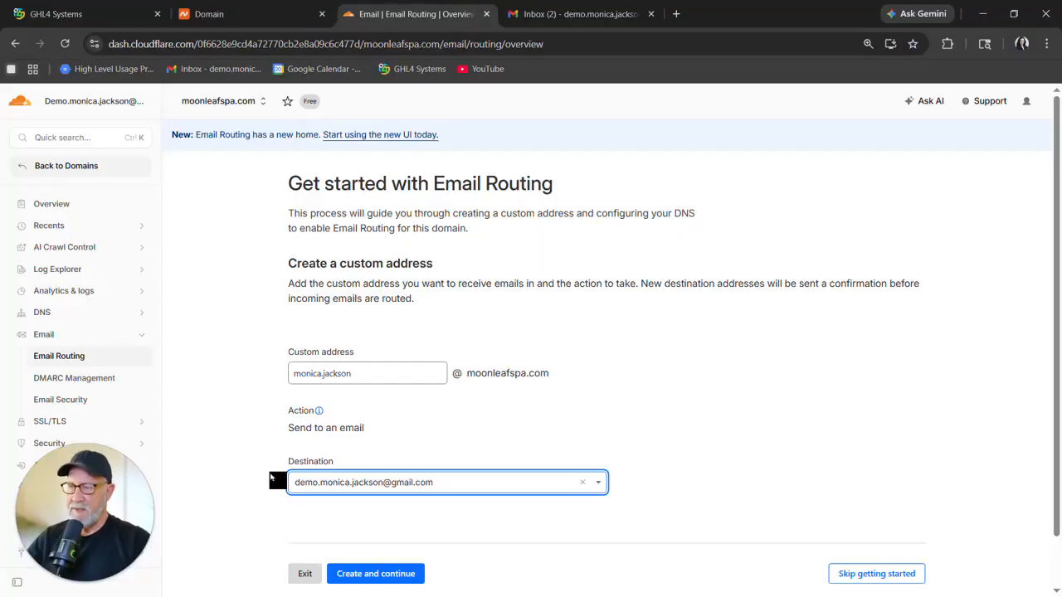
{"action": "scroll", "coordinate": [269, 480], "scroll_direction": "down", "scroll_amount": 1}
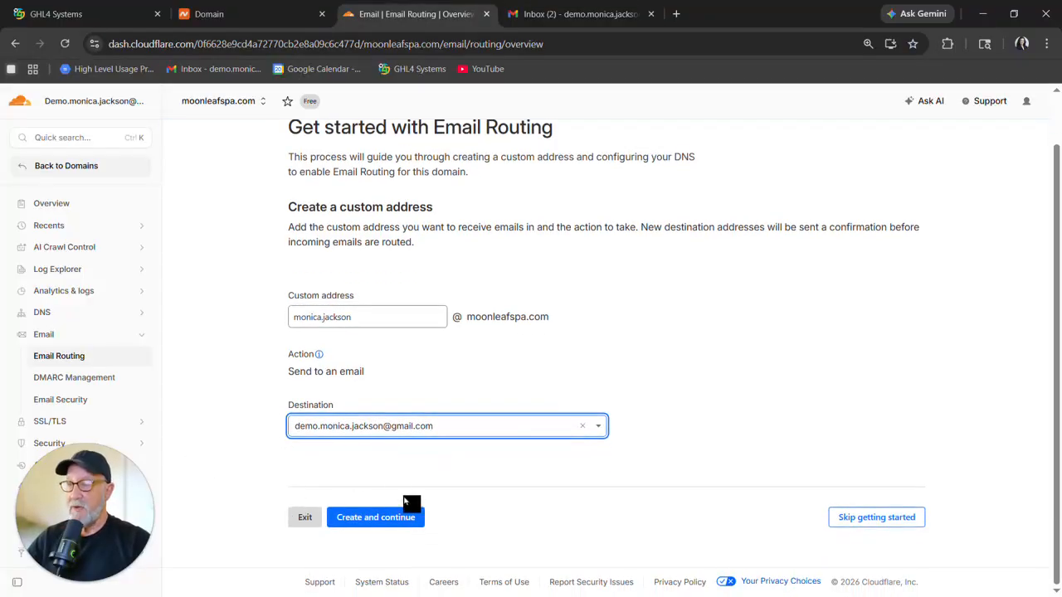
{"action": "left_click", "coordinate": [386, 518]}
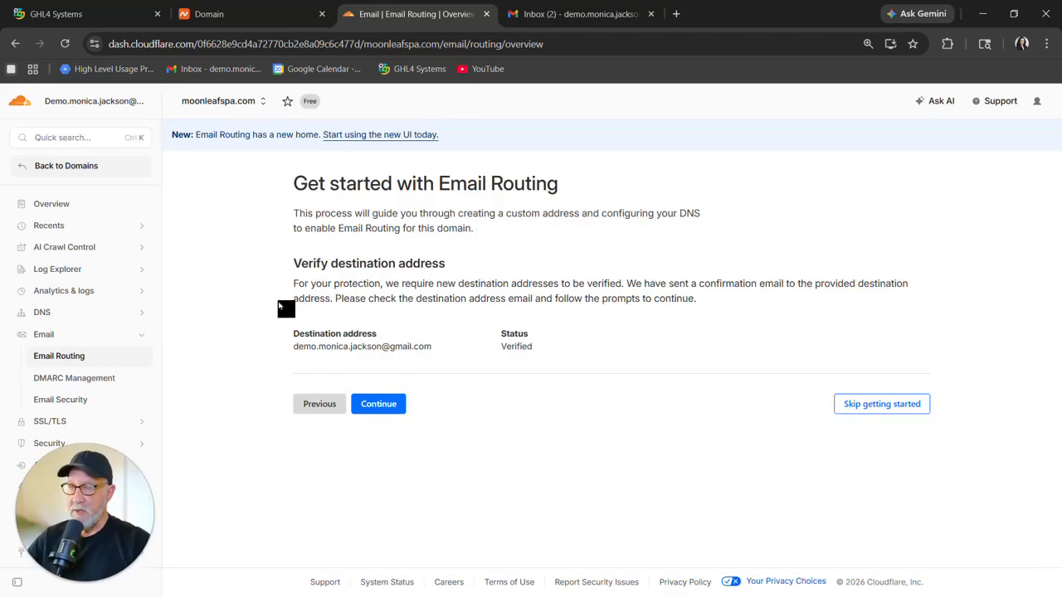
{"action": "left_click", "coordinate": [378, 404]}
{"action": "scroll", "coordinate": [286, 373], "scroll_direction": "down", "scroll_amount": 3}
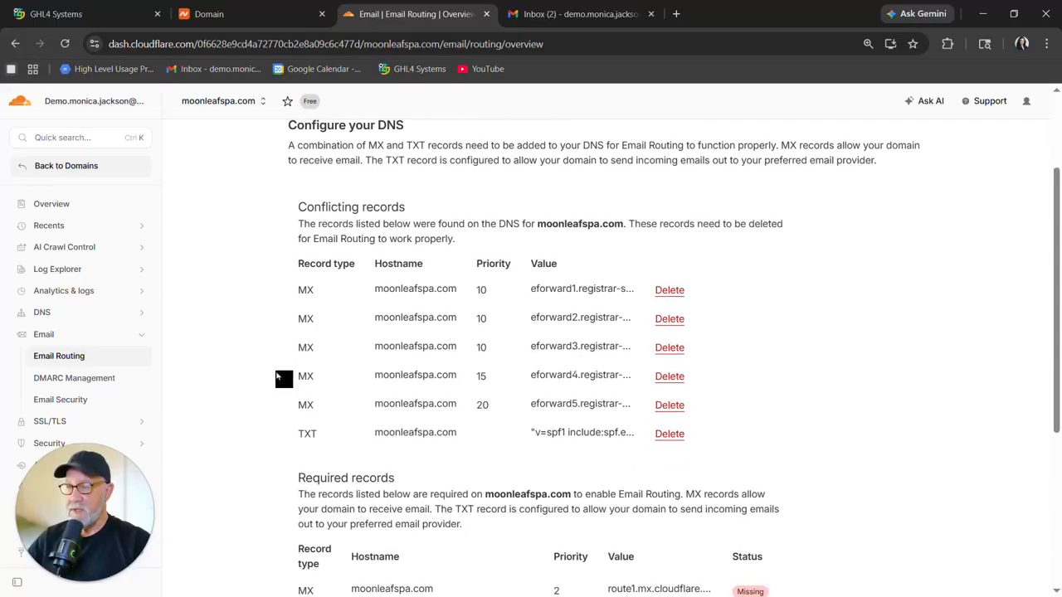
Delete all the conflicting registrar MX and SPF TXT records listed for moonleafspa.com, confirming the deletion.
{"action": "scroll", "coordinate": [290, 369], "scroll_direction": "down", "scroll_amount": 1}
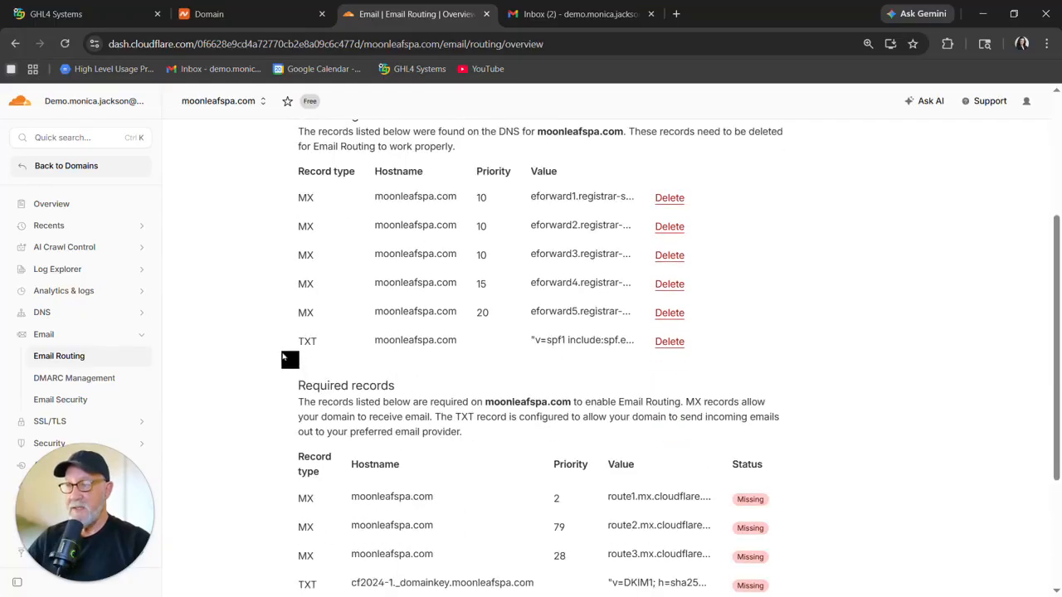
{"action": "scroll", "coordinate": [280, 361], "scroll_direction": "down", "scroll_amount": 1}
{"action": "scroll", "coordinate": [280, 362], "scroll_direction": "up", "scroll_amount": 1}
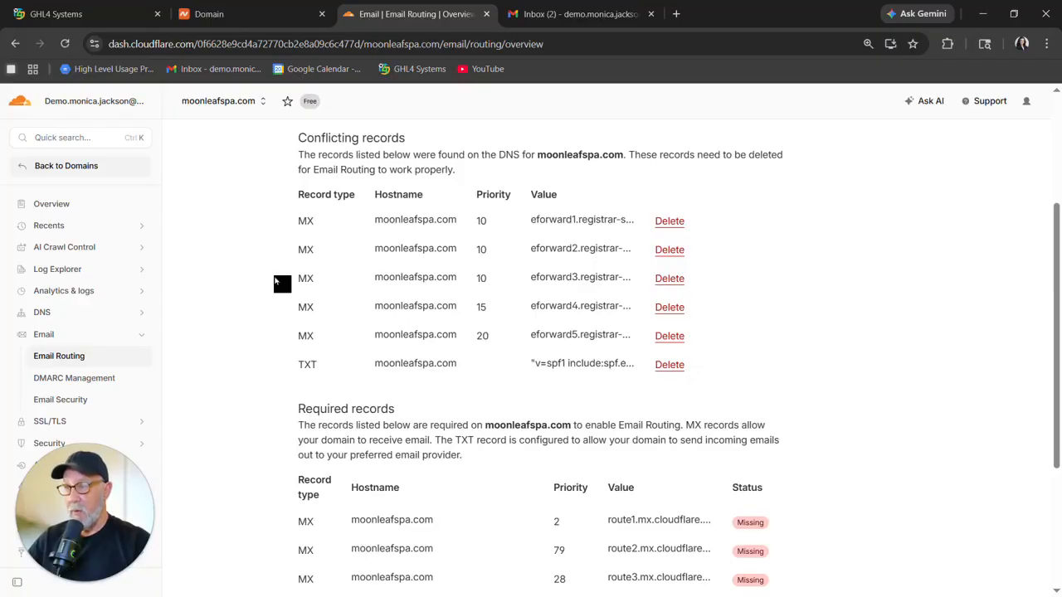
{"action": "scroll", "coordinate": [277, 283], "scroll_direction": "up", "scroll_amount": 1}
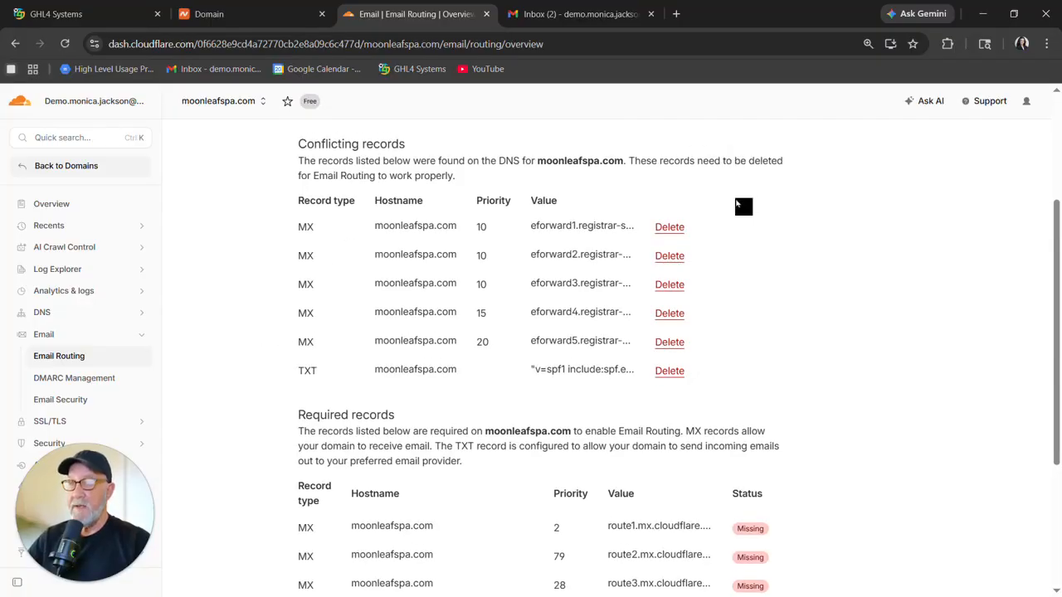
{"action": "left_click", "coordinate": [670, 227]}
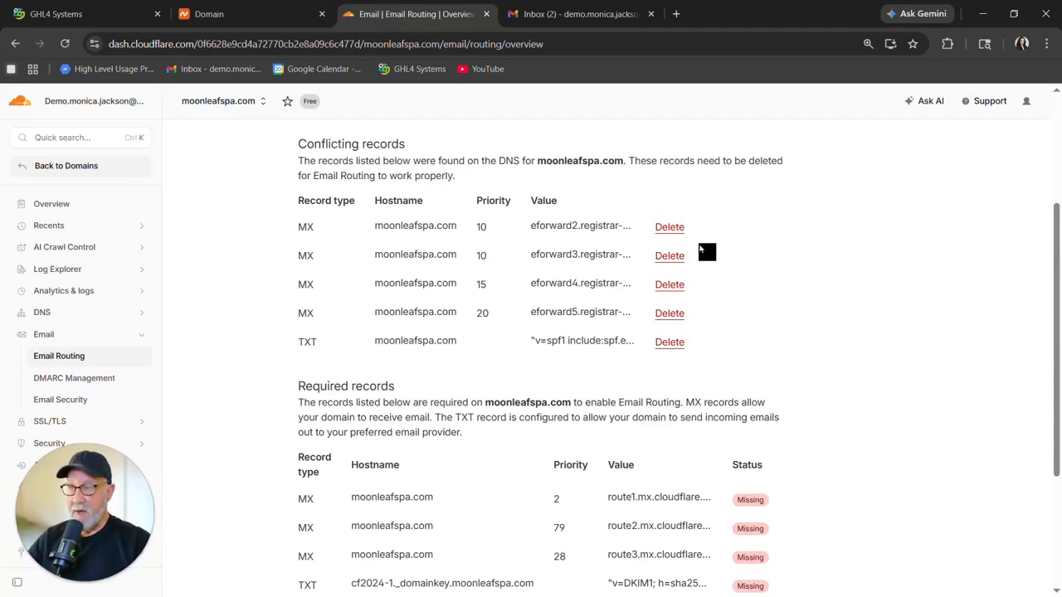
{"action": "left_click", "coordinate": [670, 228]}
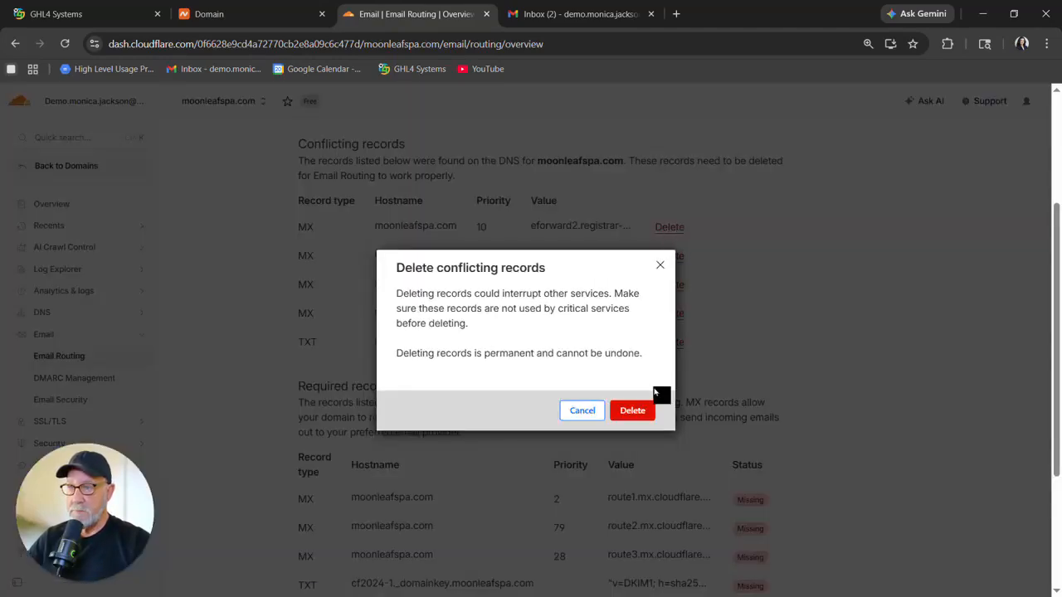
{"action": "left_click", "coordinate": [627, 411]}
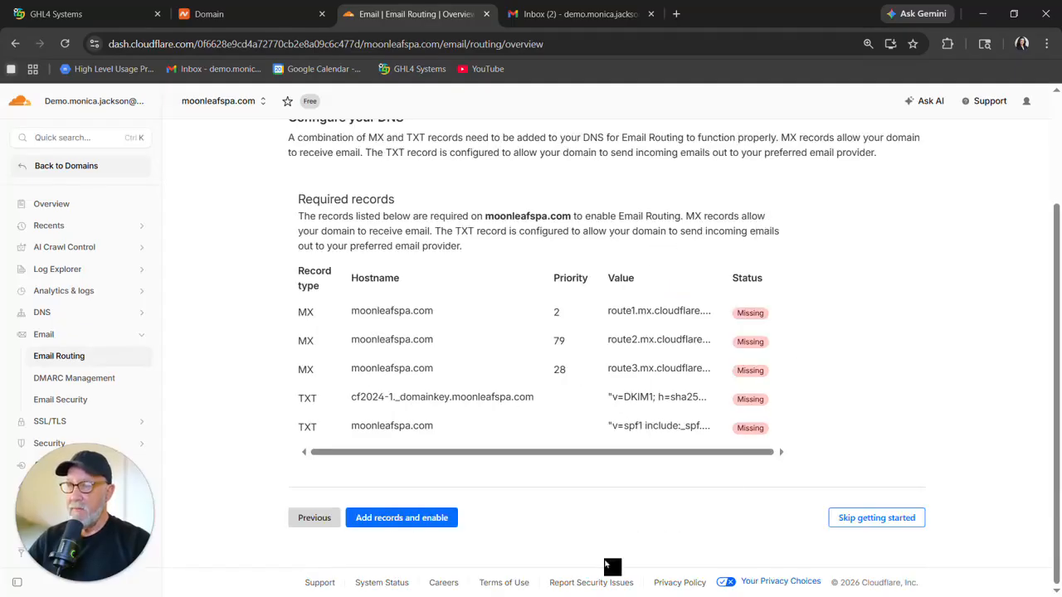
Add the required Cloudflare MX and TXT records and enable Email Routing for the domain.
{"action": "left_click", "coordinate": [411, 518]}
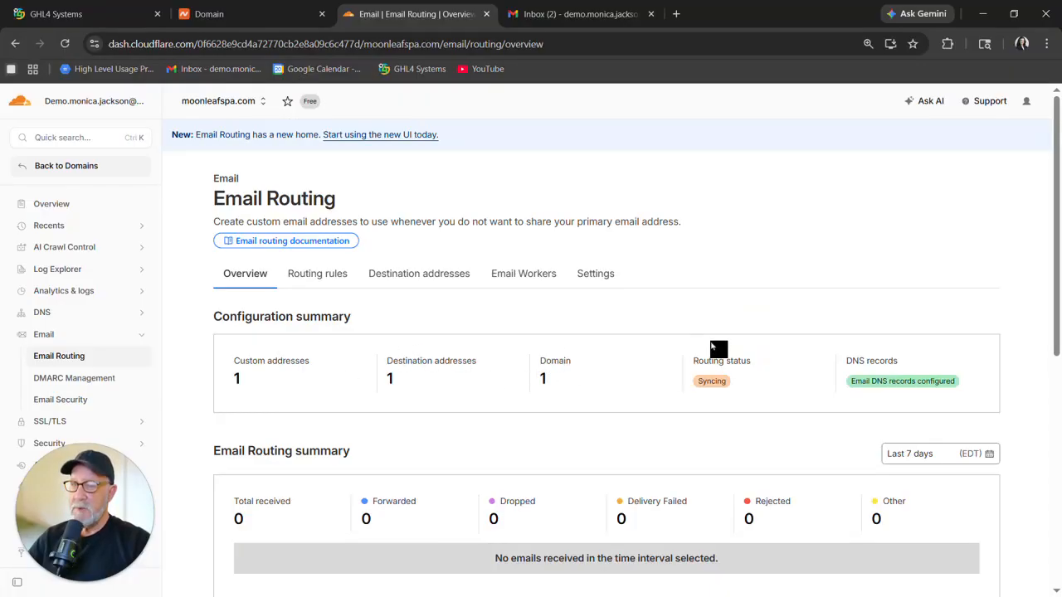
{"action": "scroll", "coordinate": [598, 363], "scroll_direction": "down", "scroll_amount": 3}
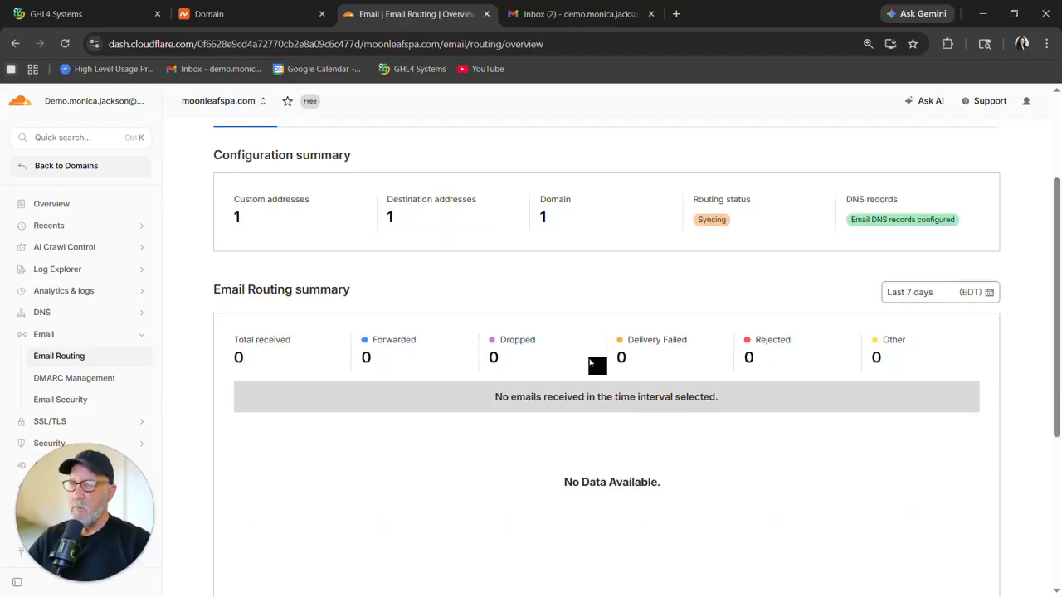
{"action": "scroll", "coordinate": [592, 365], "scroll_direction": "up", "scroll_amount": 2}
{"action": "scroll", "coordinate": [592, 363], "scroll_direction": "up", "scroll_amount": 1}
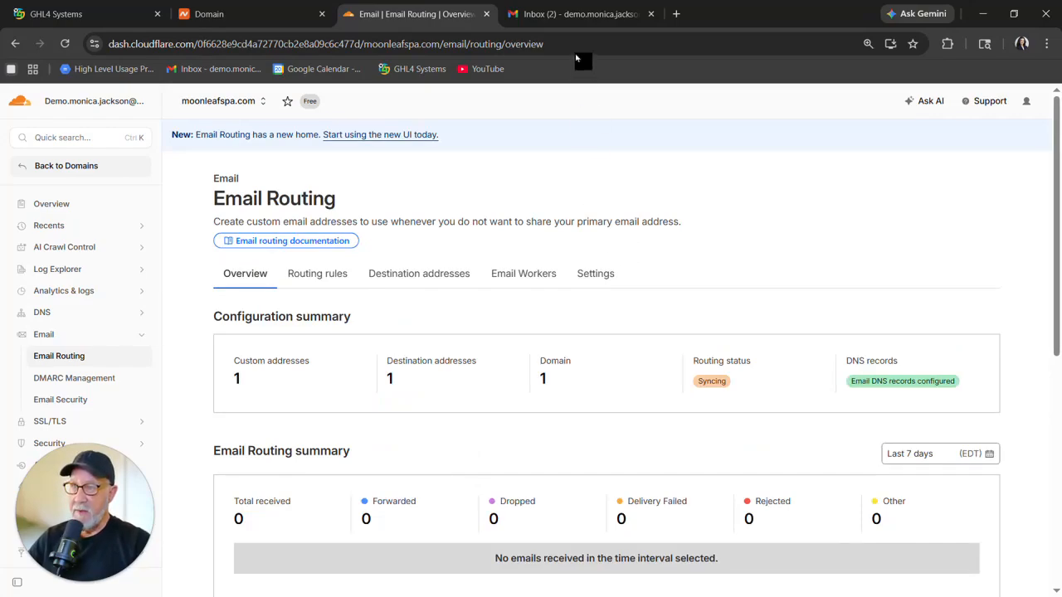
Review the verified destination addresses and the routing rules for custom and catch-all addresses.
{"action": "left_click", "coordinate": [455, 273]}
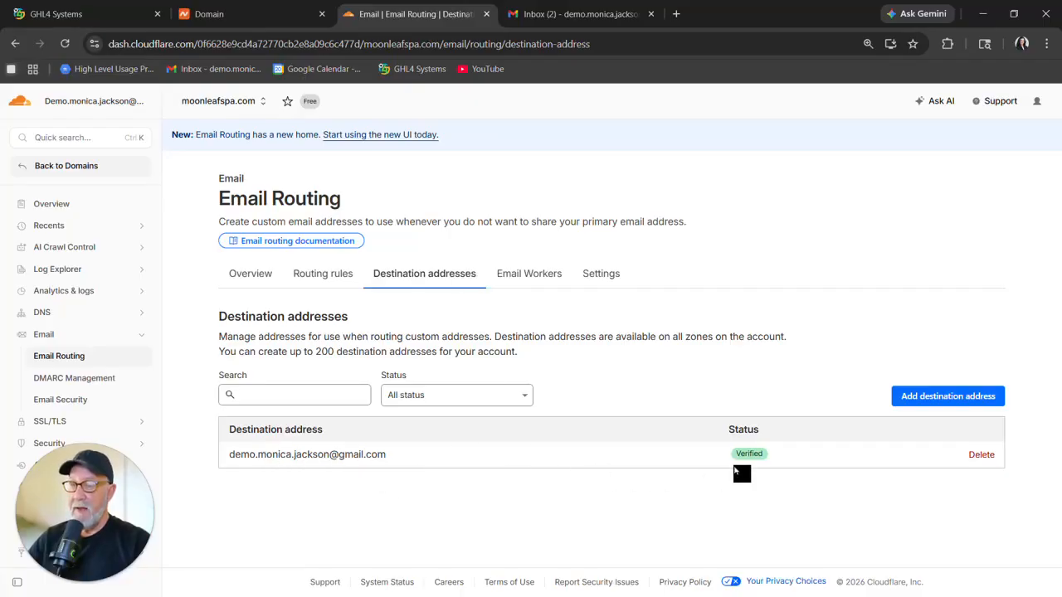
{"action": "left_click", "coordinate": [316, 275]}
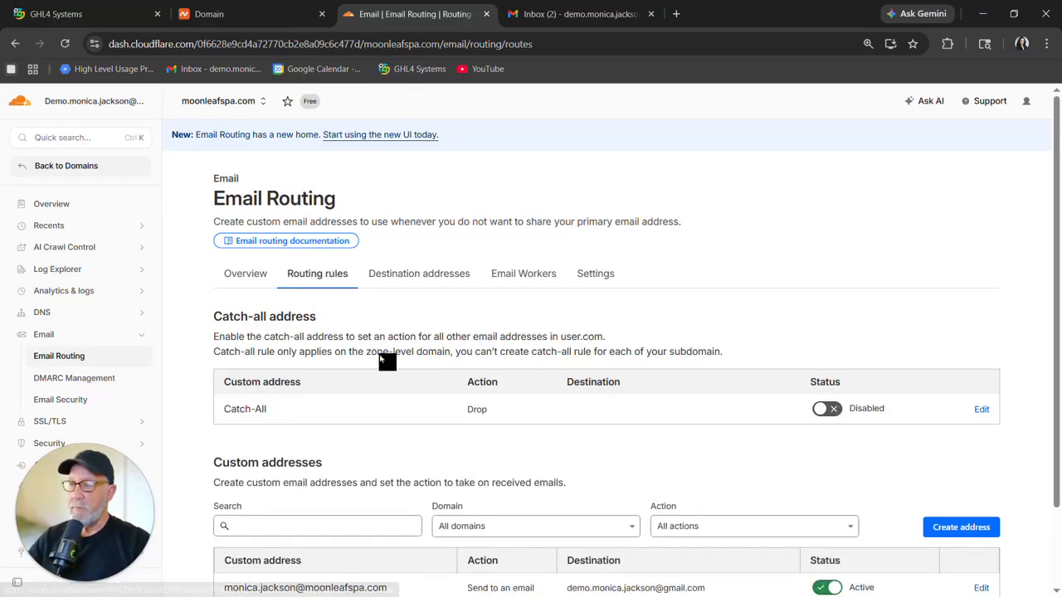
{"action": "scroll", "coordinate": [387, 358], "scroll_direction": "down", "scroll_amount": 2}
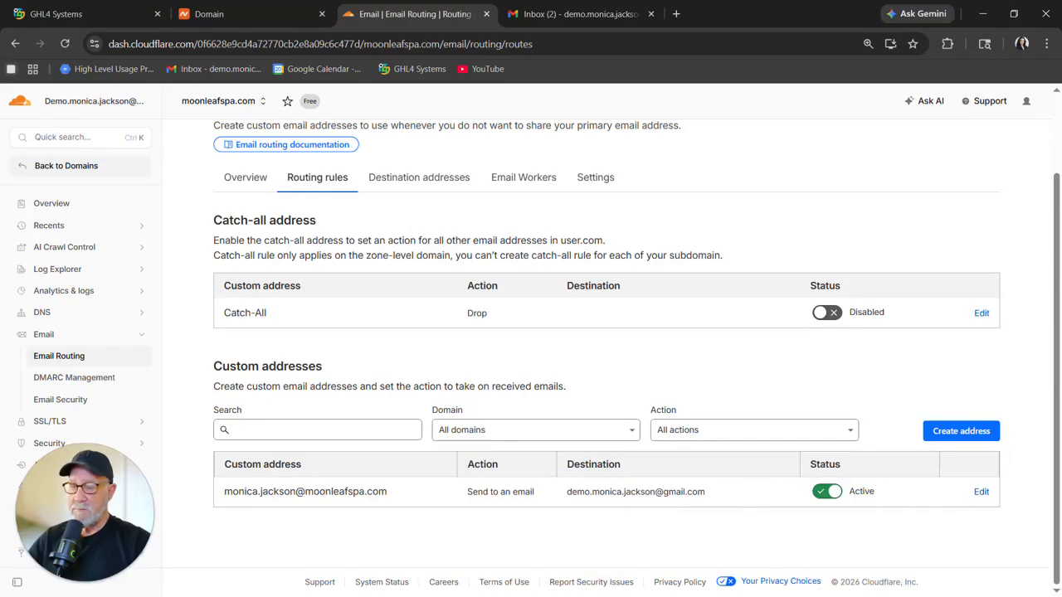
Compose and send a test email from a second Gmail account to the custom moonleafspa.com address.
{"action": "key", "text": "alt+Tab"}
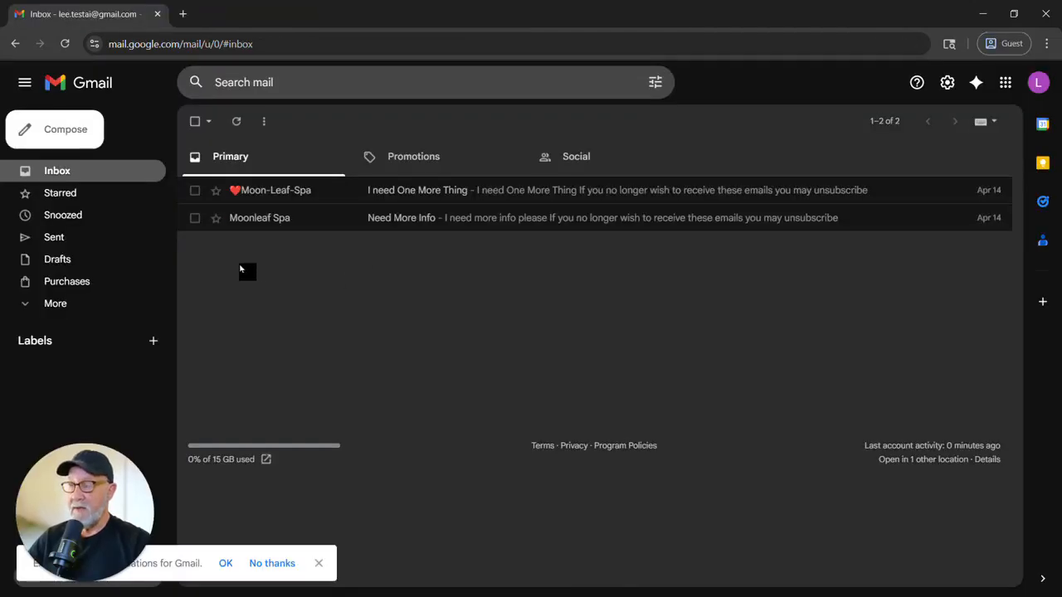
{"action": "left_click", "coordinate": [67, 133]}
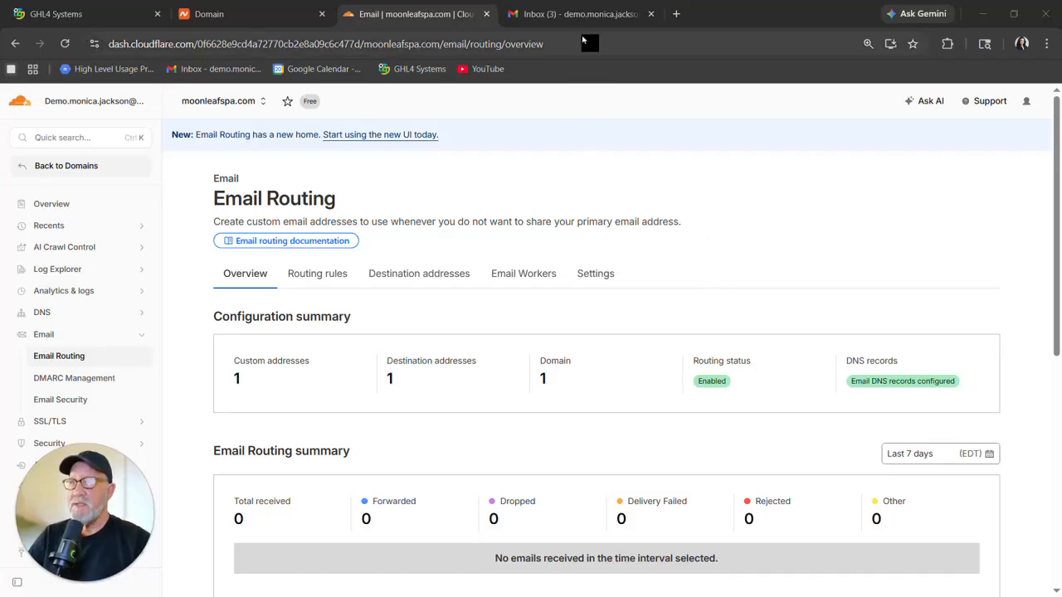
Open the forwarded test email in the owner's Gmail inbox and inspect its sender and recipient details.
{"action": "left_click", "coordinate": [581, 14]}
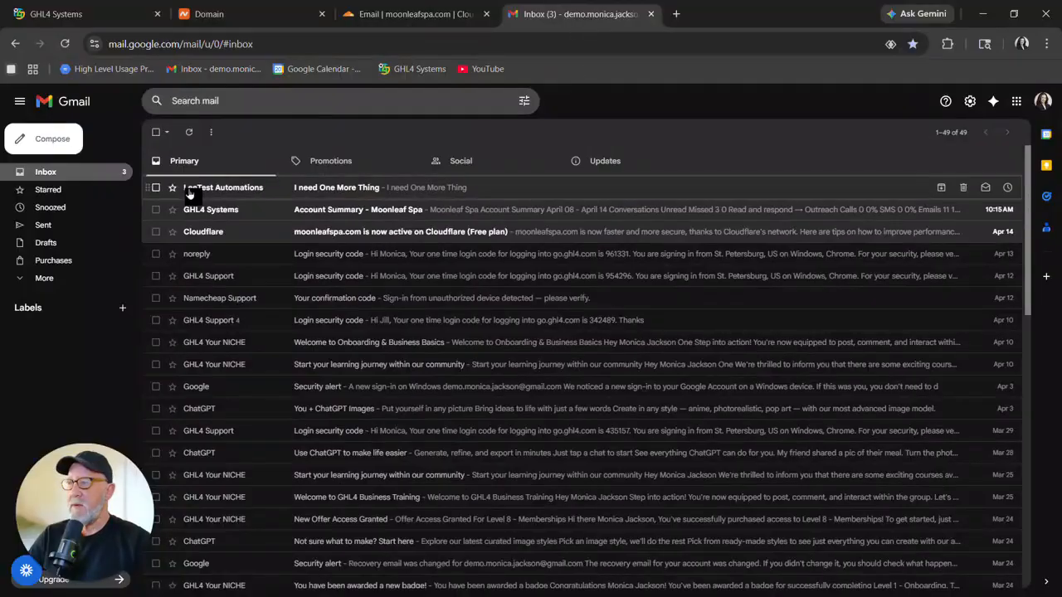
{"action": "left_click", "coordinate": [349, 193]}
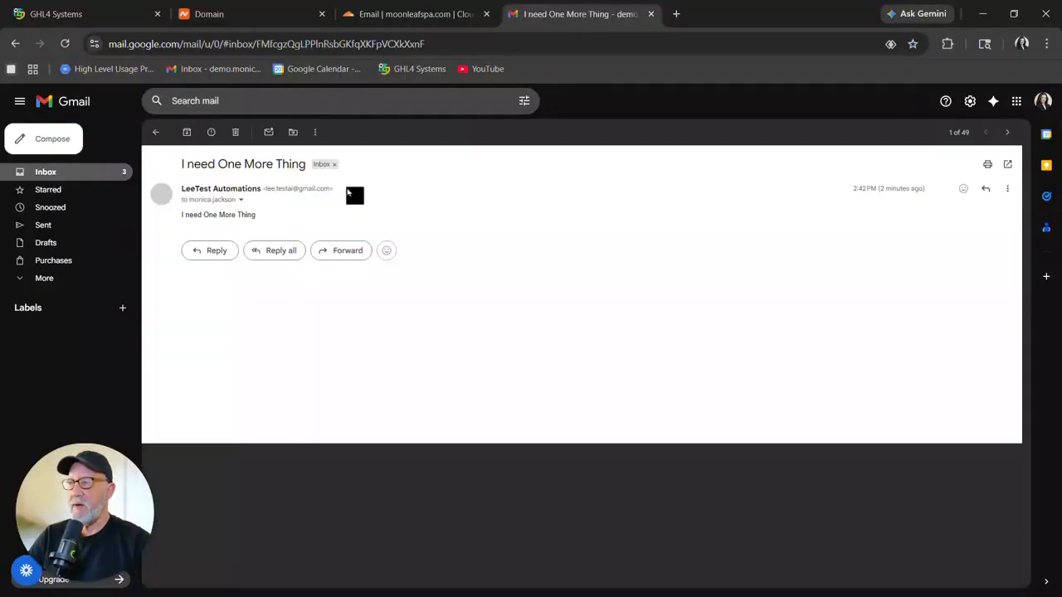
{"action": "left_click", "coordinate": [241, 202]}
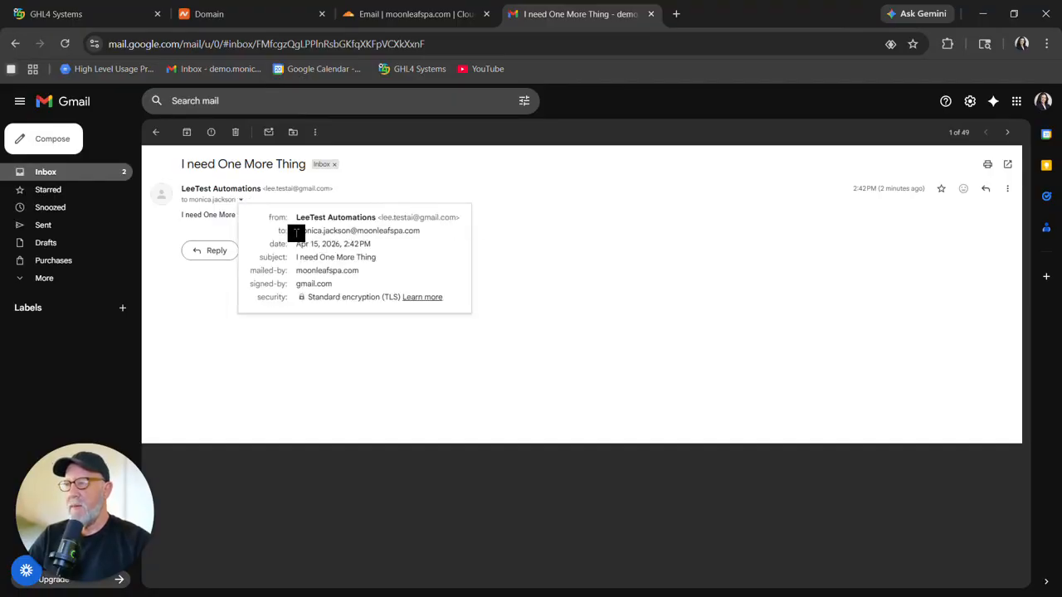
{"action": "left_click_drag", "start_coordinate": [296, 233], "coordinate": [450, 237]}
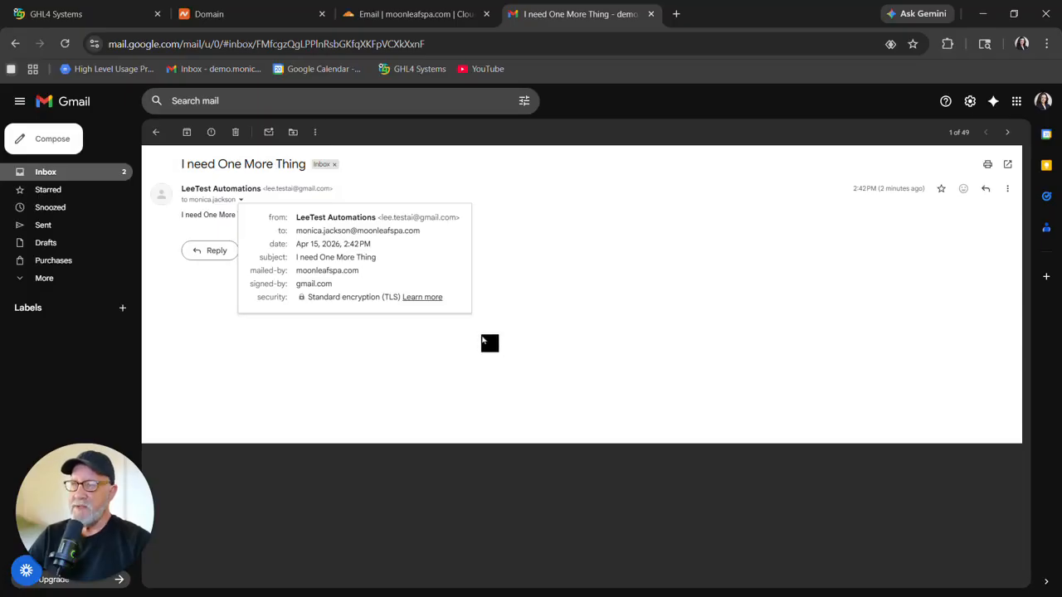
{"action": "left_click", "coordinate": [423, 17]}
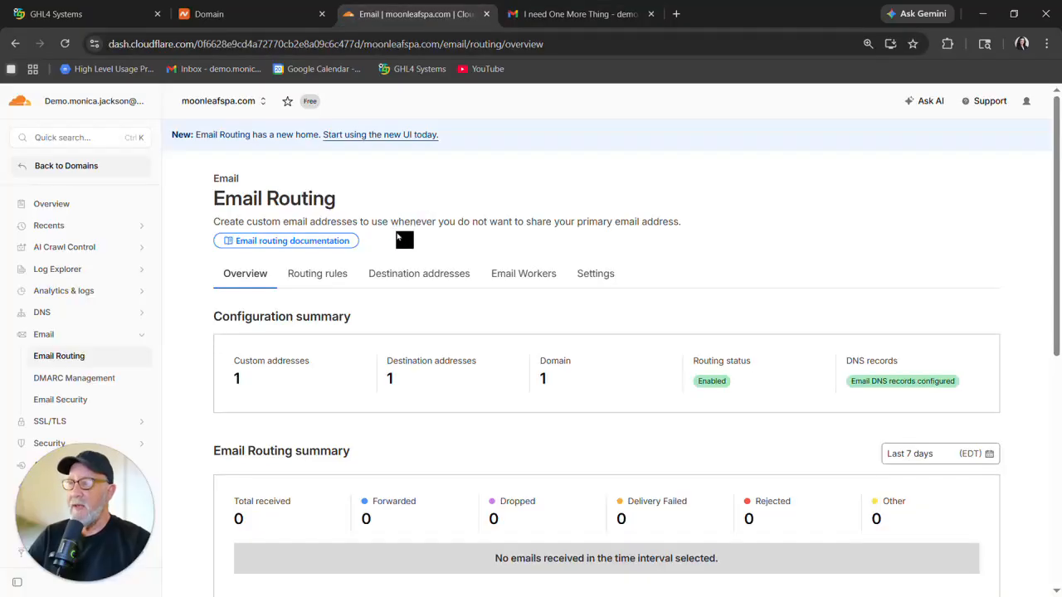
{"action": "left_click", "coordinate": [314, 274]}
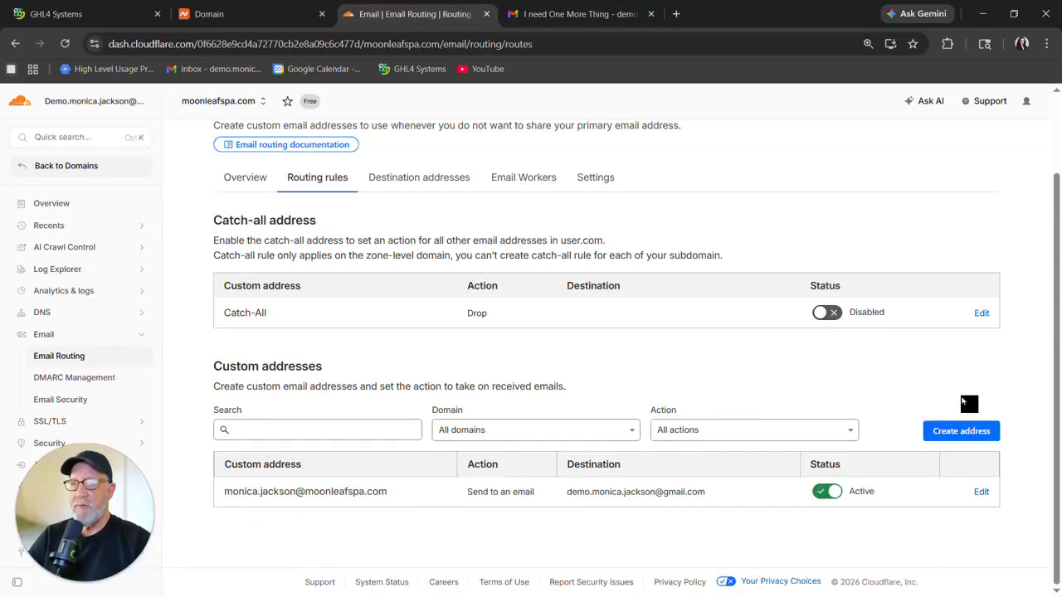
{"action": "left_click", "coordinate": [958, 430]}
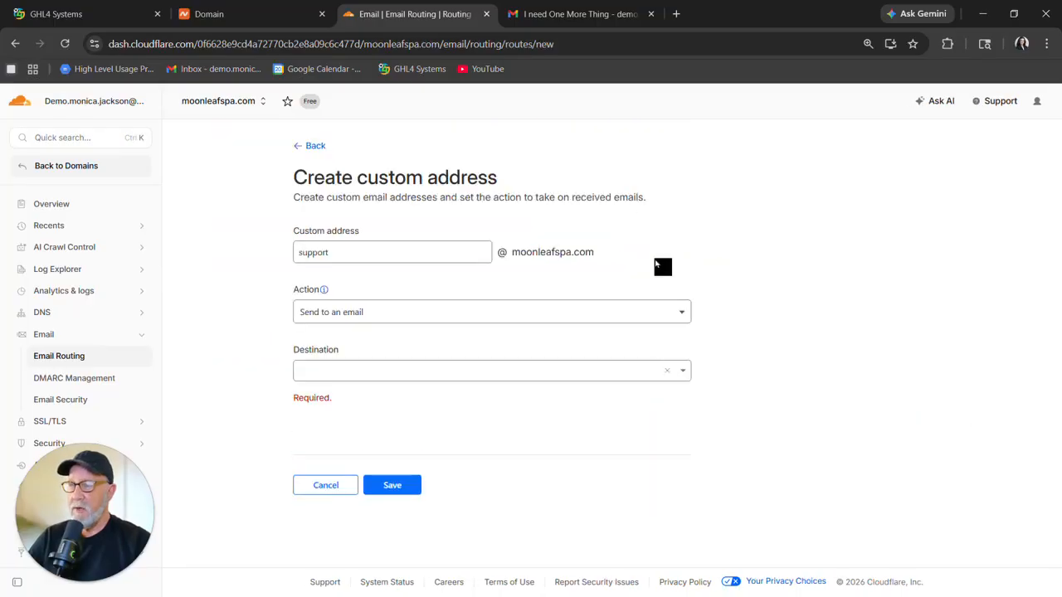
{"action": "left_click", "coordinate": [651, 321]}
{"action": "left_click", "coordinate": [423, 352]}
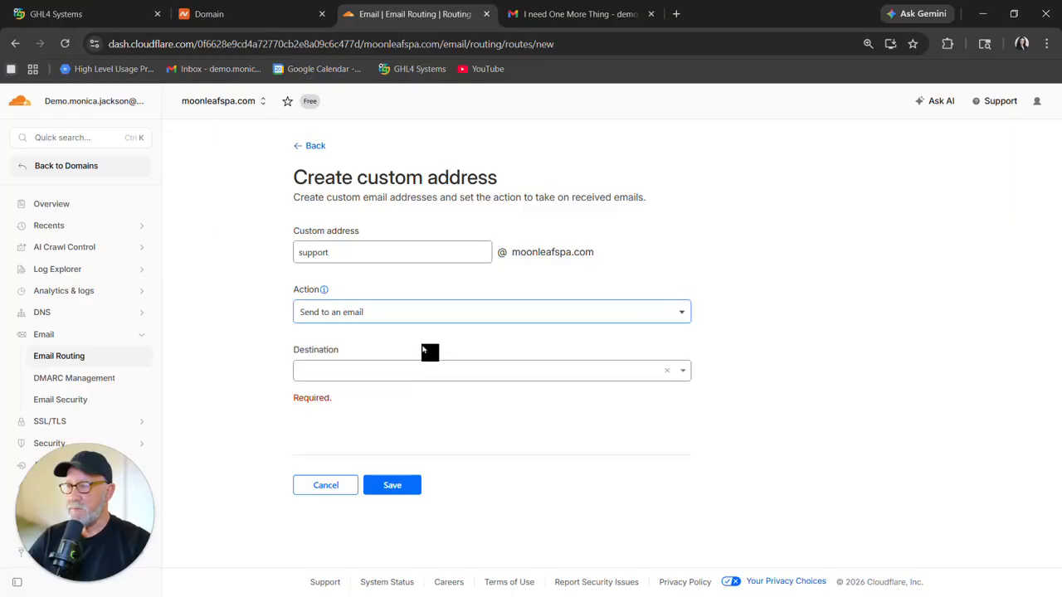
{"action": "left_click", "coordinate": [657, 372]}
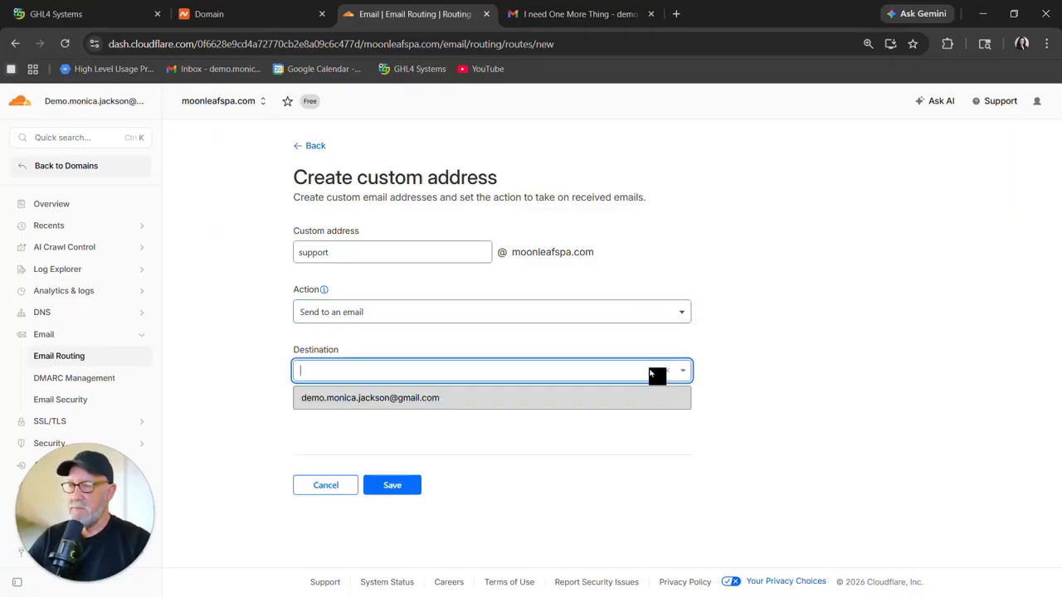
{"action": "left_click", "coordinate": [421, 404]}
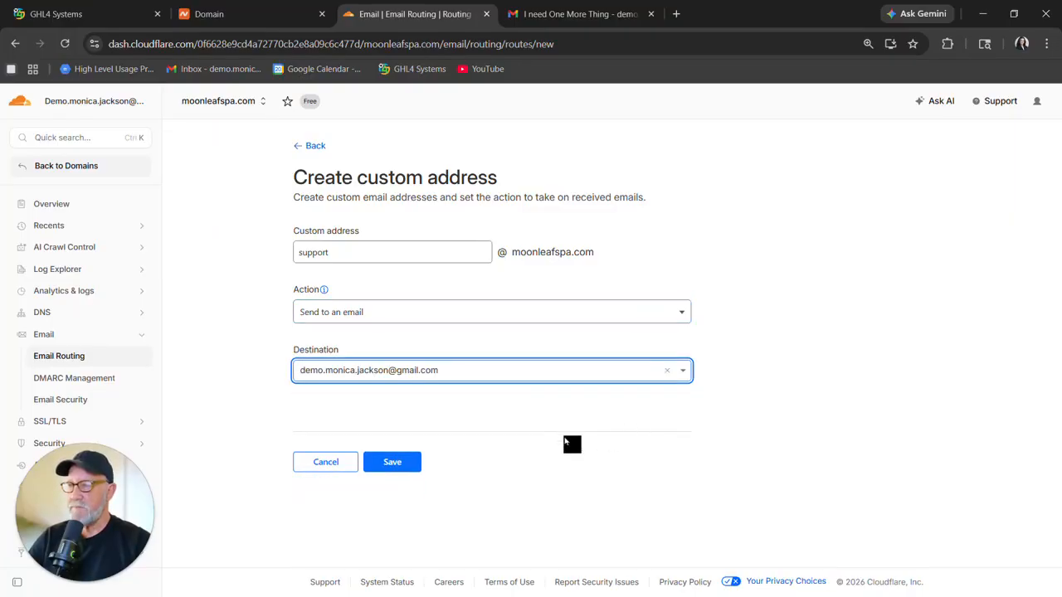
{"action": "left_click", "coordinate": [402, 458]}
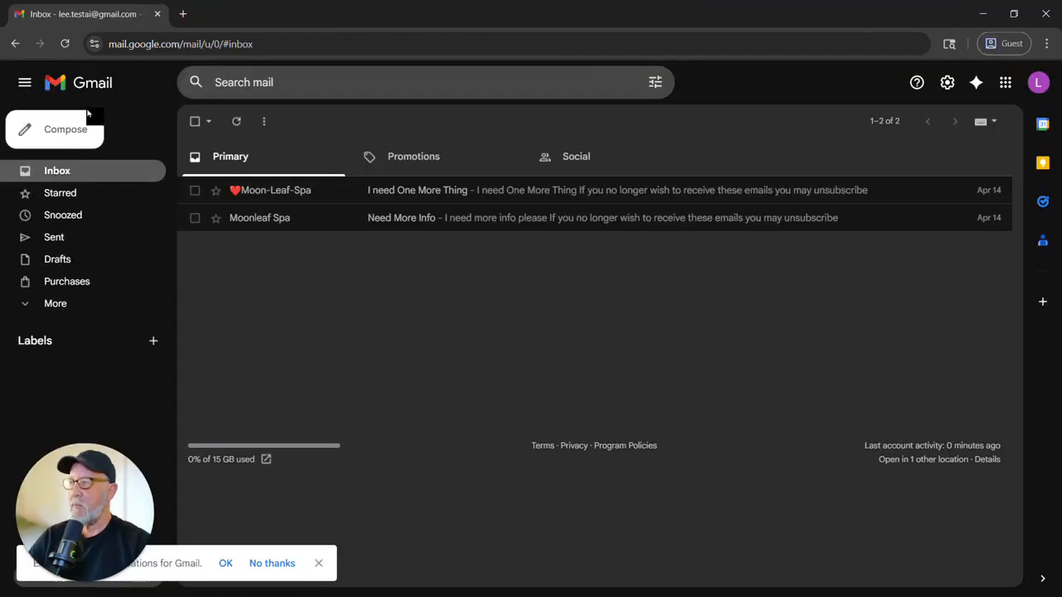
From the second Gmail account, send a test email titled "Sending to Support@ for a test" to the support address.
{"action": "left_click", "coordinate": [69, 130]}
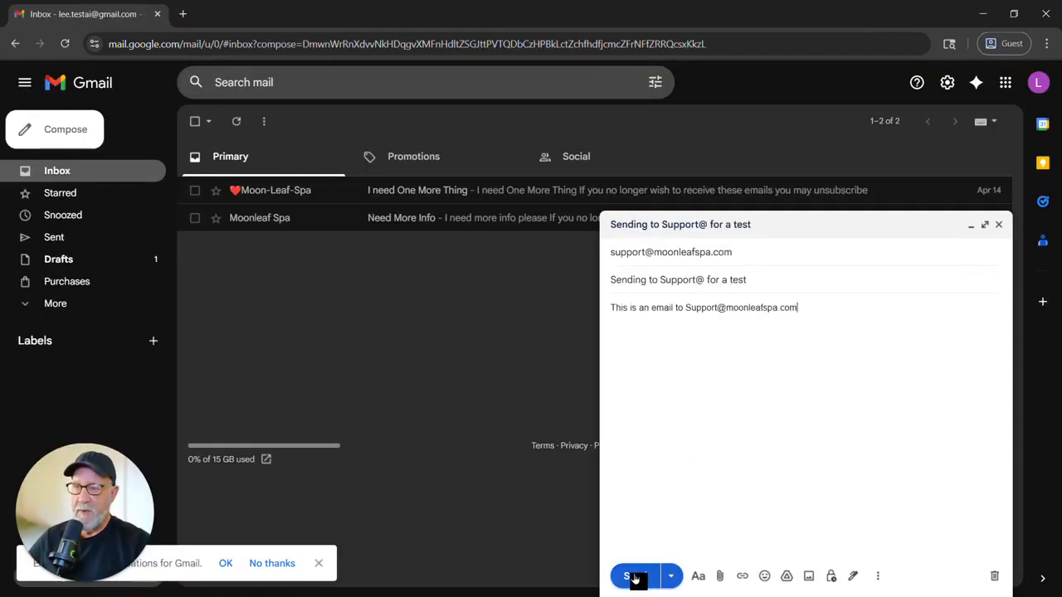
{"action": "left_click", "coordinate": [635, 575]}
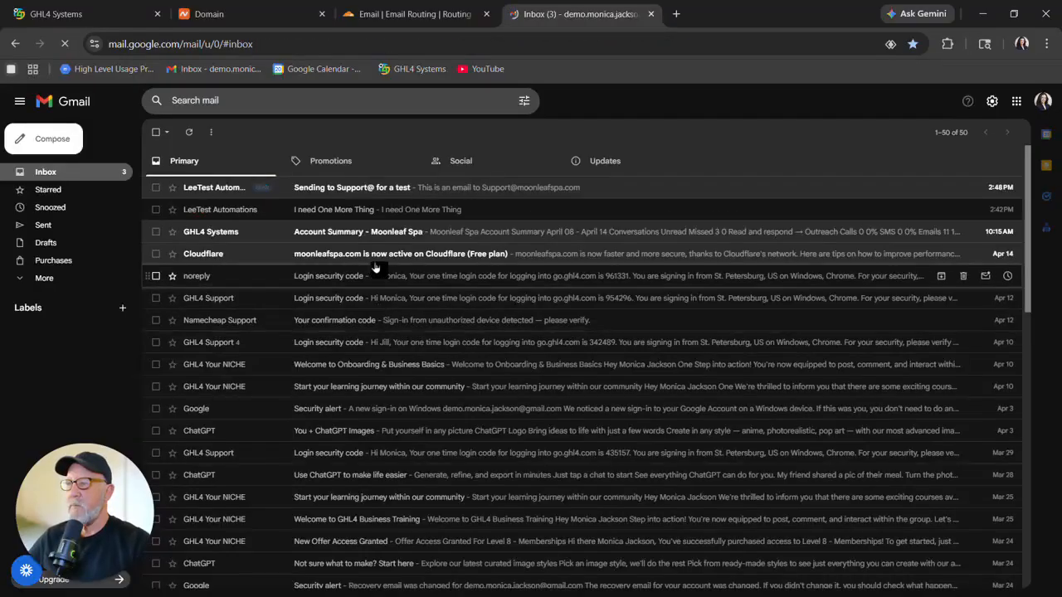
Open the received support test email in the owner's inbox, check its details, and compare with the routing rules.
{"action": "left_click", "coordinate": [433, 190]}
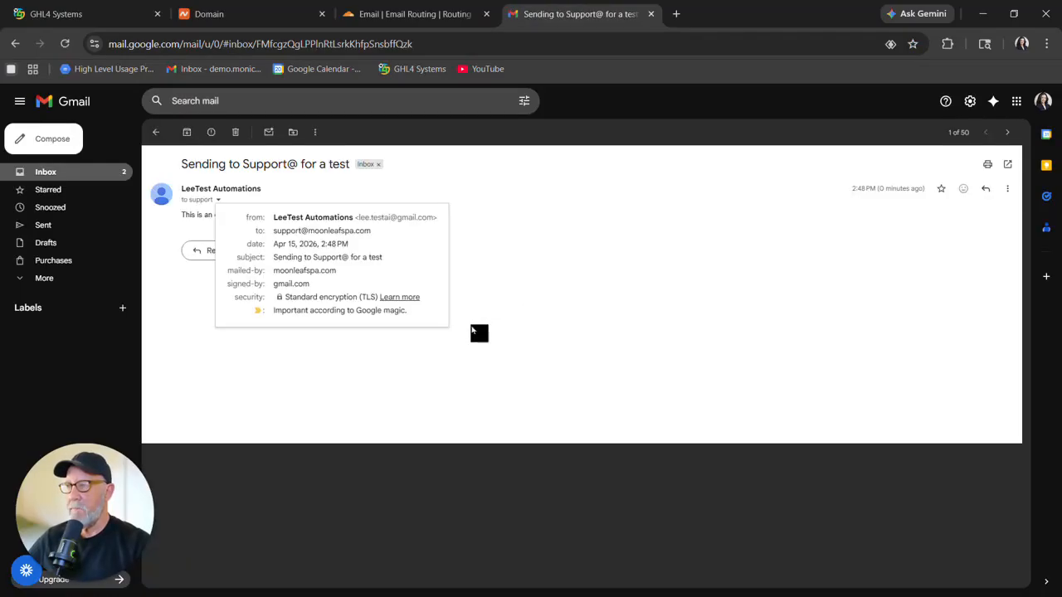
{"action": "key", "text": "ctrl+shift+Tab"}
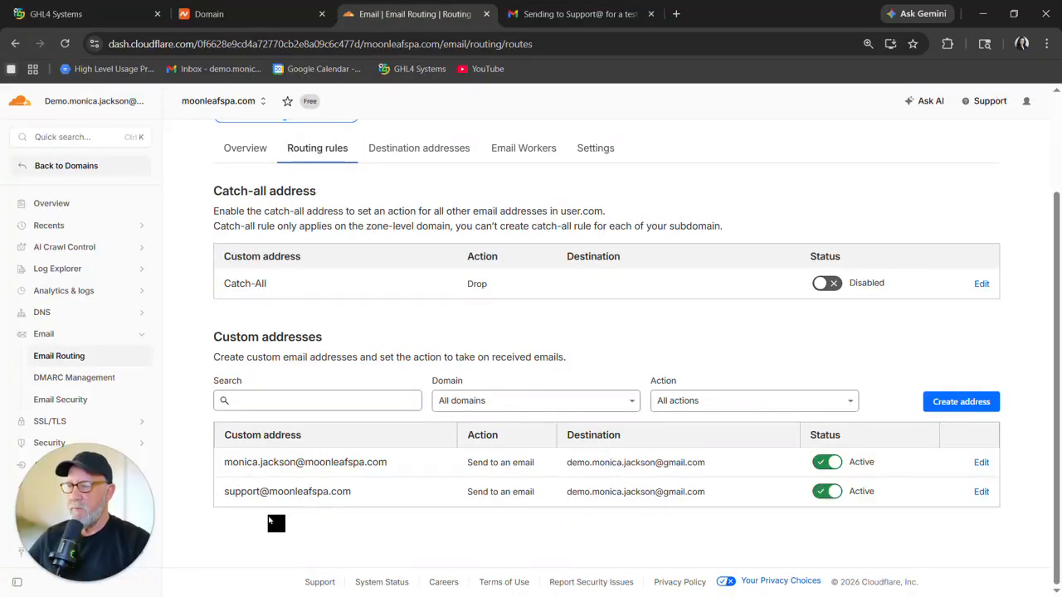
{"action": "left_click", "coordinate": [580, 17]}
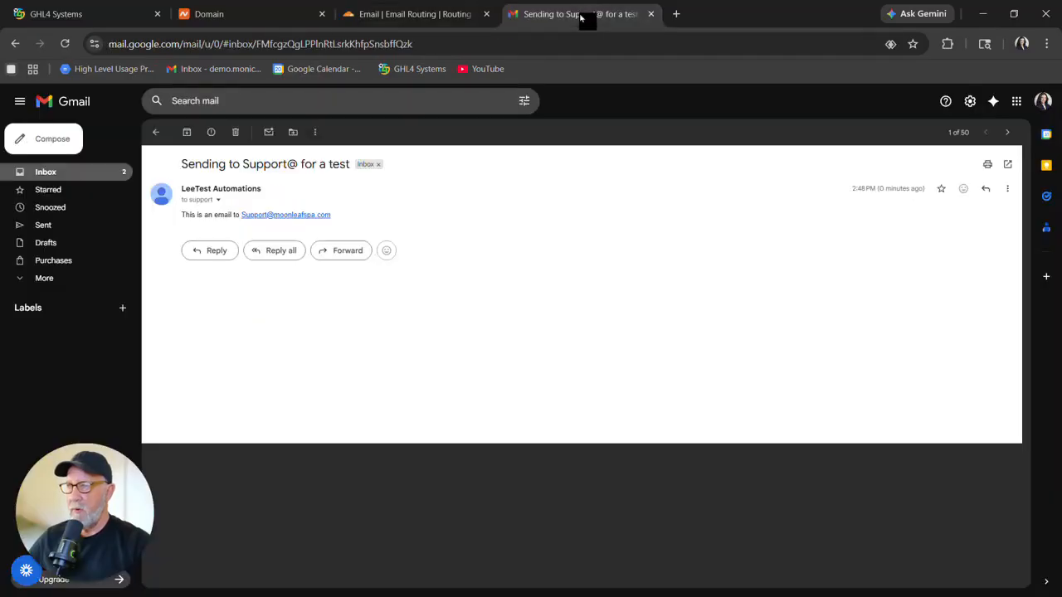
{"action": "left_click", "coordinate": [353, 17]}
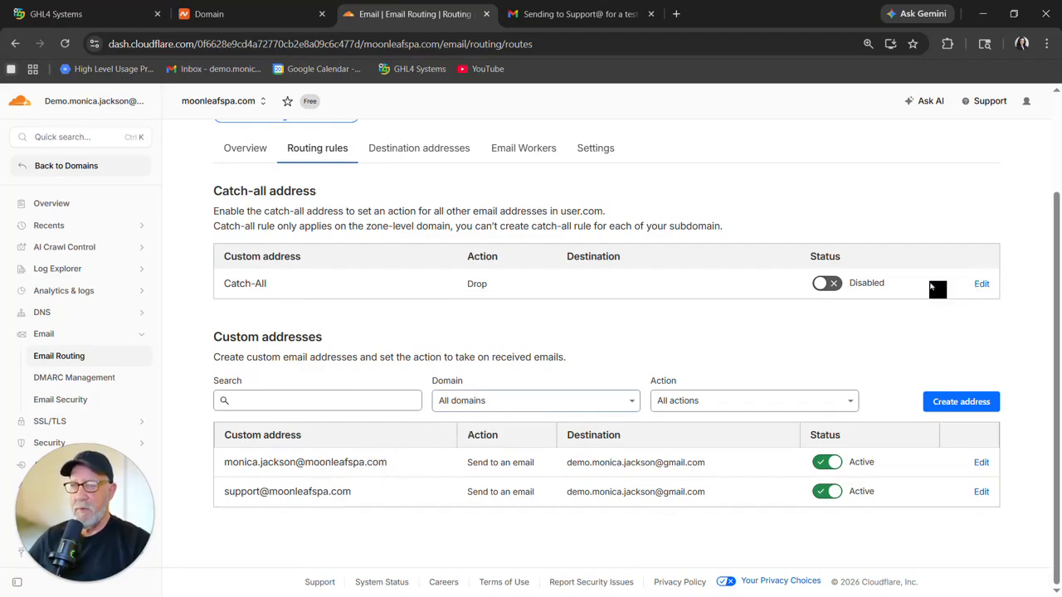
Enable the catch-all rule and edit it to send all other mail to the owner's verified Gmail destination.
{"action": "left_click", "coordinate": [836, 284]}
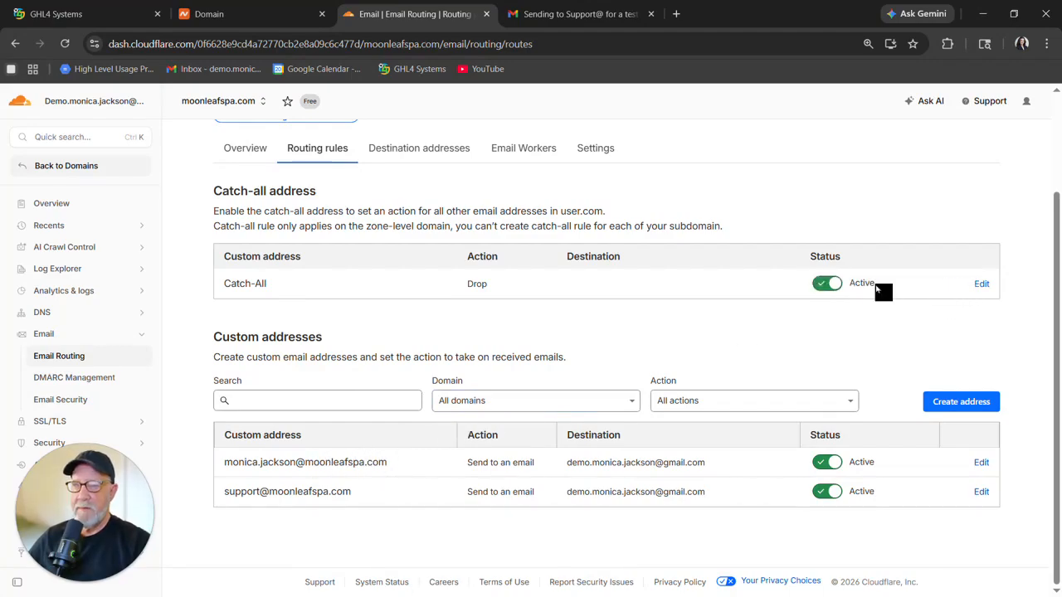
{"action": "left_click", "coordinate": [981, 287]}
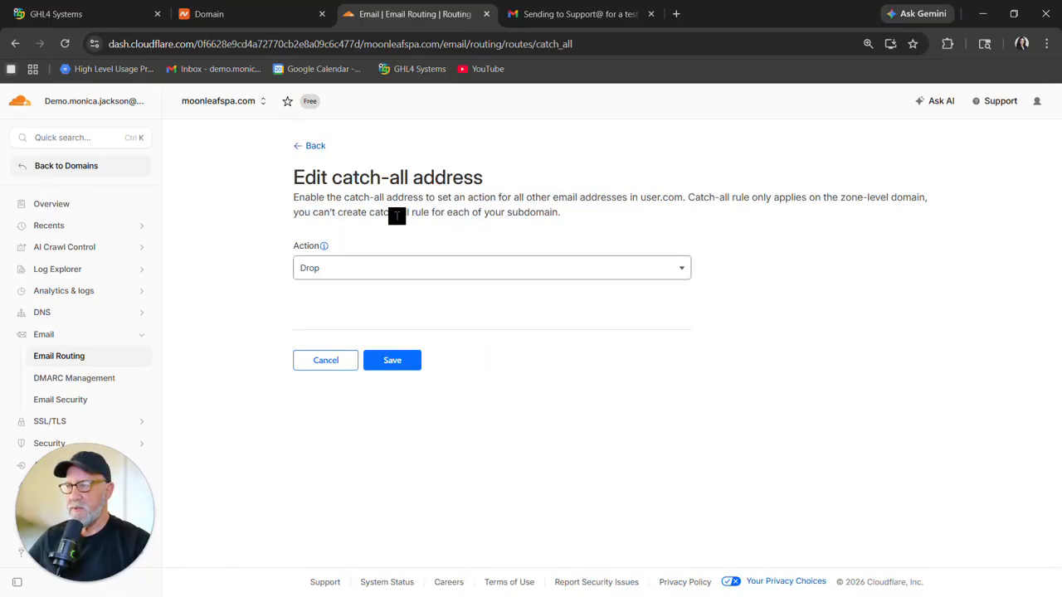
{"action": "left_click", "coordinate": [421, 272]}
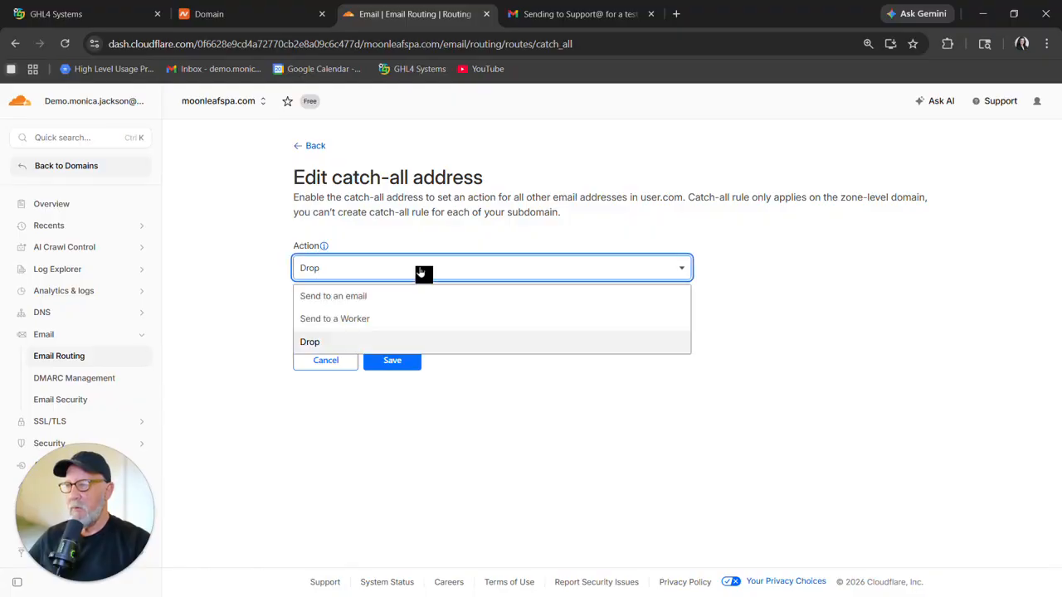
{"action": "left_click", "coordinate": [348, 303]}
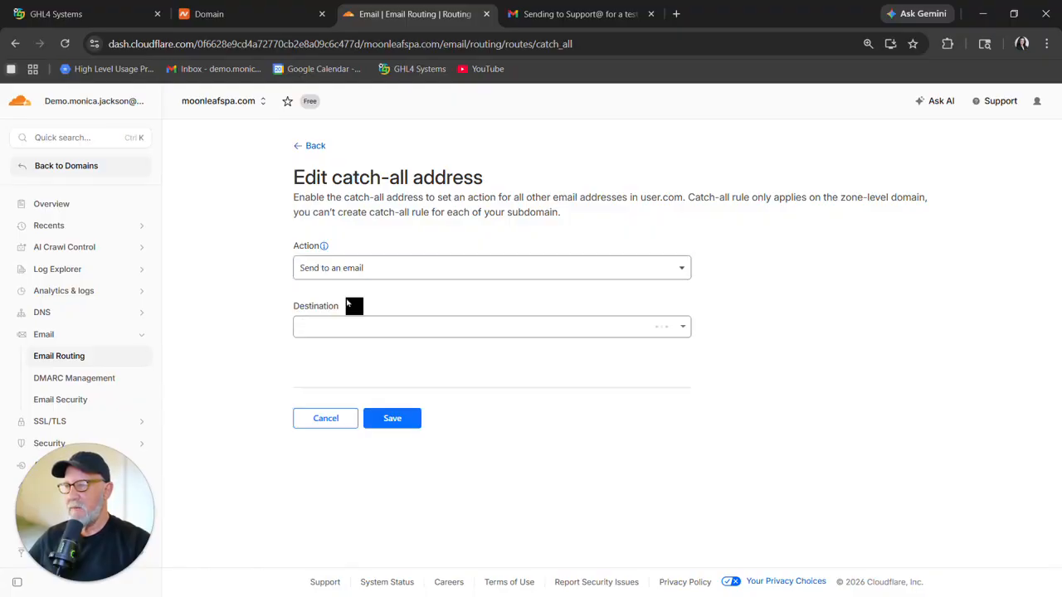
{"action": "left_click", "coordinate": [450, 337]}
{"action": "left_click", "coordinate": [479, 357]}
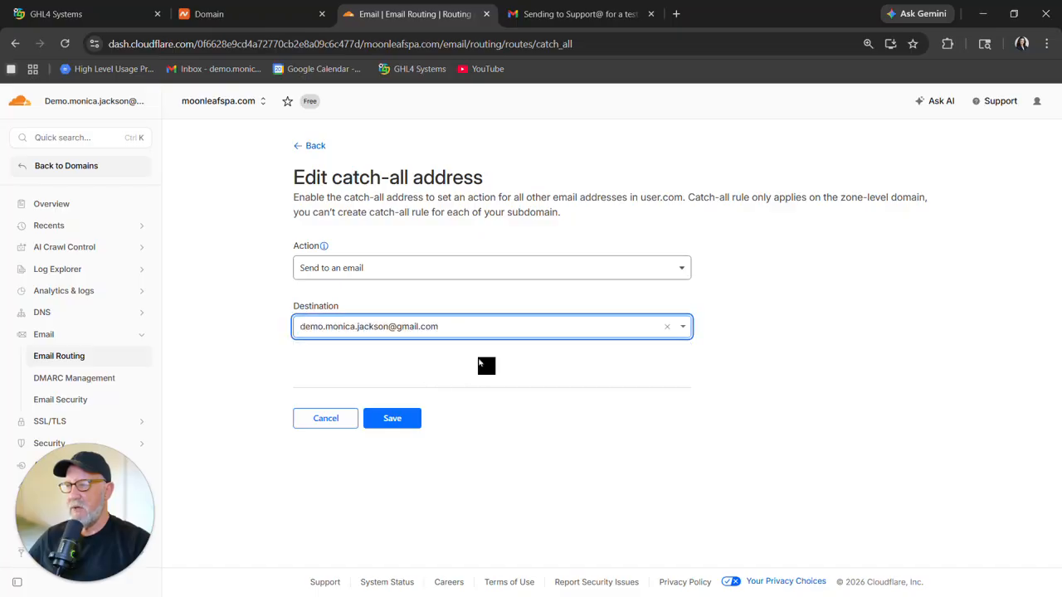
{"action": "left_click", "coordinate": [392, 418]}
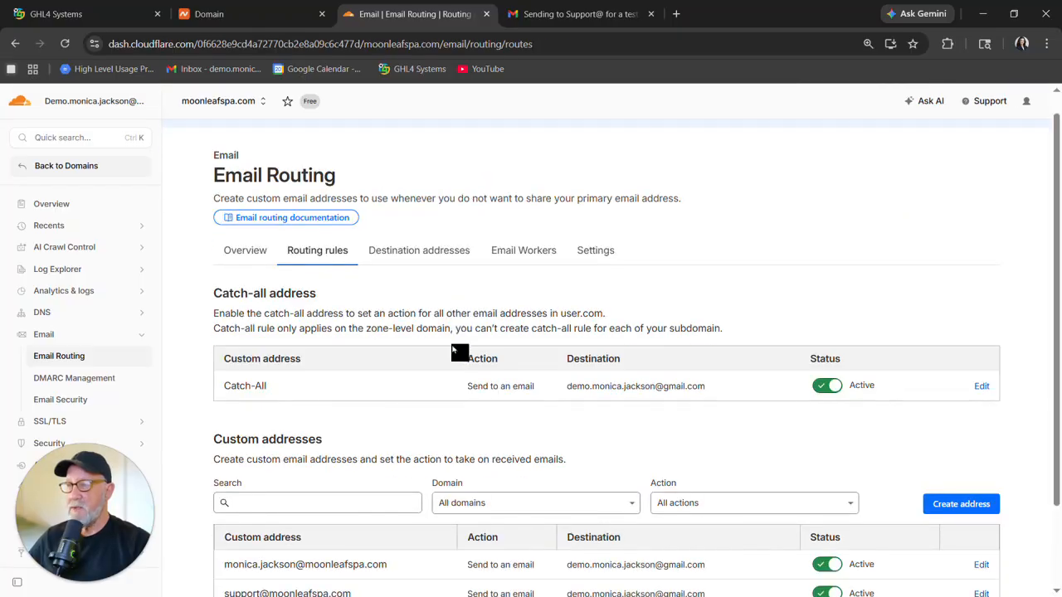
Review the routing rules and destination addresses, and open the form for creating a custom address.
{"action": "scroll", "coordinate": [455, 332], "scroll_direction": "down", "scroll_amount": 2}
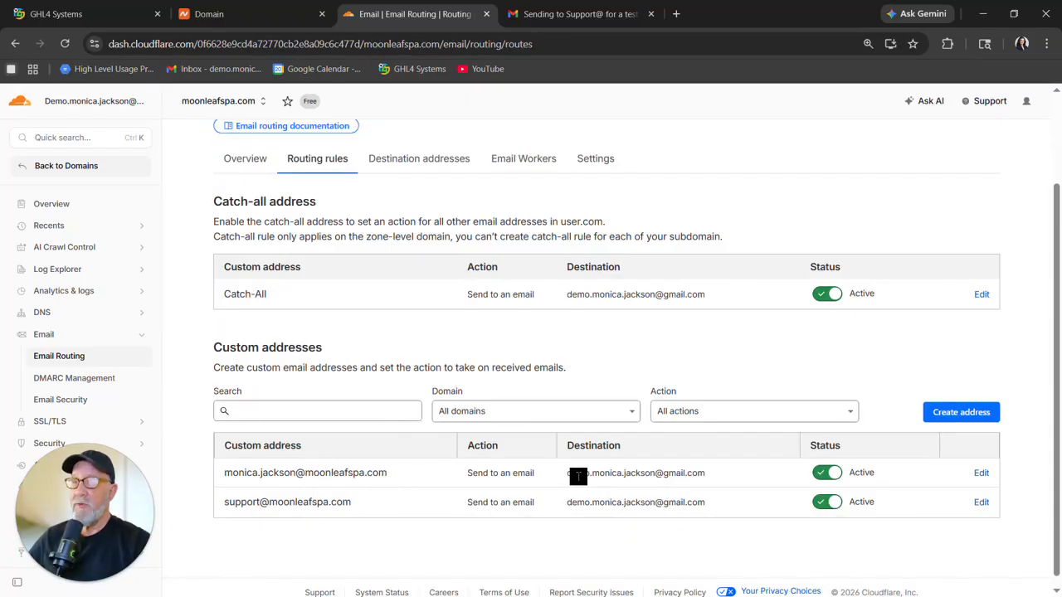
{"action": "scroll", "coordinate": [693, 474], "scroll_direction": "up", "scroll_amount": 1}
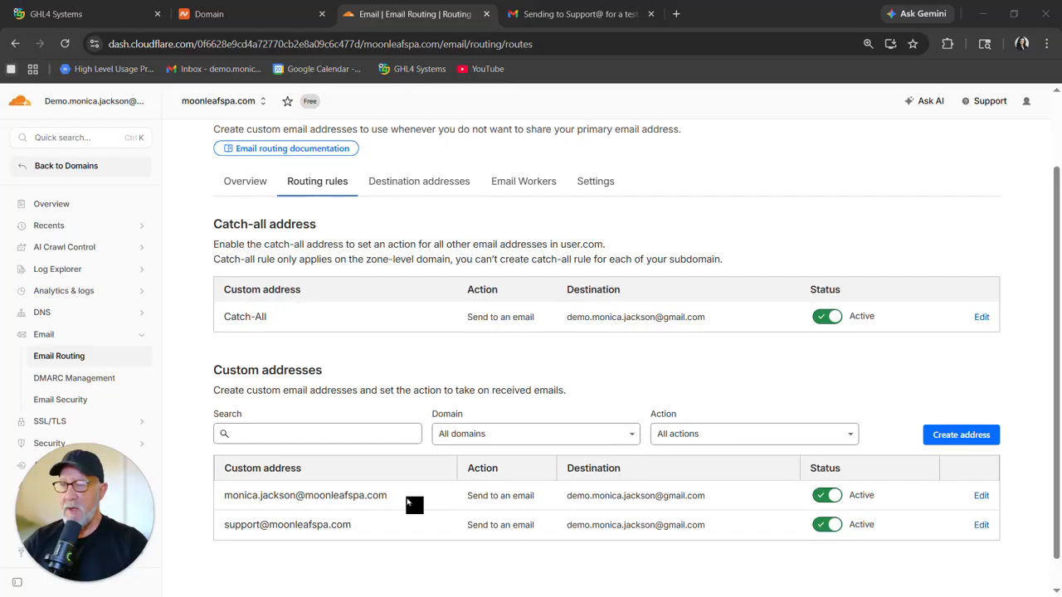
{"action": "left_click", "coordinate": [448, 190]}
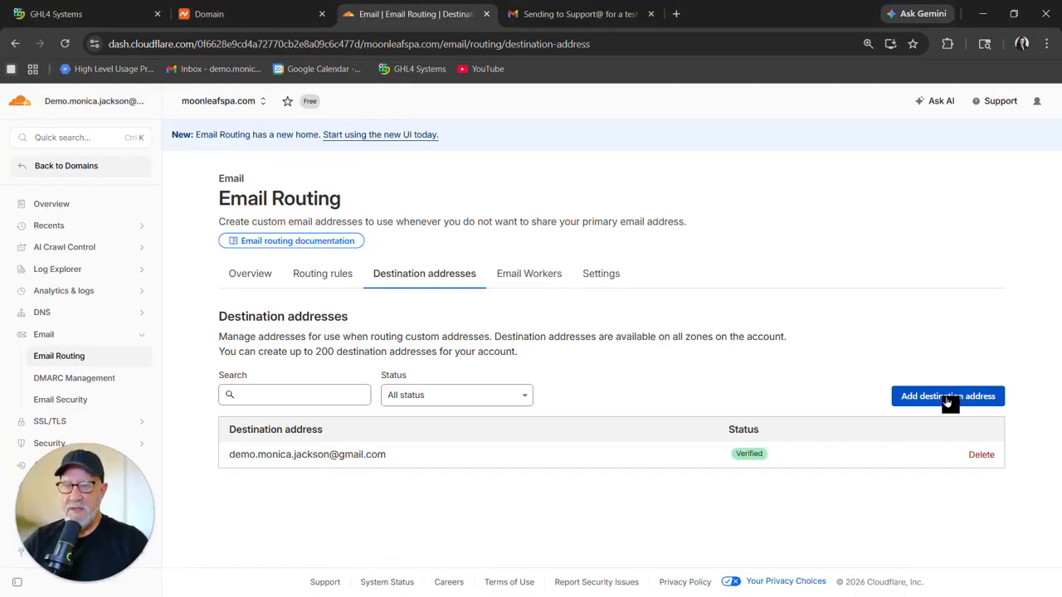
{"action": "left_click", "coordinate": [316, 275]}
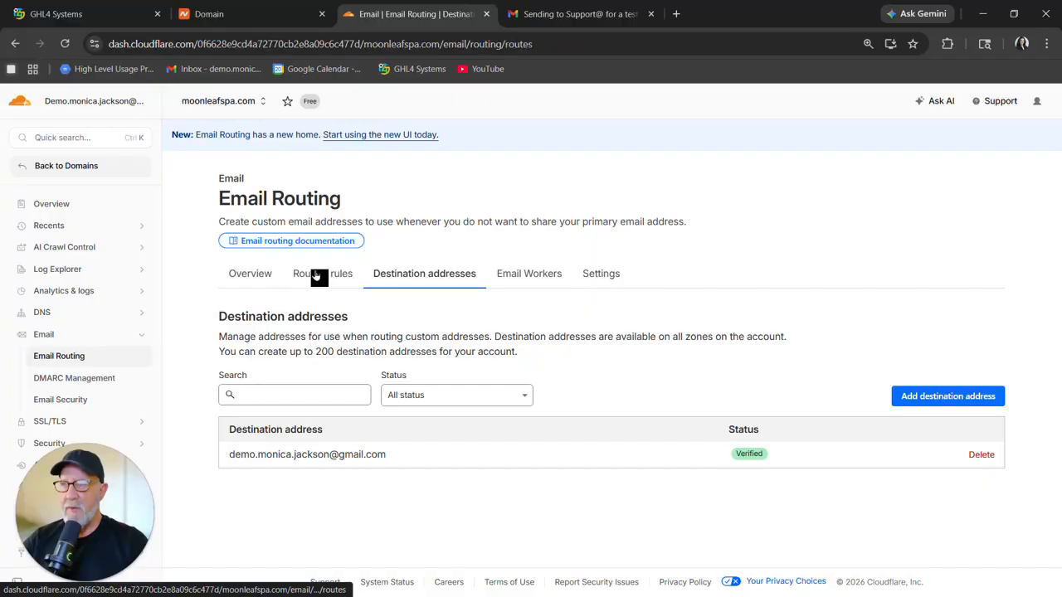
{"action": "scroll", "coordinate": [943, 396], "scroll_direction": "down", "scroll_amount": 2}
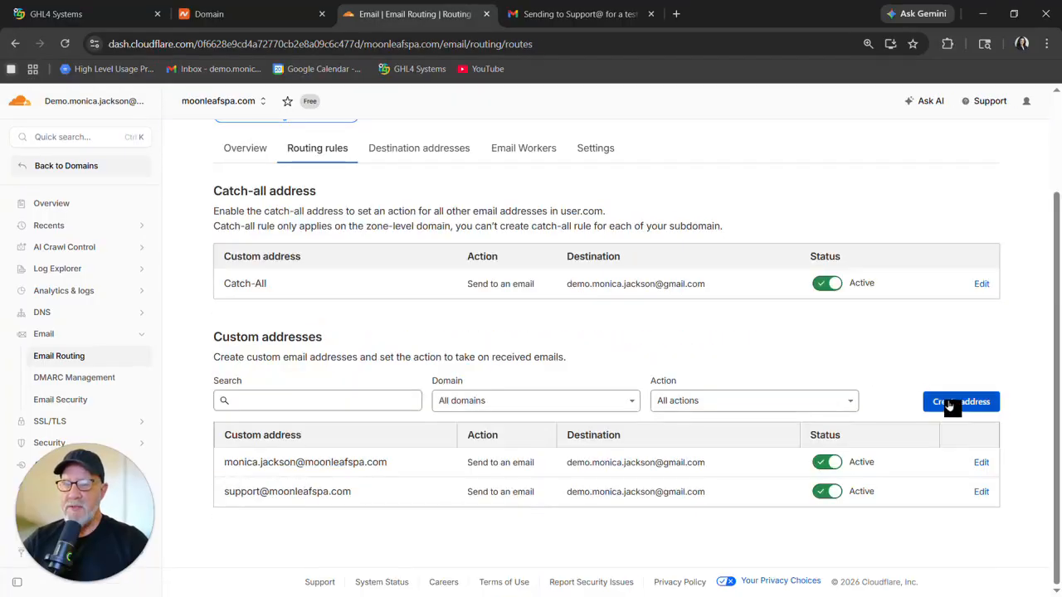
{"action": "left_click", "coordinate": [960, 402]}
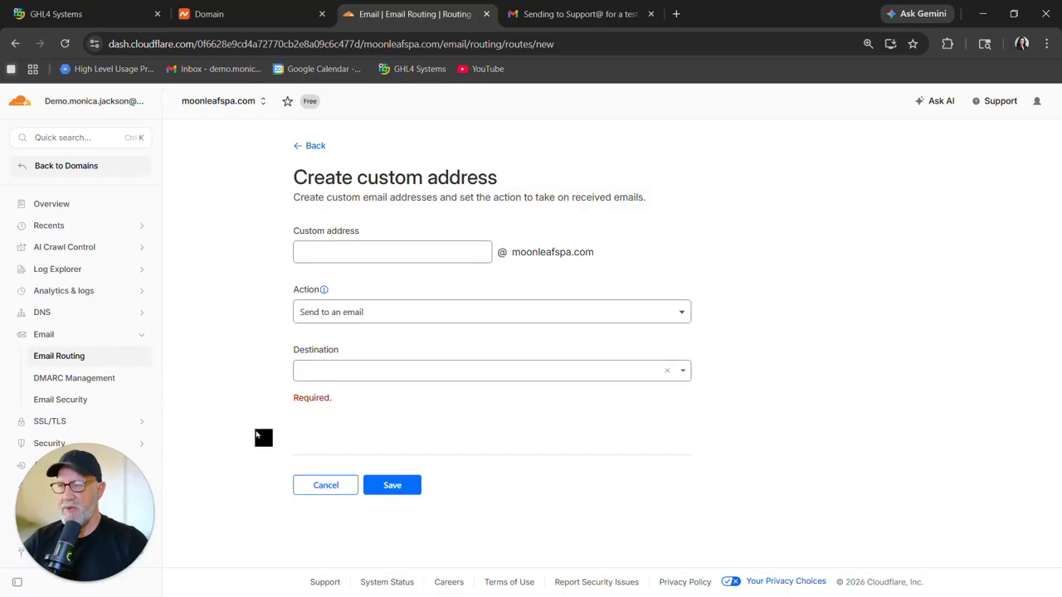
In the owner's Gmail, reply to the support test email with "yes how can I help you".
{"action": "key", "text": "ctrl+Tab"}
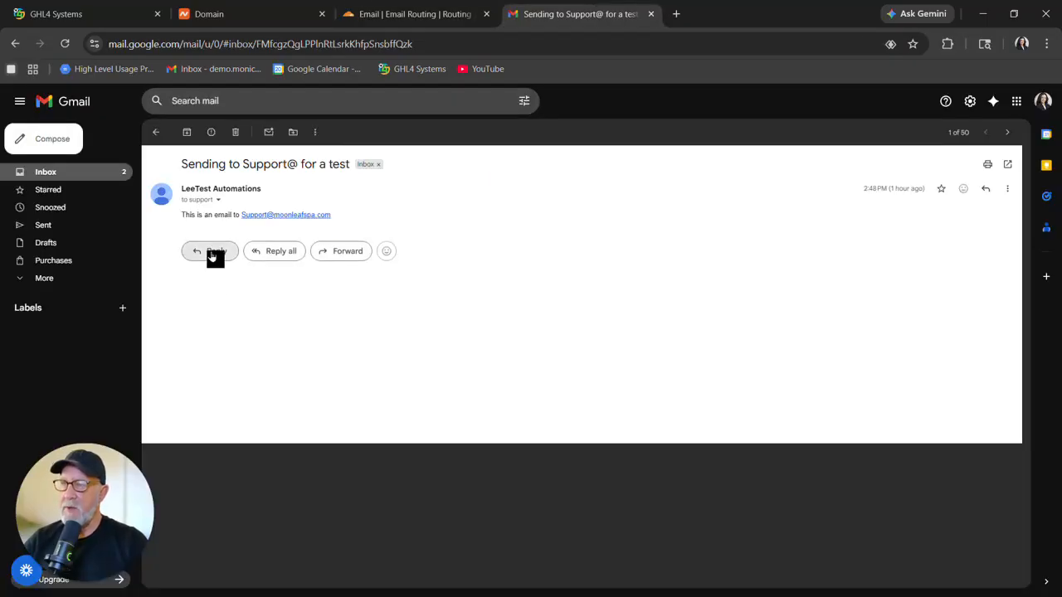
{"action": "left_click", "coordinate": [212, 252]}
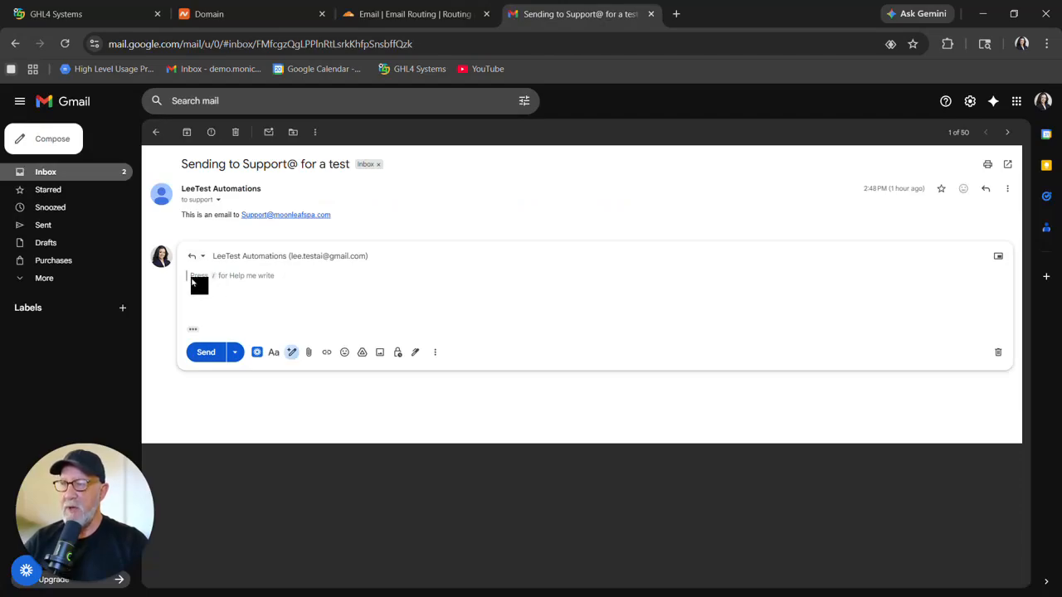
{"action": "type", "text": "yes how can I help you"}
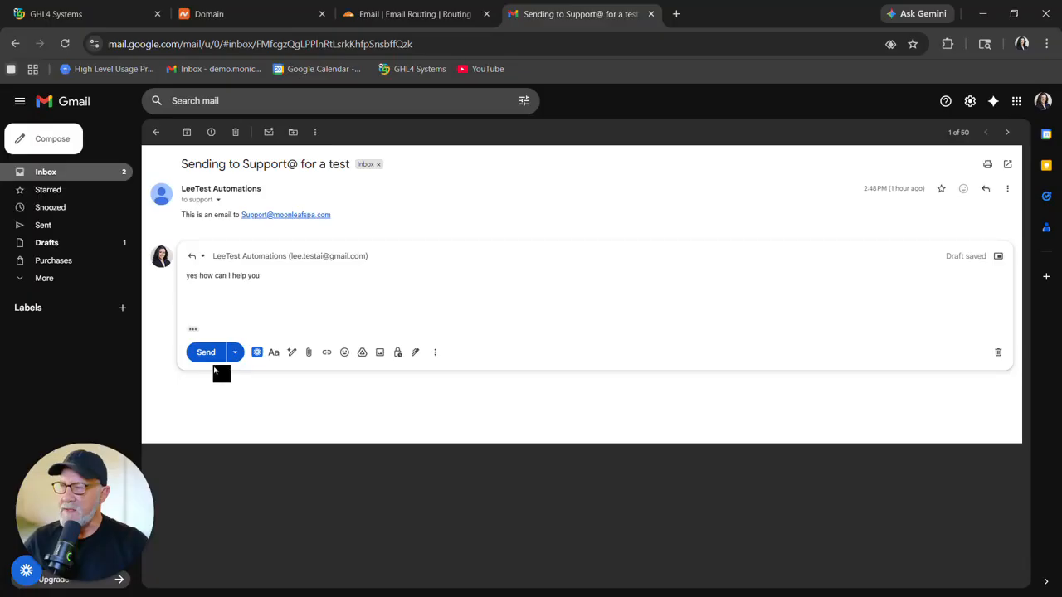
{"action": "left_click", "coordinate": [207, 354]}
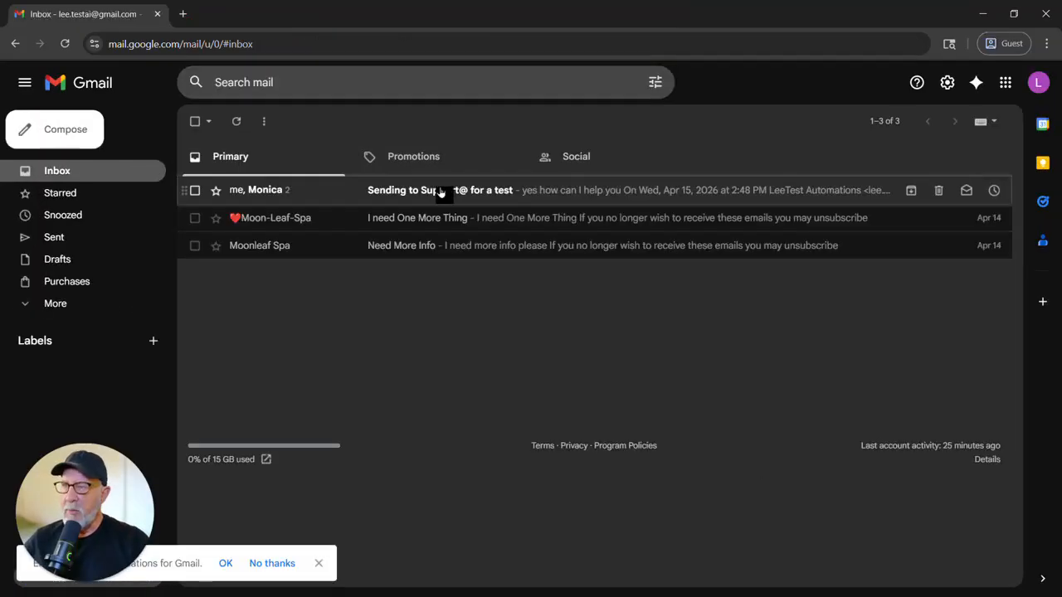
In the second Gmail account, open the received reply and inspect its sender and recipient details.
{"action": "left_click", "coordinate": [441, 185]}
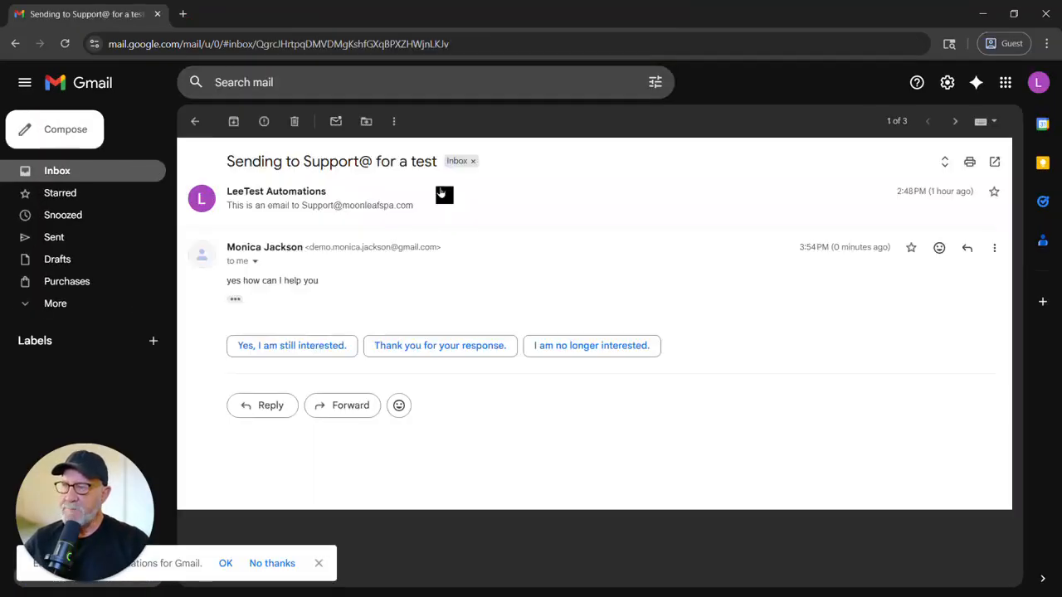
{"action": "left_click", "coordinate": [255, 261]}
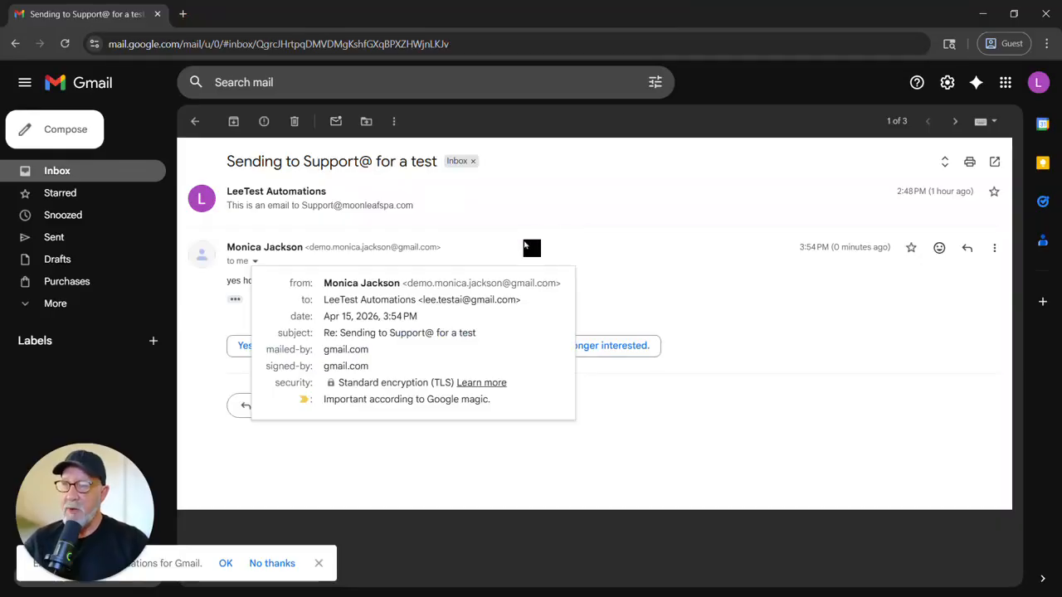